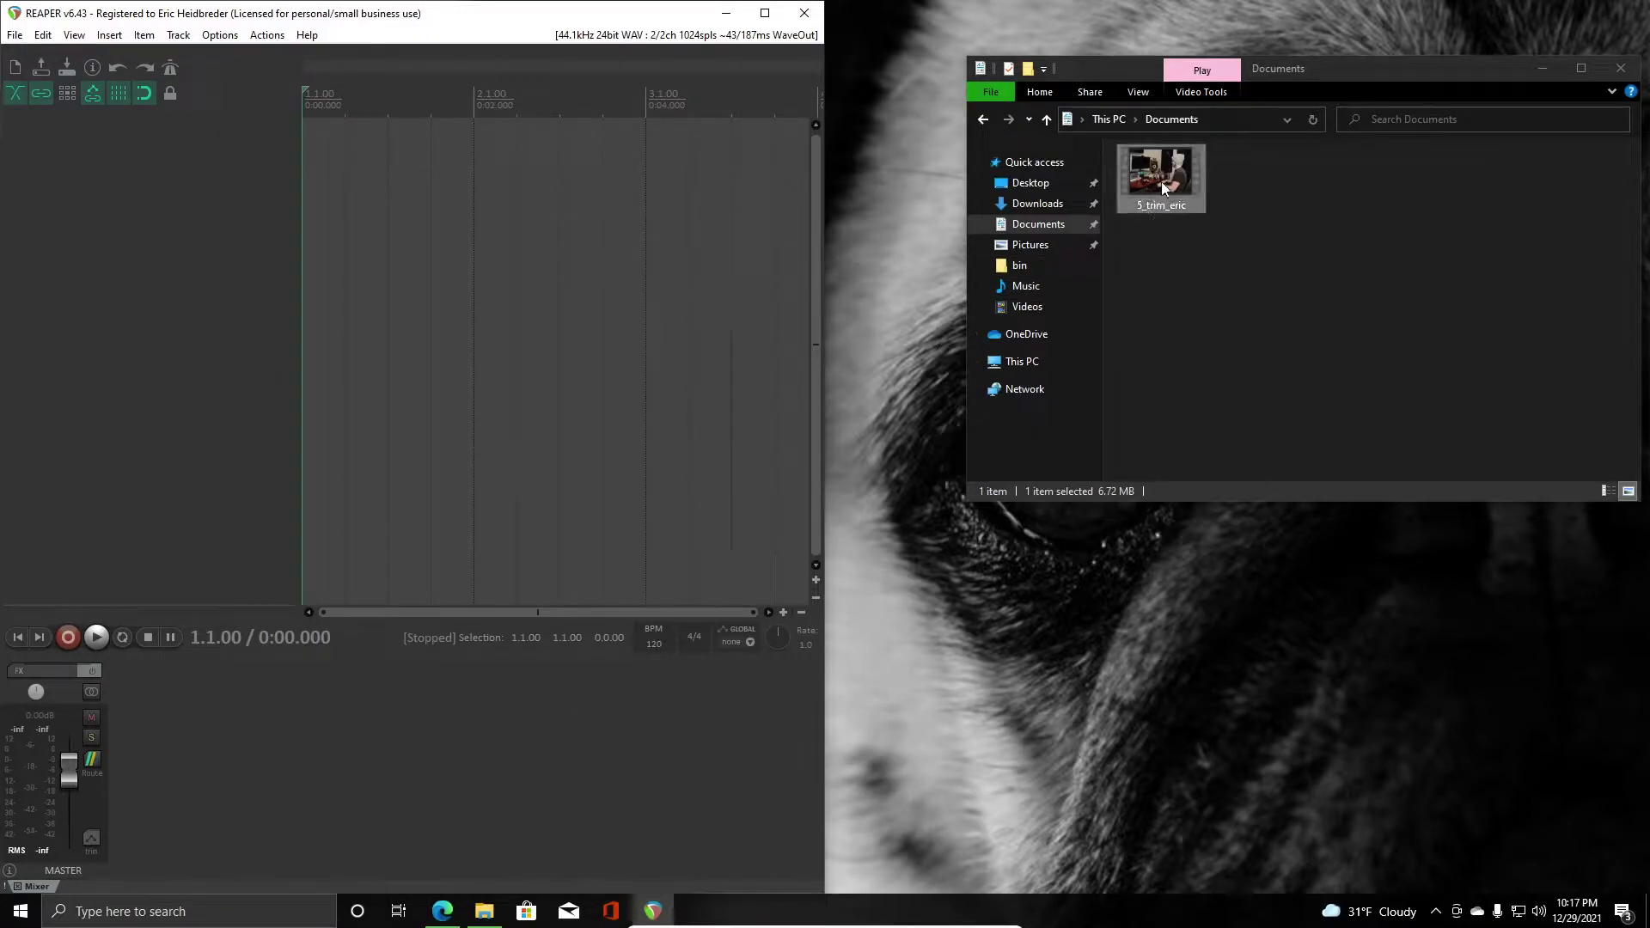
- Try importing the 5_trim_eric video into REAPER, dismiss the error, and switch to the VLC download page
{"action": "left_click_drag", "start_coordinate": [1176, 175], "coordinate": [477, 153]}
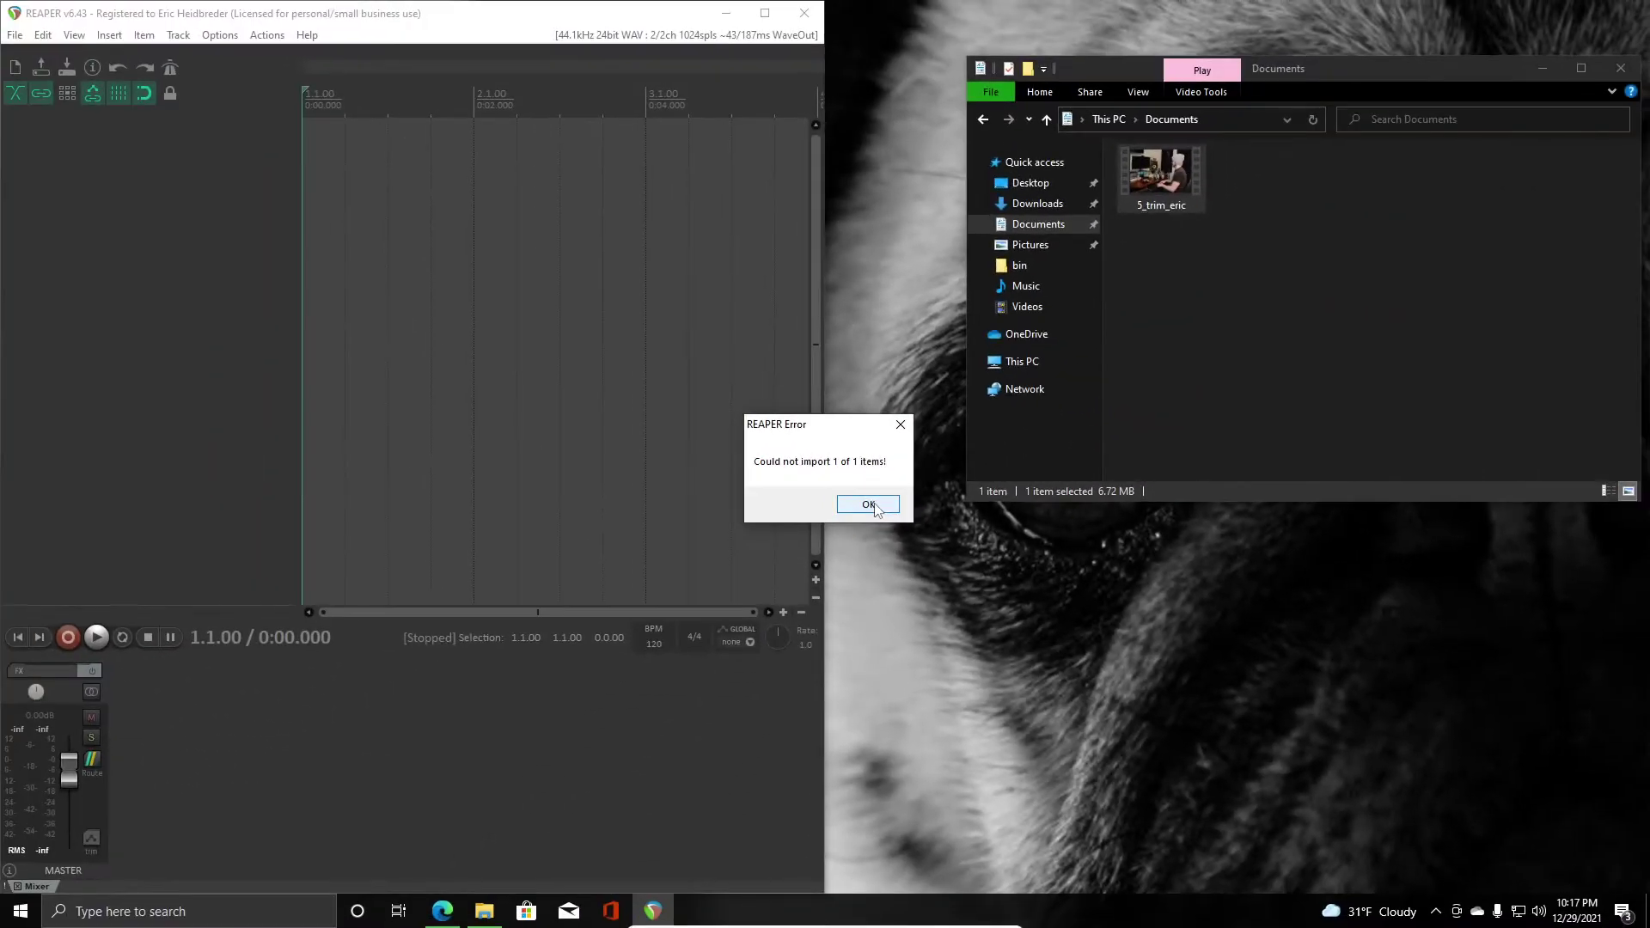
{"action": "left_click", "coordinate": [1023, 625]}
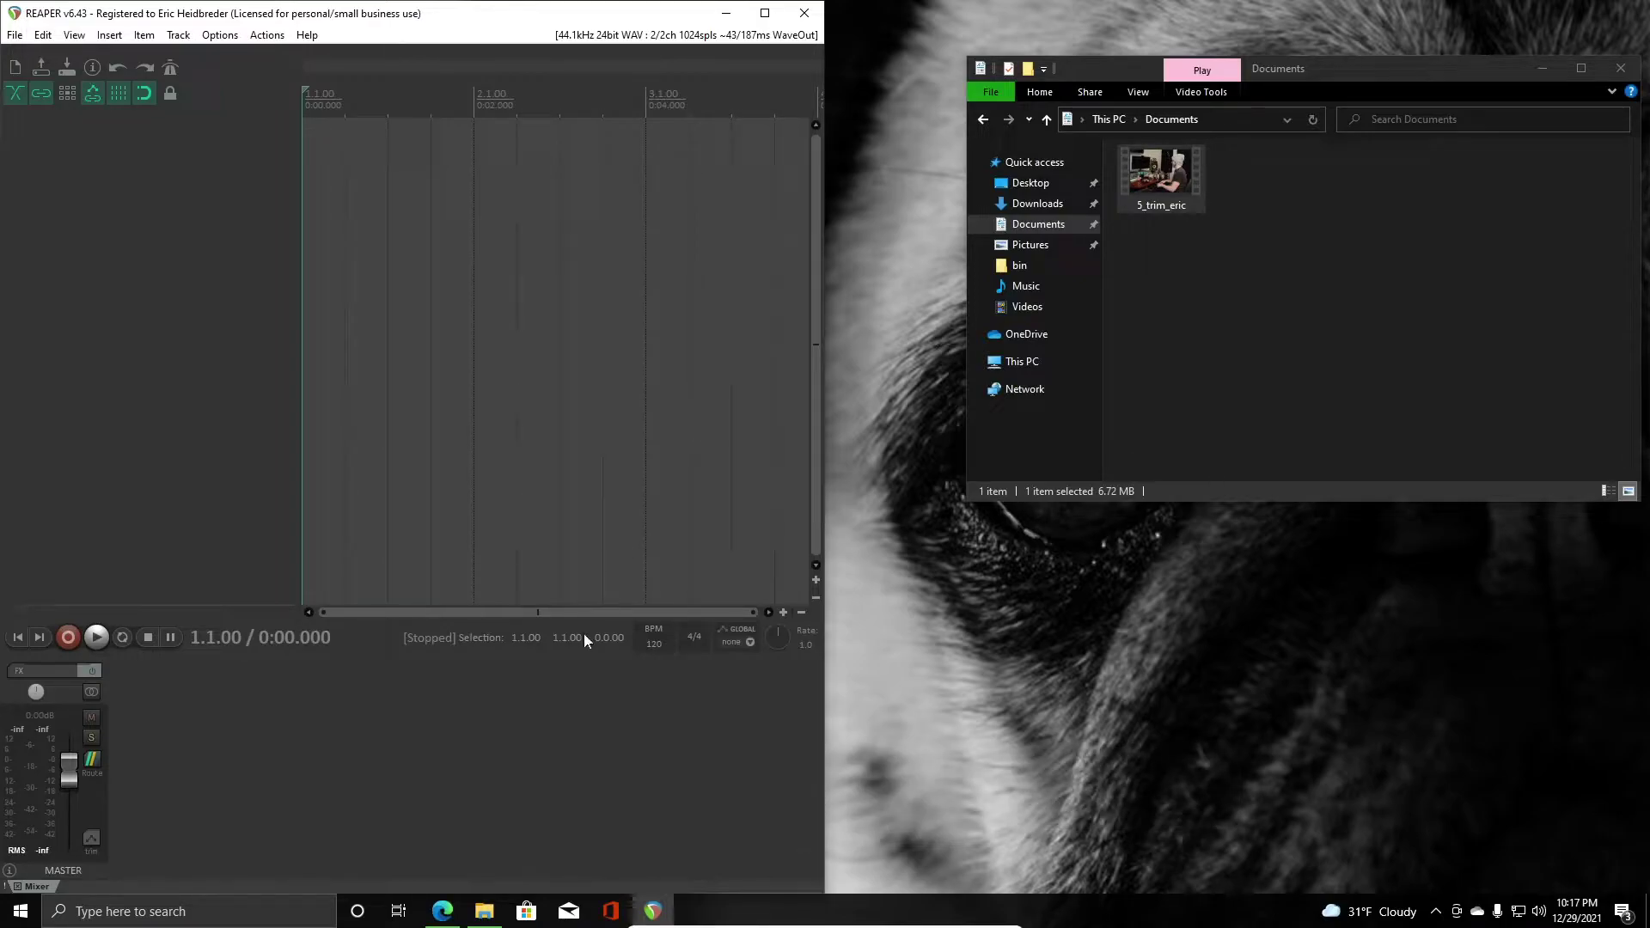
{"action": "left_click", "coordinate": [442, 911]}
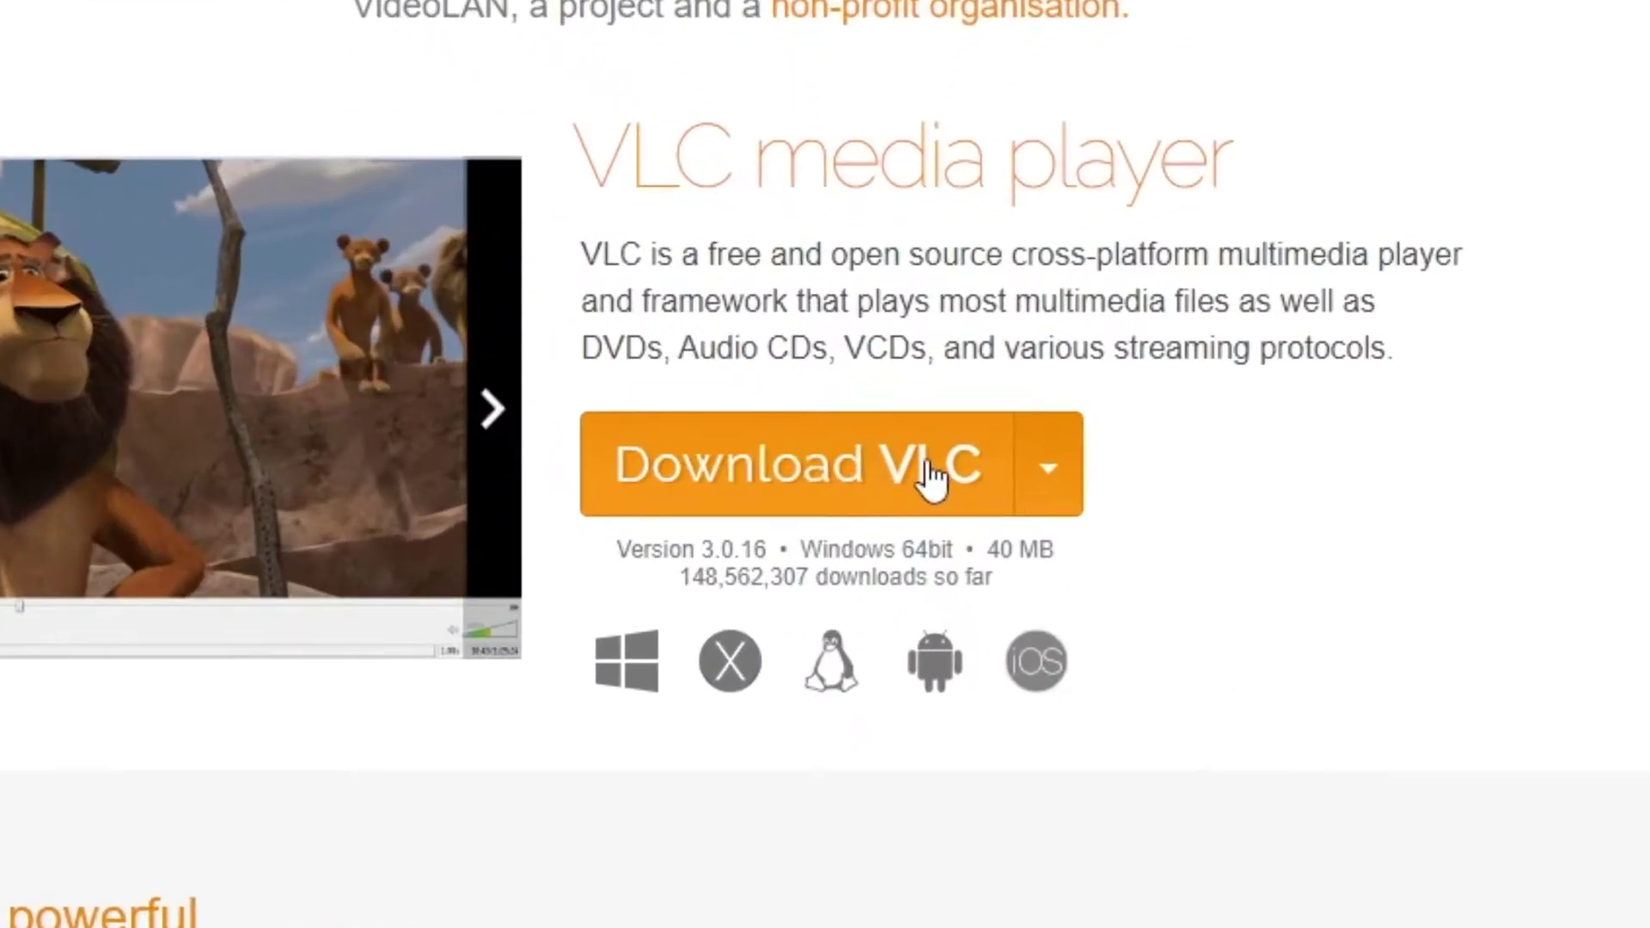
- Download the Windows 64bit VLC installer, vlc-3.0.16-win64.exe
{"action": "left_click", "coordinate": [1049, 473]}
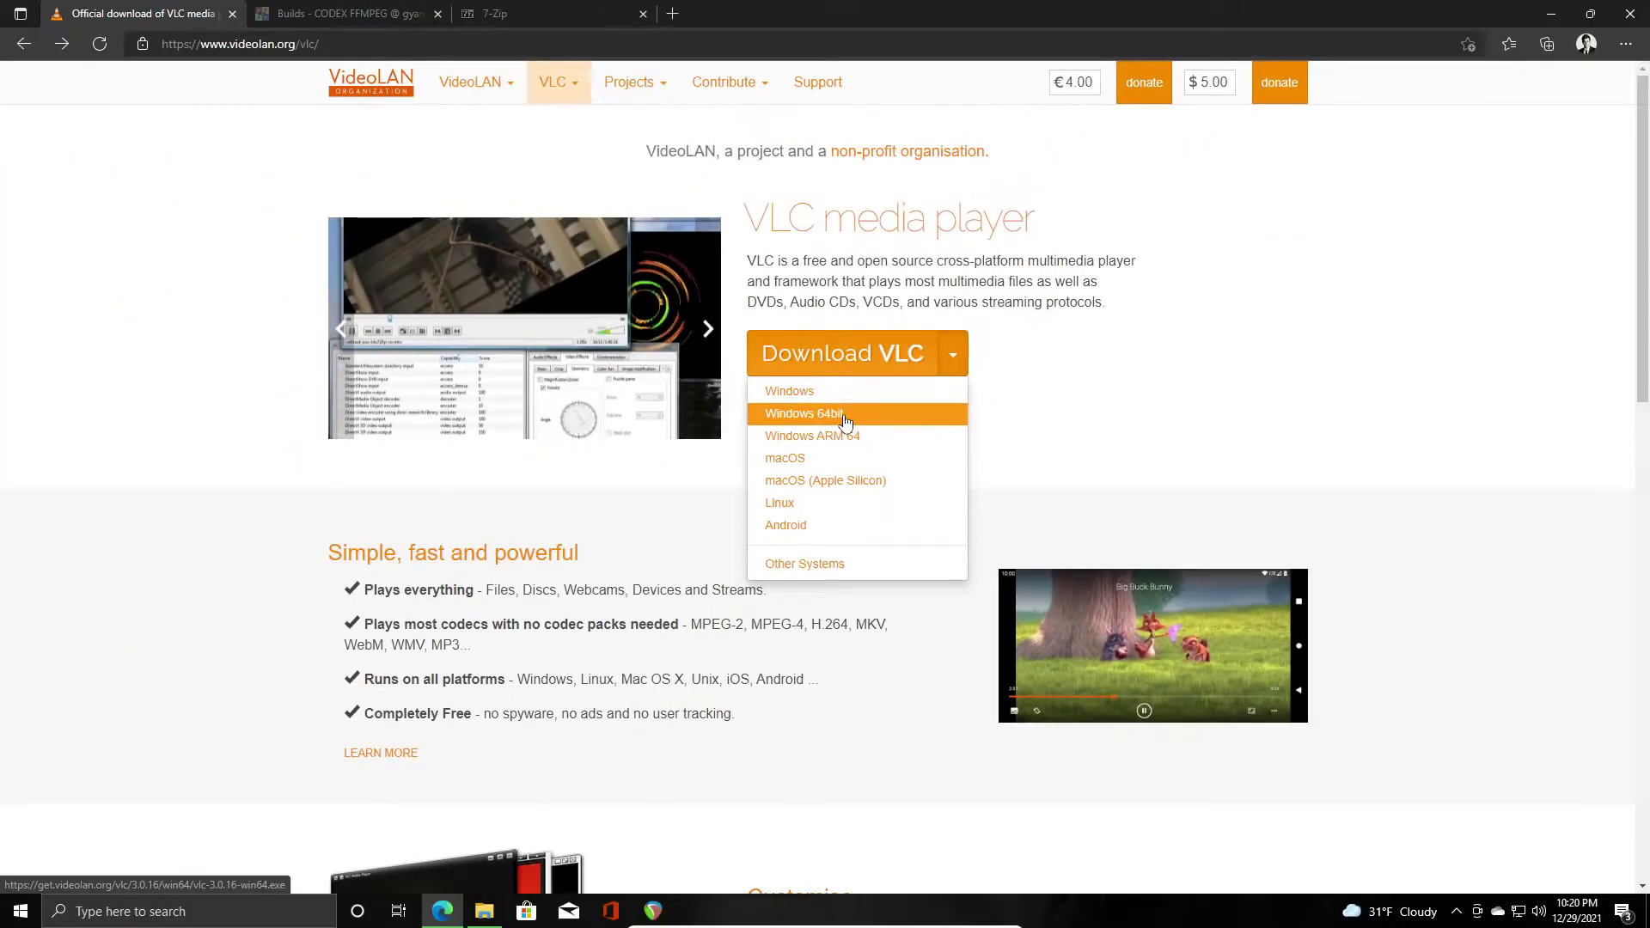
{"action": "left_click", "coordinate": [835, 618]}
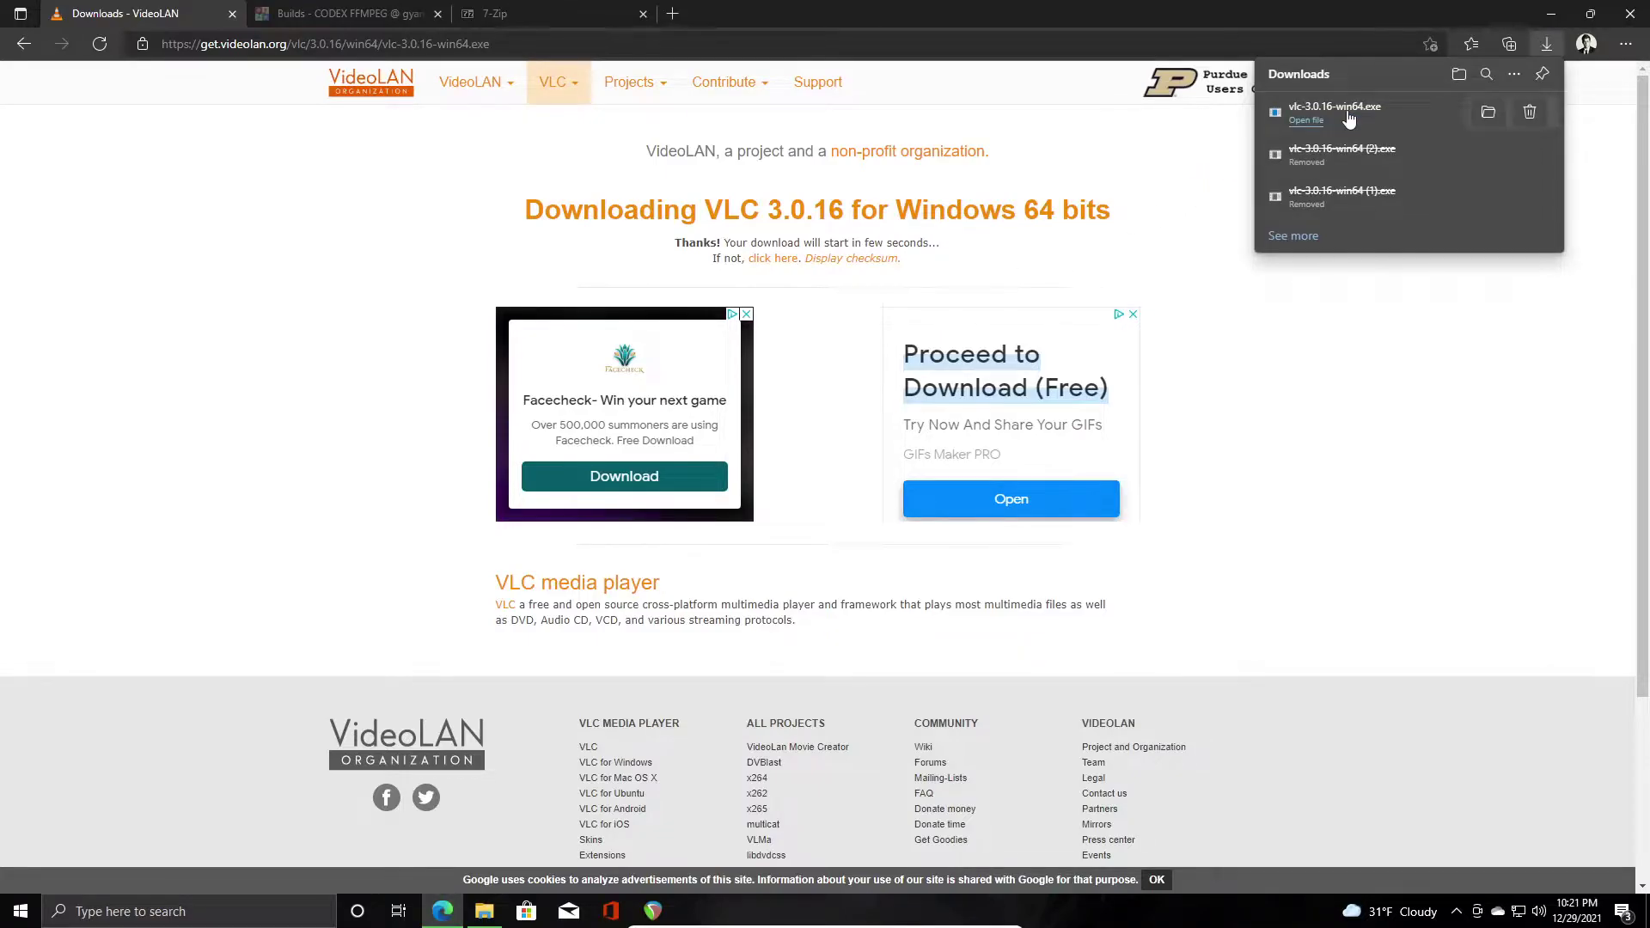
- Launch the VLC installer in English and get past the welcome and licence pages
{"action": "left_click", "coordinate": [1347, 117]}
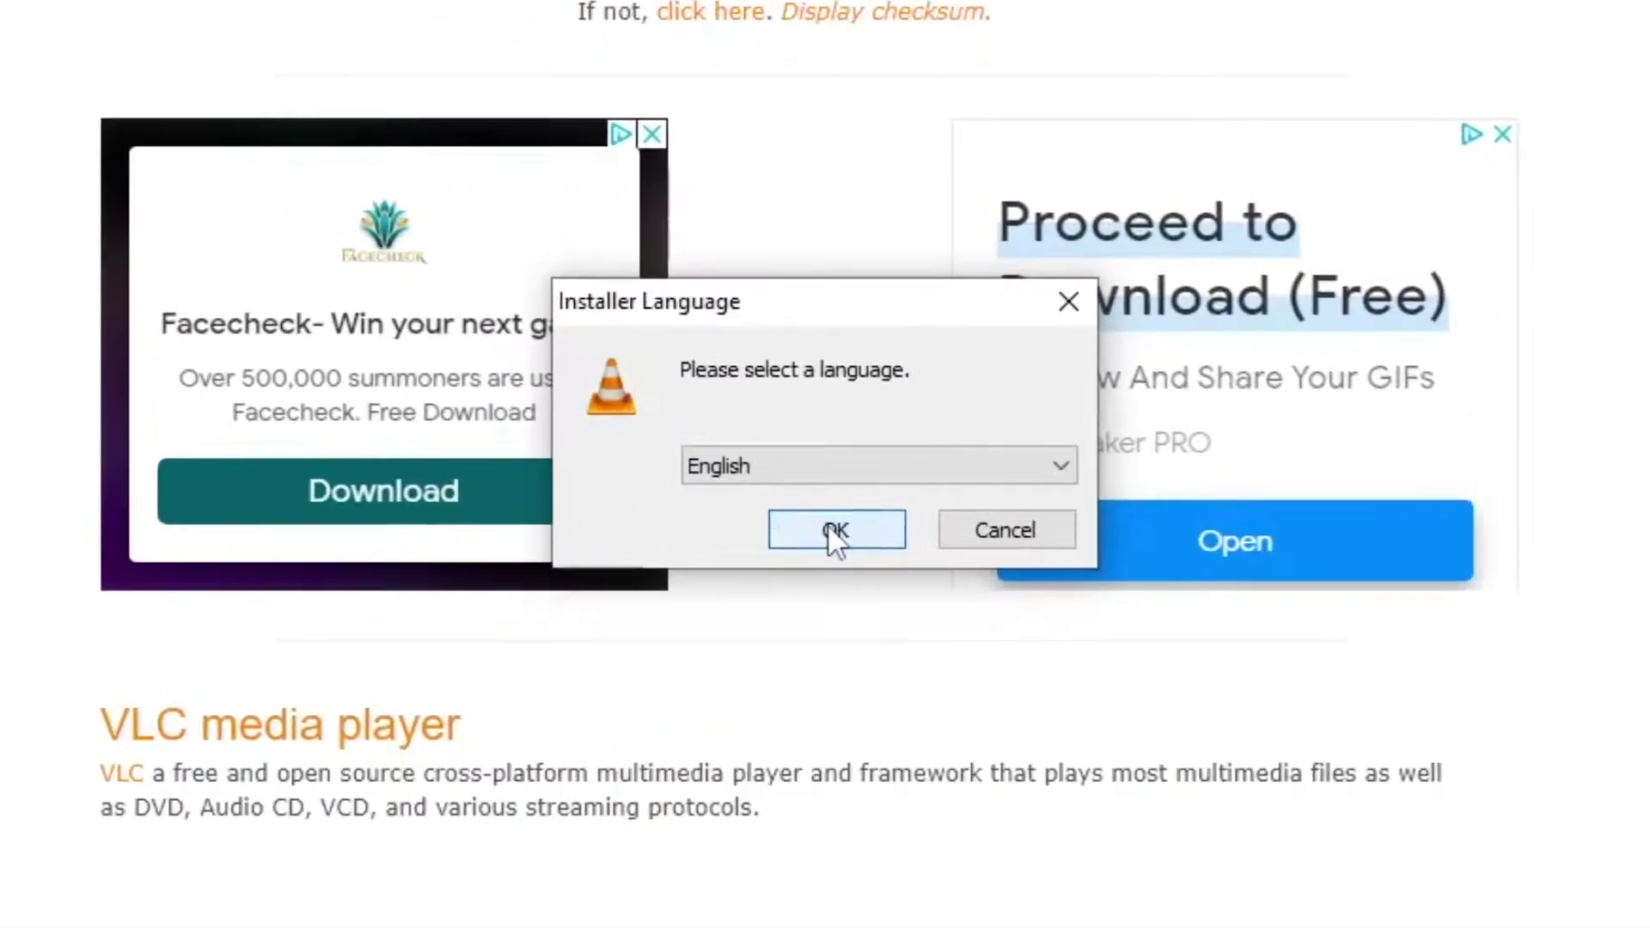
{"action": "left_click", "coordinate": [829, 495]}
{"action": "left_click", "coordinate": [1056, 750]}
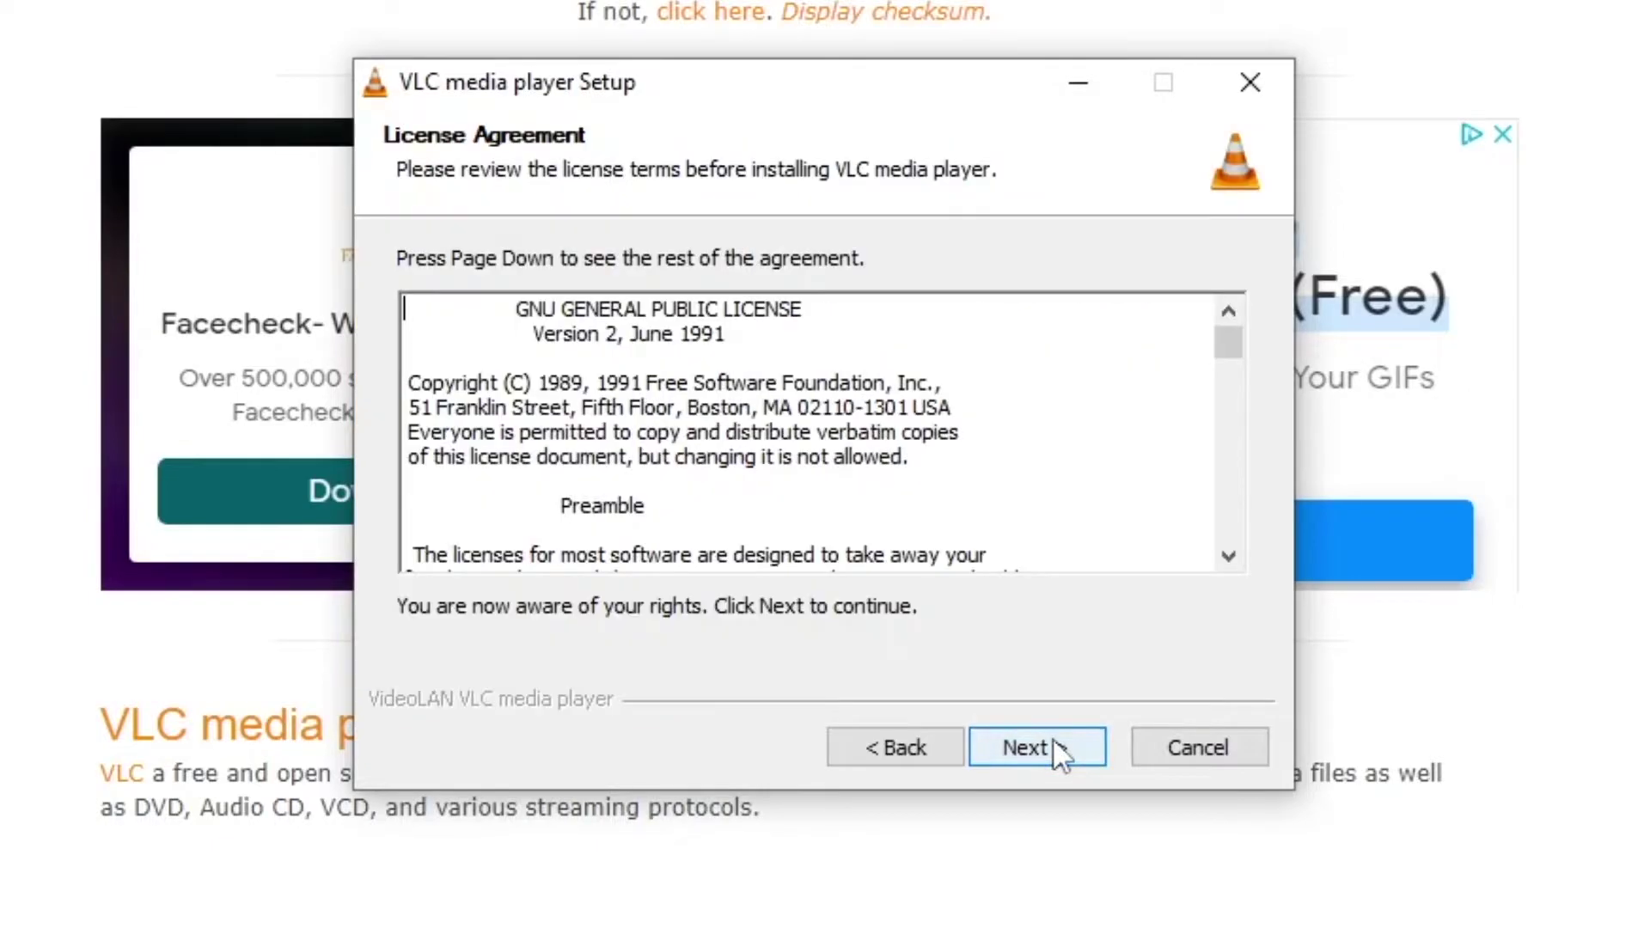
{"action": "left_click", "coordinate": [1057, 749]}
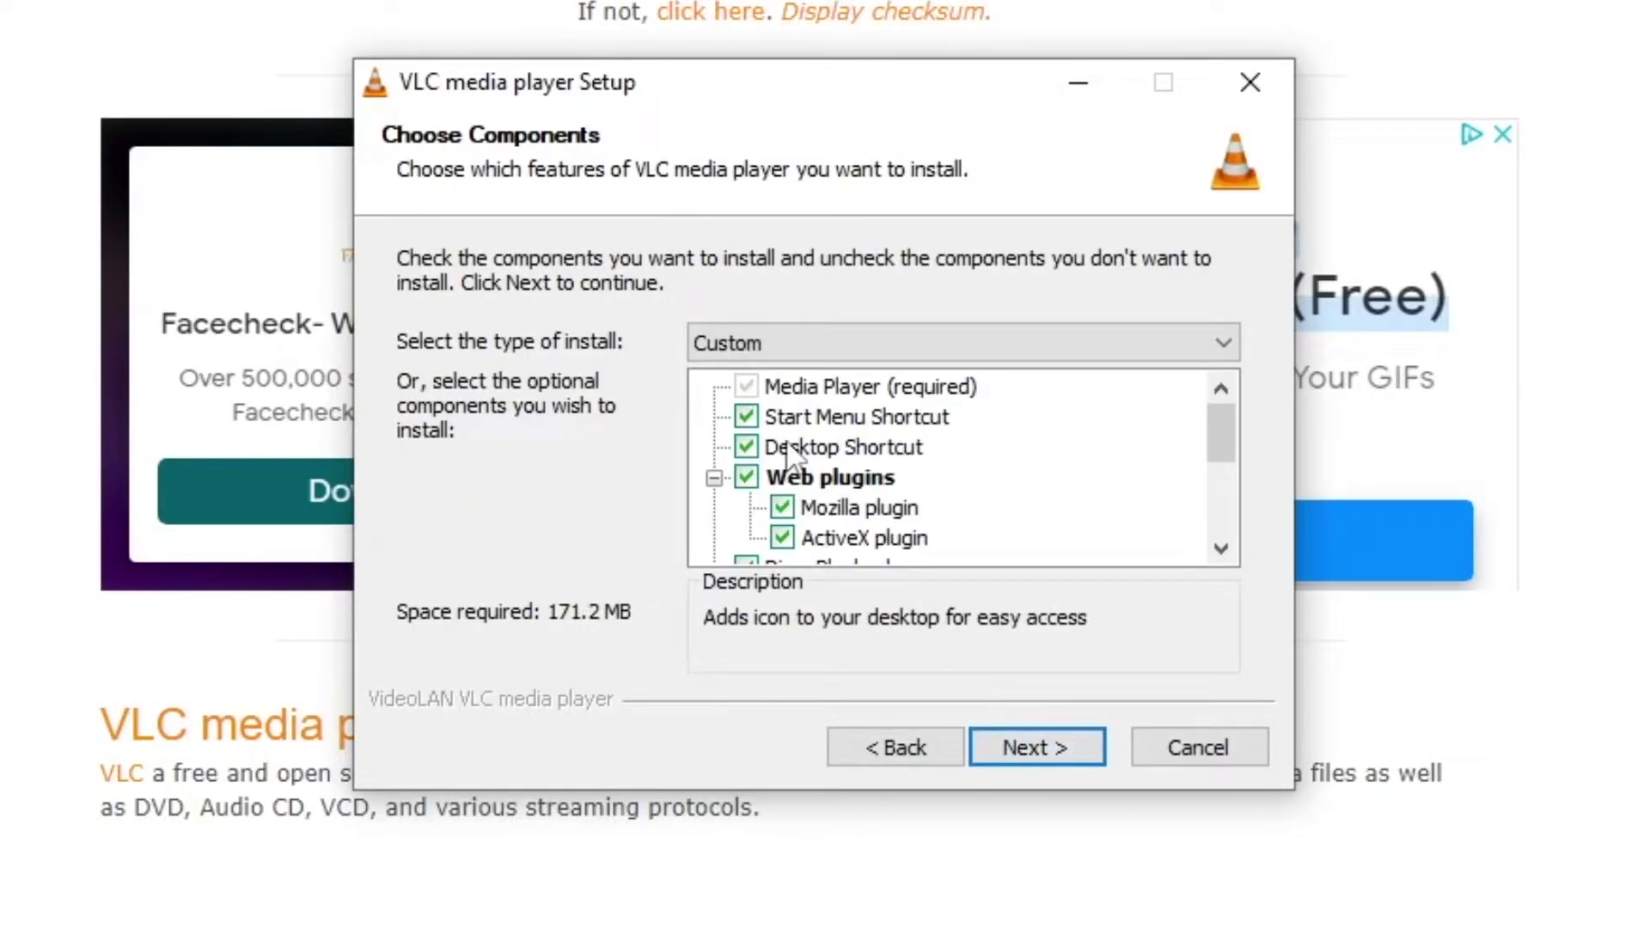
- Turn off every optional component: shortcuts, web plugins, discs playback, file associations and context menus
{"action": "left_click", "coordinate": [746, 417]}
{"action": "left_click", "coordinate": [745, 447]}
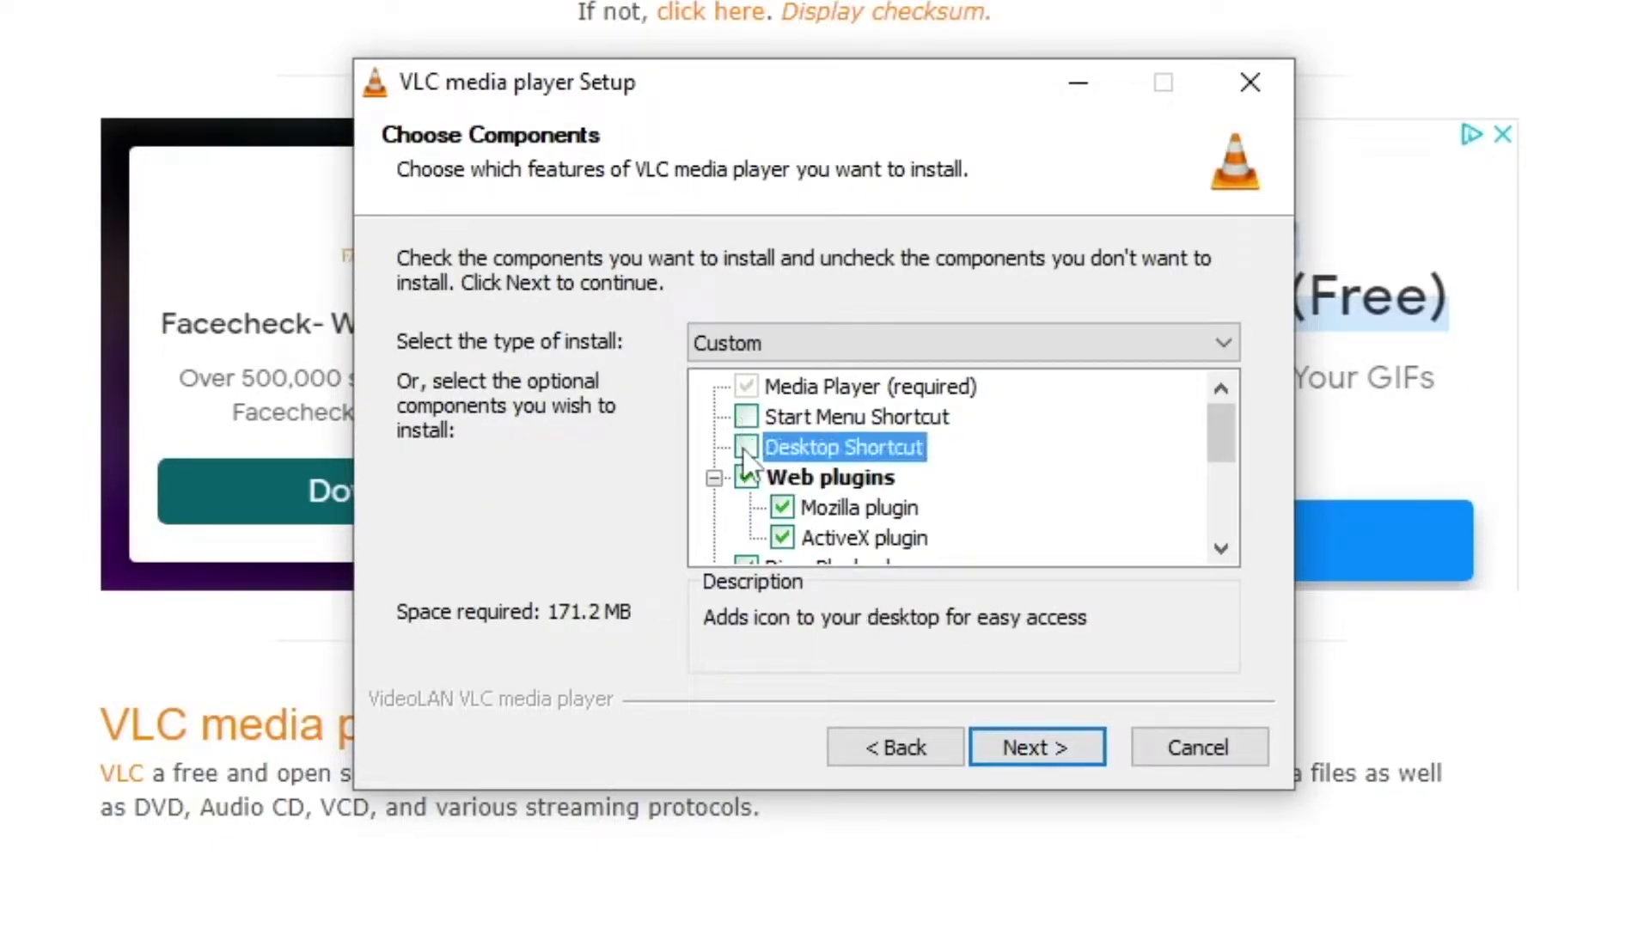
{"action": "left_click", "coordinate": [745, 480]}
{"action": "scroll", "coordinate": [744, 486], "scroll_direction": "down", "scroll_amount": 1}
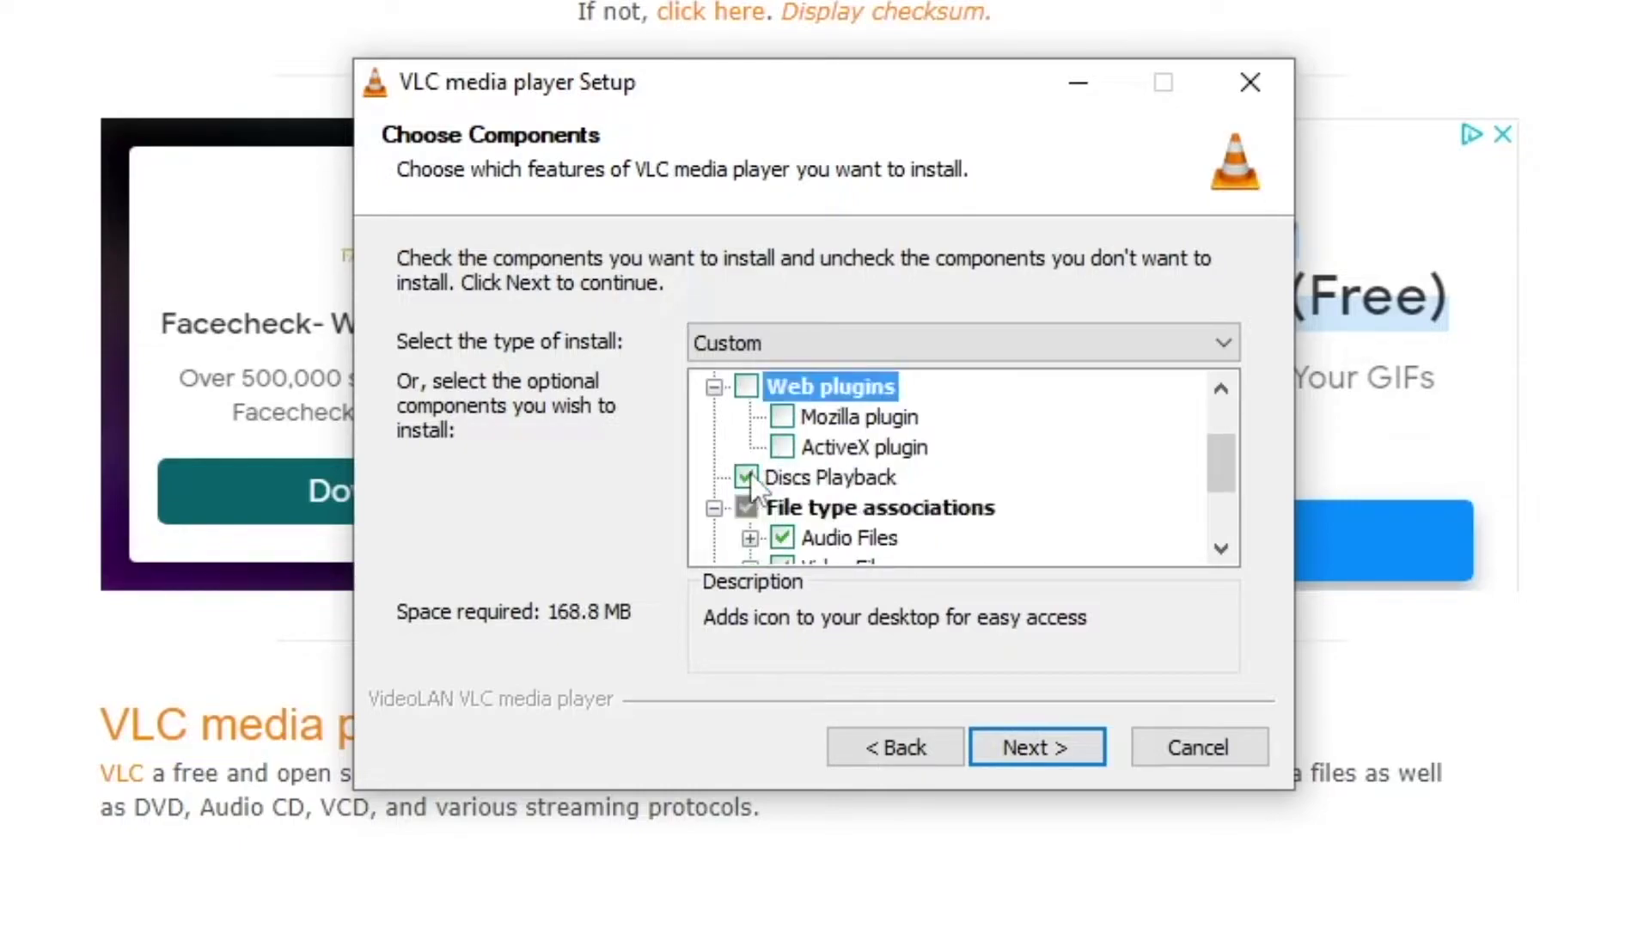
{"action": "left_click", "coordinate": [744, 478]}
{"action": "scroll", "coordinate": [740, 489], "scroll_direction": "up", "scroll_amount": 1}
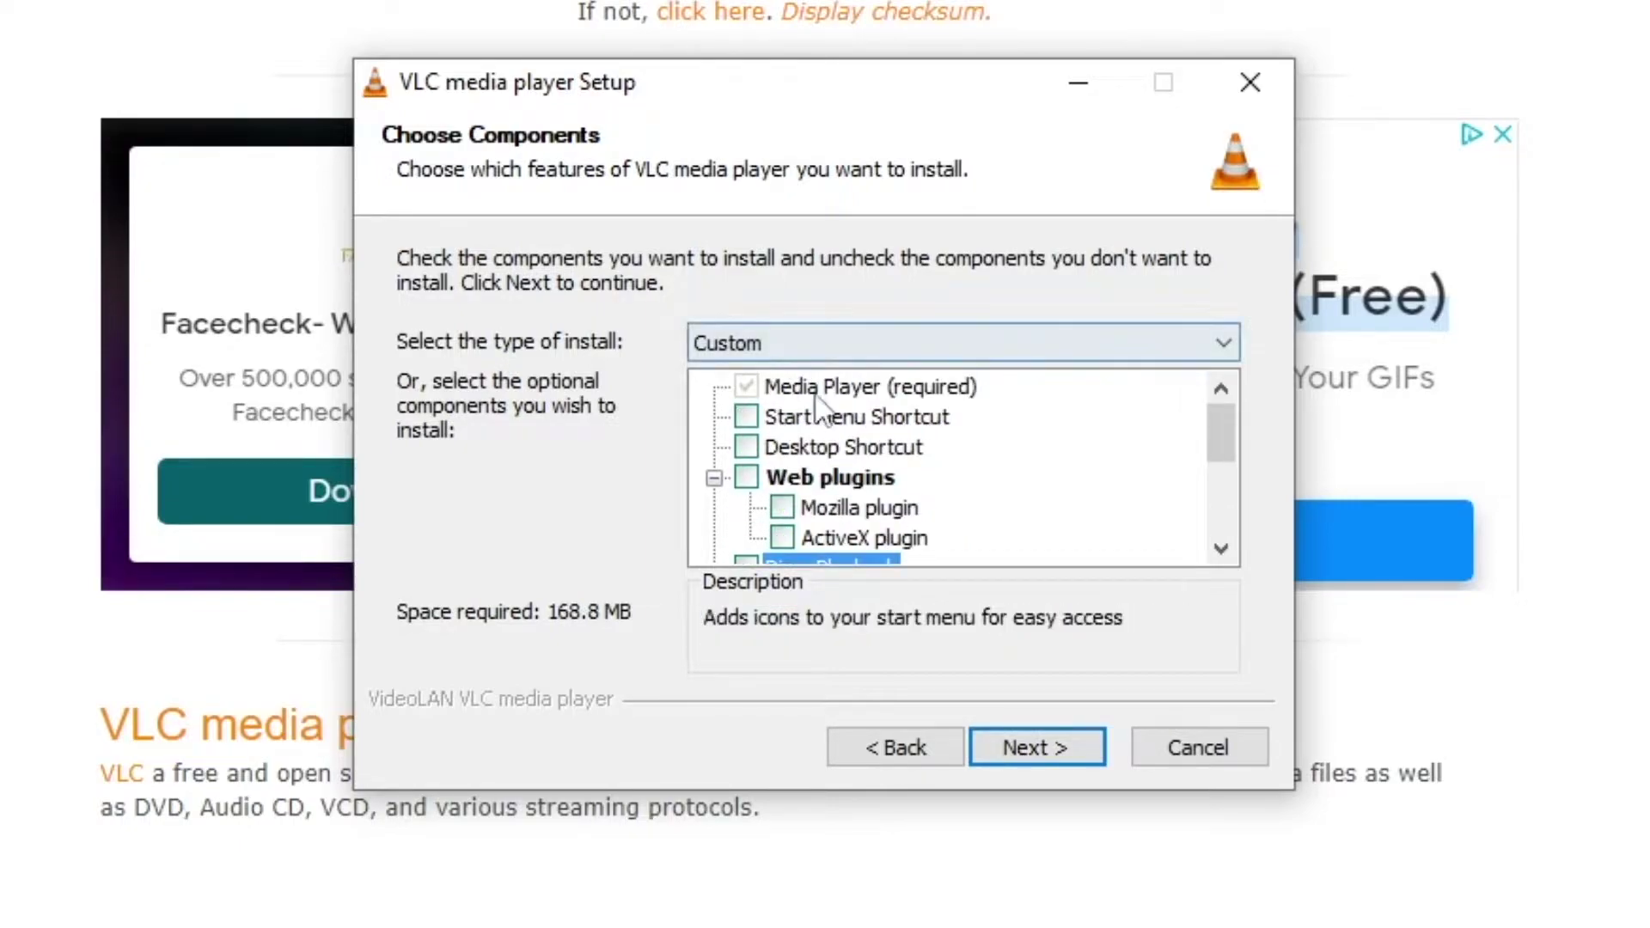
{"action": "scroll", "coordinate": [744, 498], "scroll_direction": "down", "scroll_amount": 1}
{"action": "left_click", "coordinate": [746, 508]}
{"action": "left_click", "coordinate": [746, 508]}
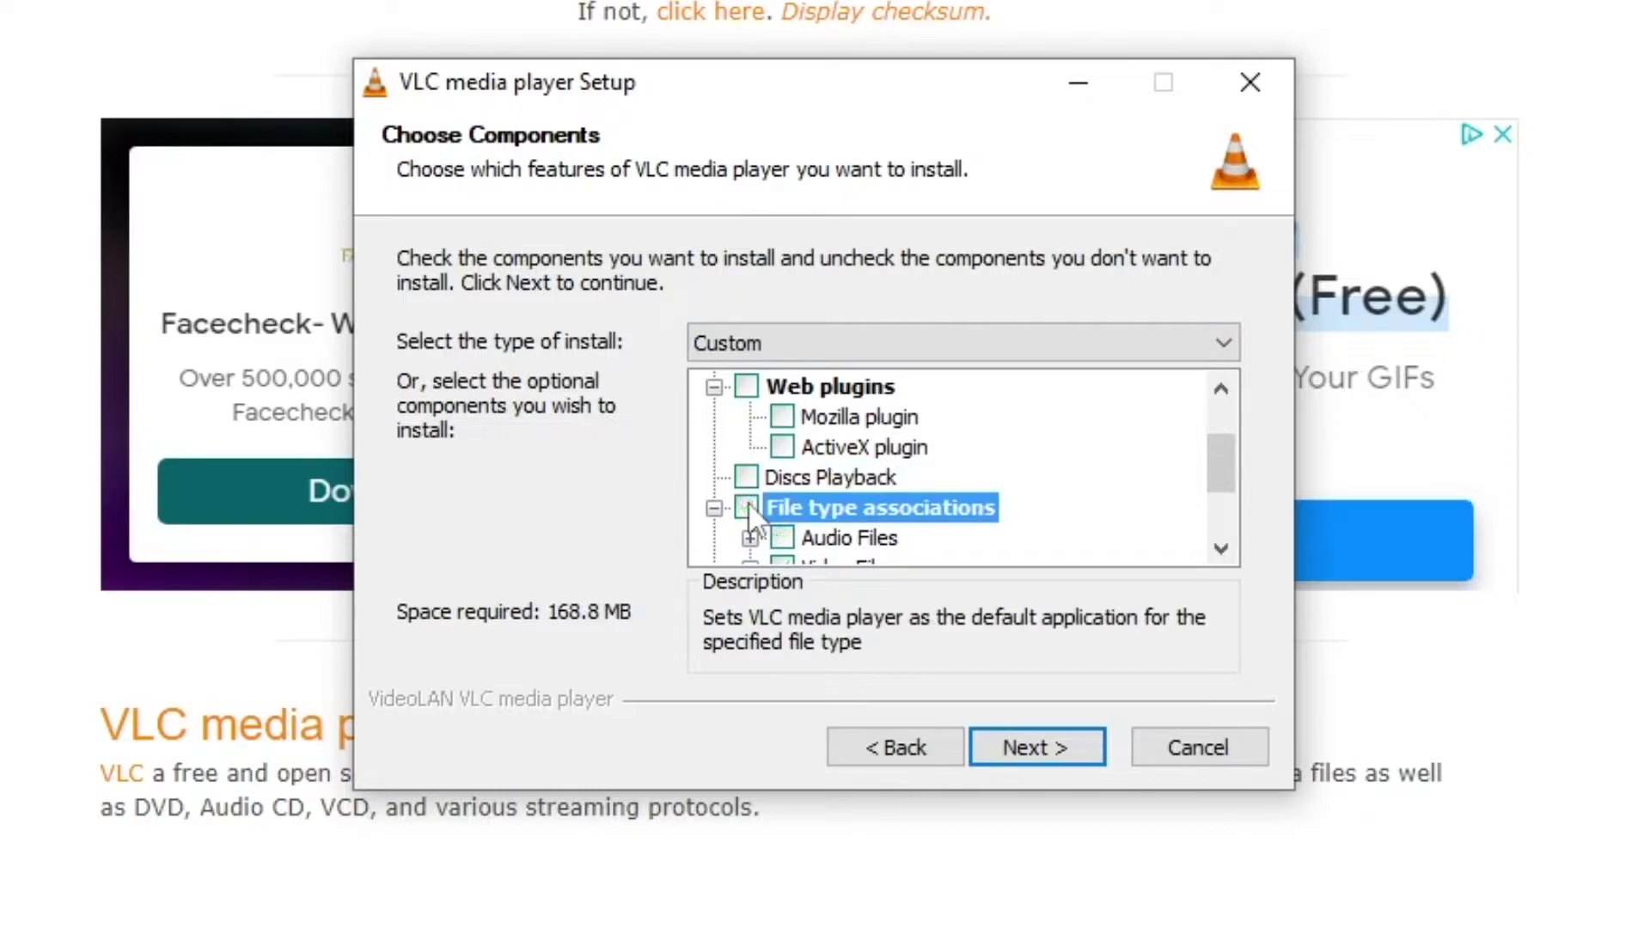
{"action": "scroll", "coordinate": [748, 507], "scroll_direction": "down", "scroll_amount": 1}
{"action": "left_click", "coordinate": [745, 536]}
{"action": "scroll", "coordinate": [747, 533], "scroll_direction": "down", "scroll_amount": 1}
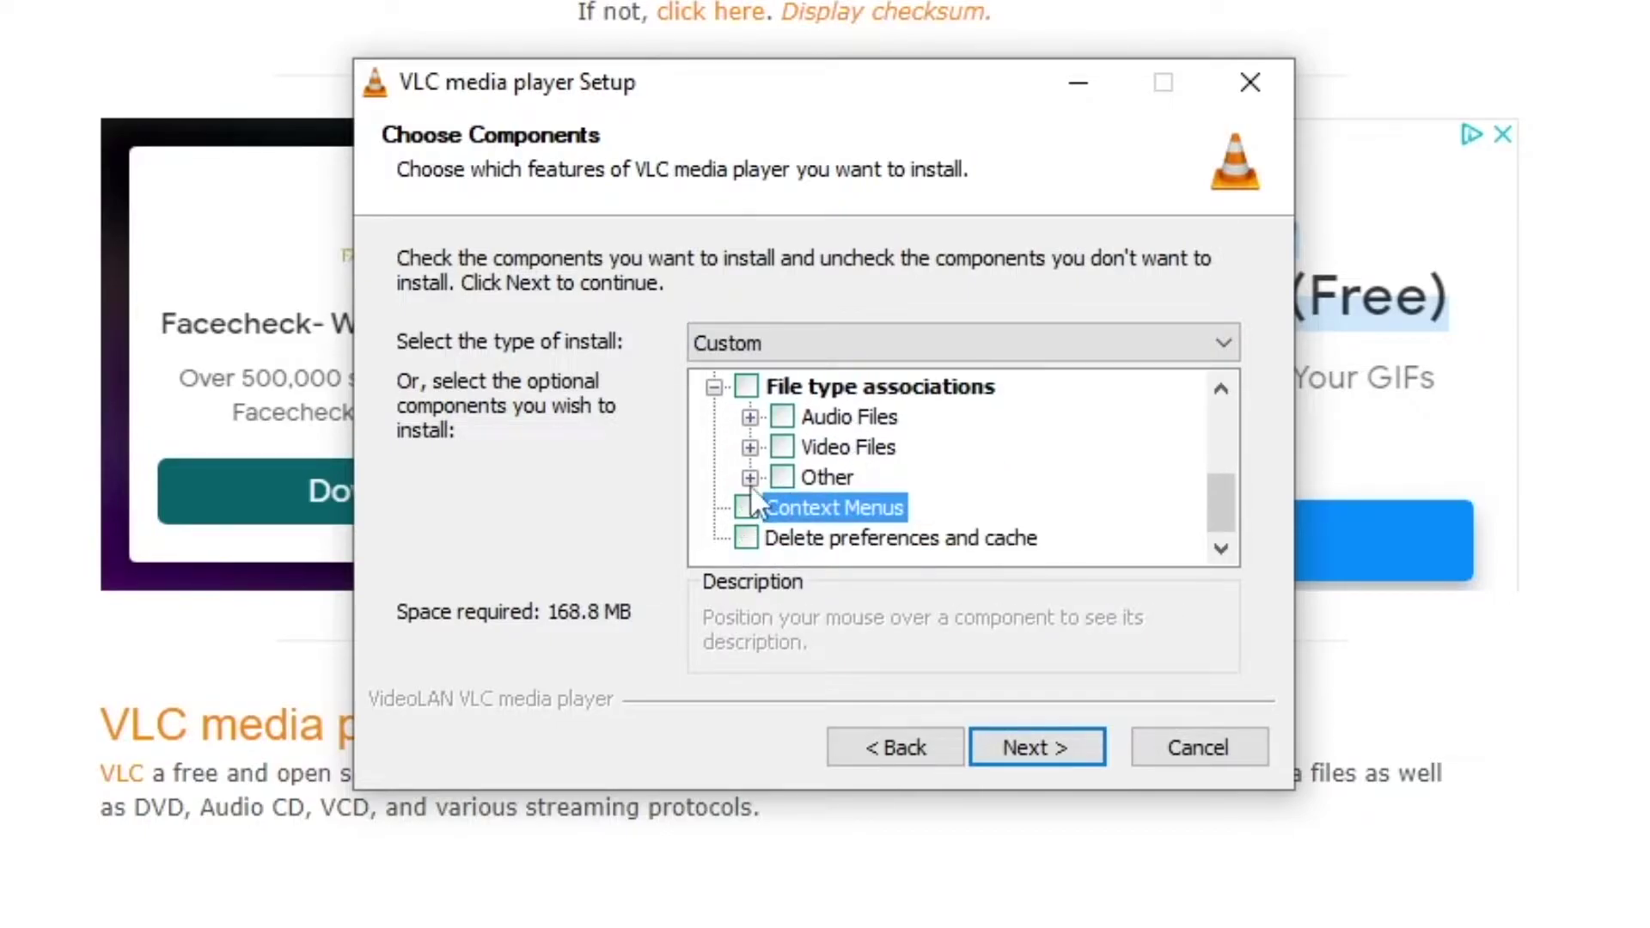
- Install VLC into the default C:\Program Files\VideoLAN\VLC folder without launching it afterwards
{"action": "left_click", "coordinate": [1031, 750]}
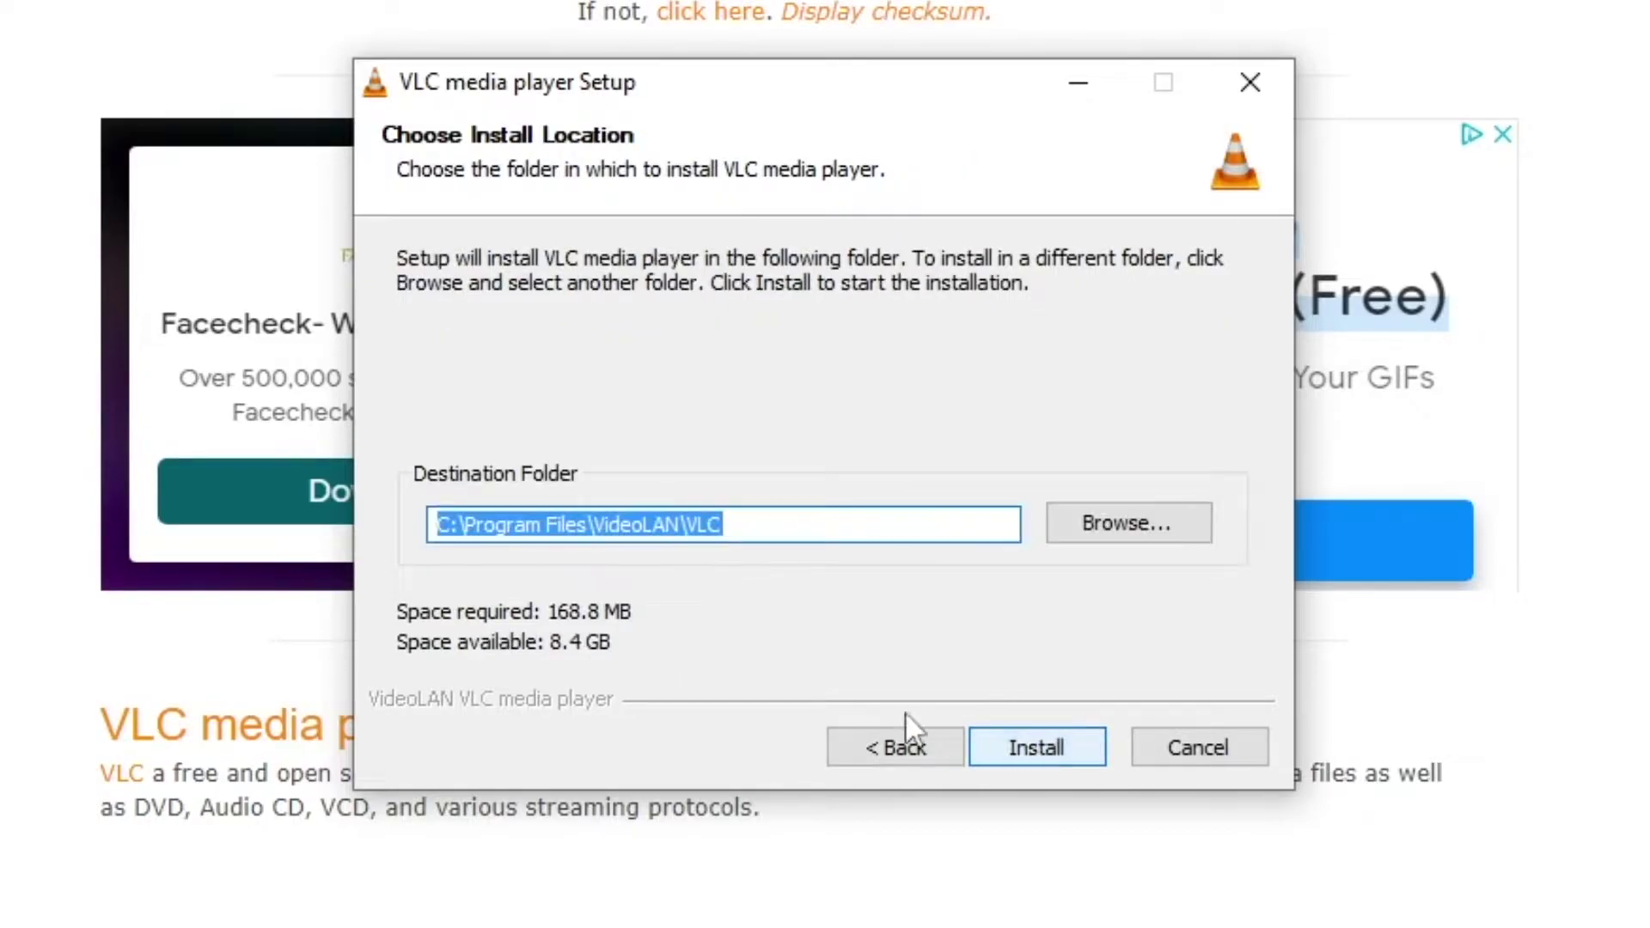
{"action": "left_click", "coordinate": [1022, 750]}
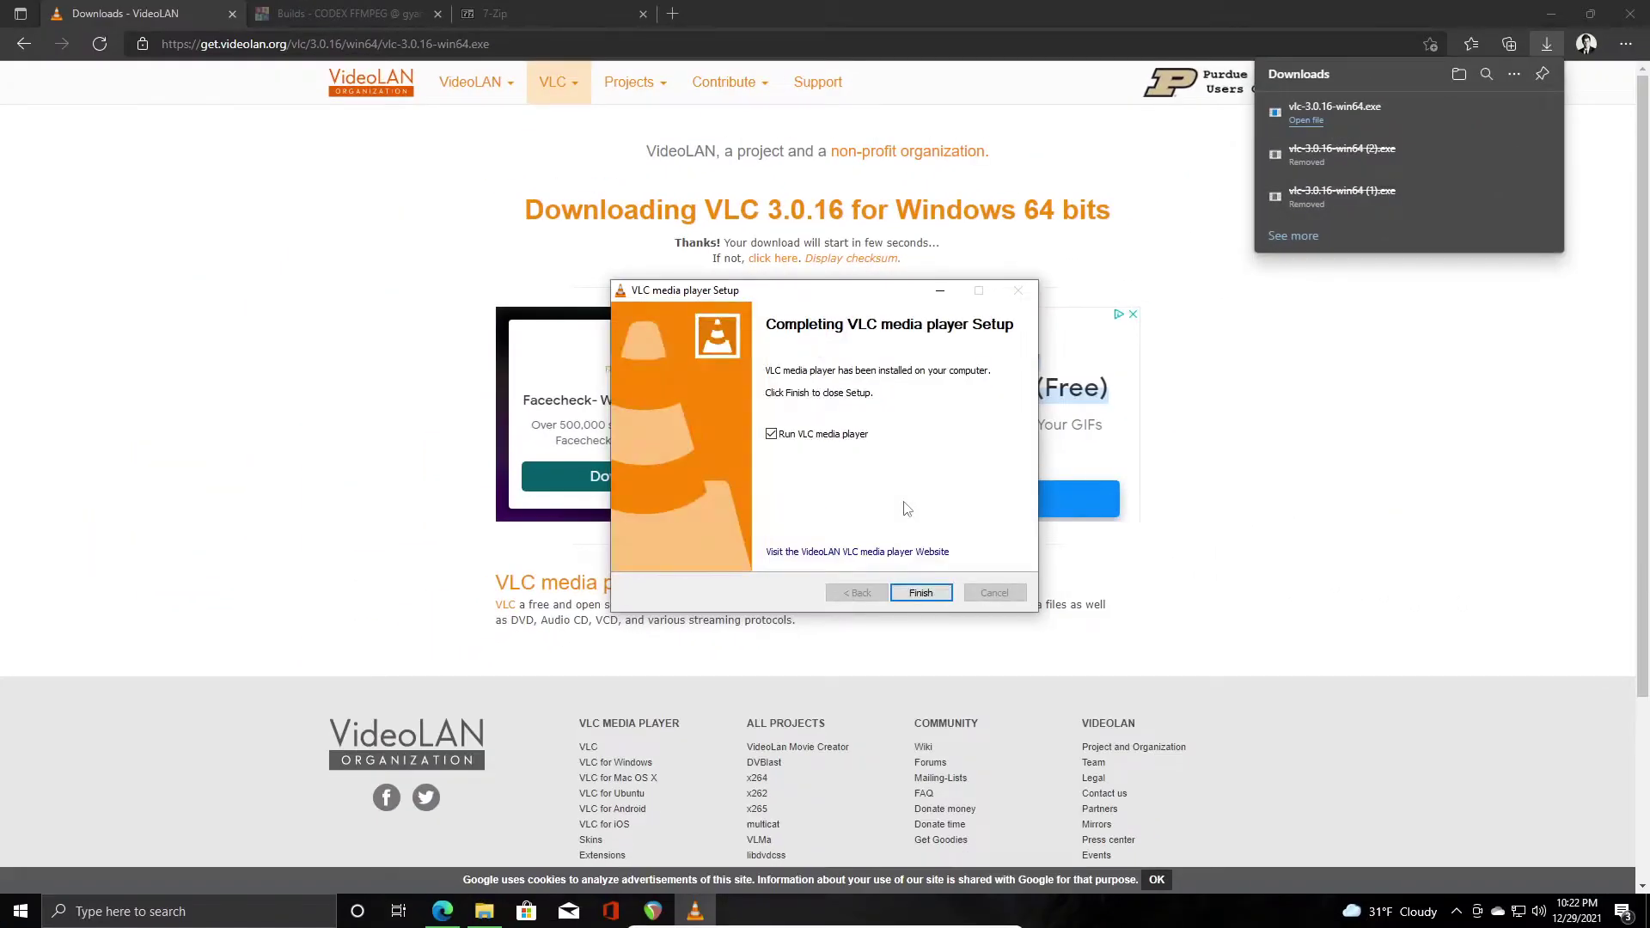
{"action": "left_click", "coordinate": [771, 435]}
- Close the finished setup, relaunch REAPER, and import 5_trim_eric from Documents onto a new track
{"action": "left_click", "coordinate": [920, 602]}
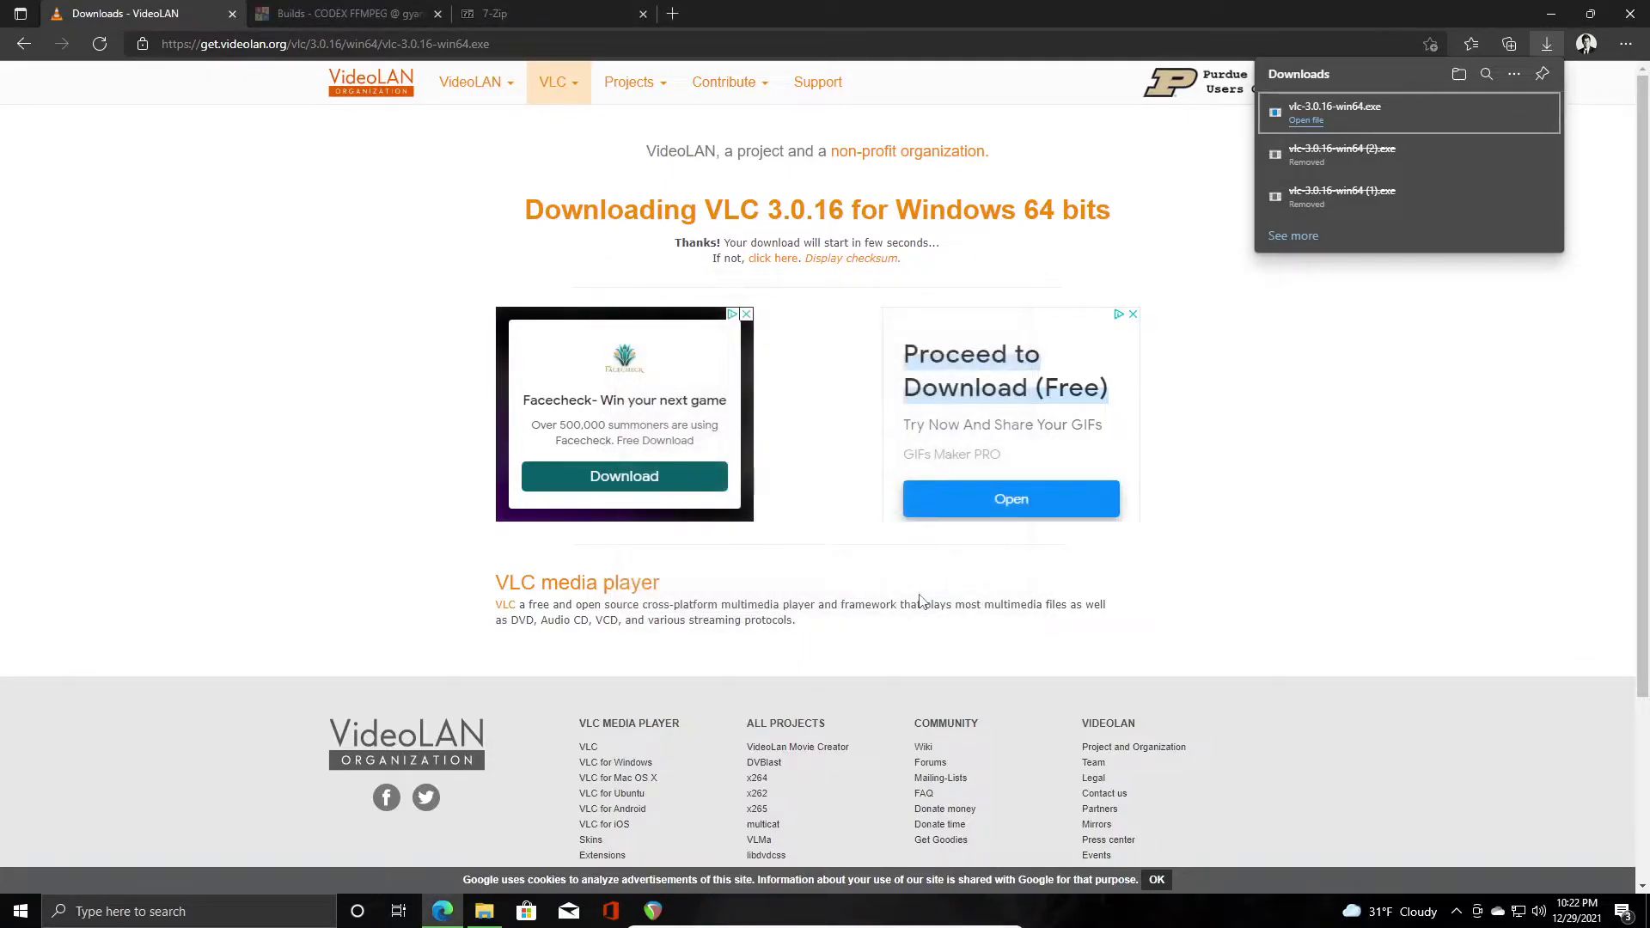
{"action": "left_click", "coordinate": [653, 912]}
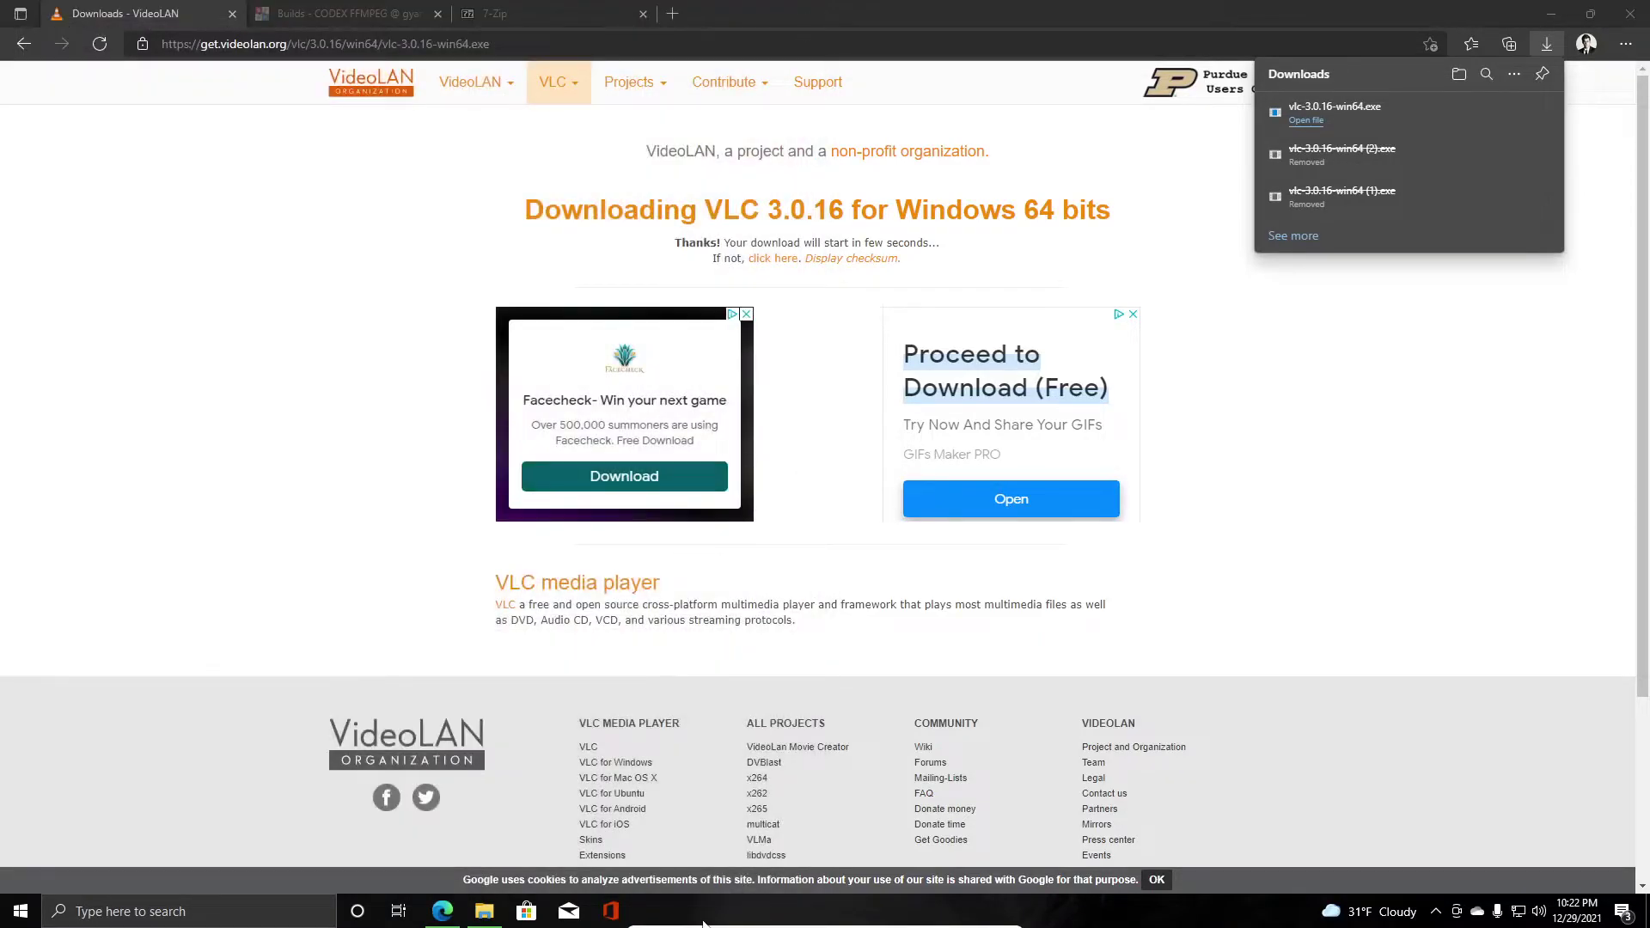
{"action": "left_click", "coordinate": [1550, 13]}
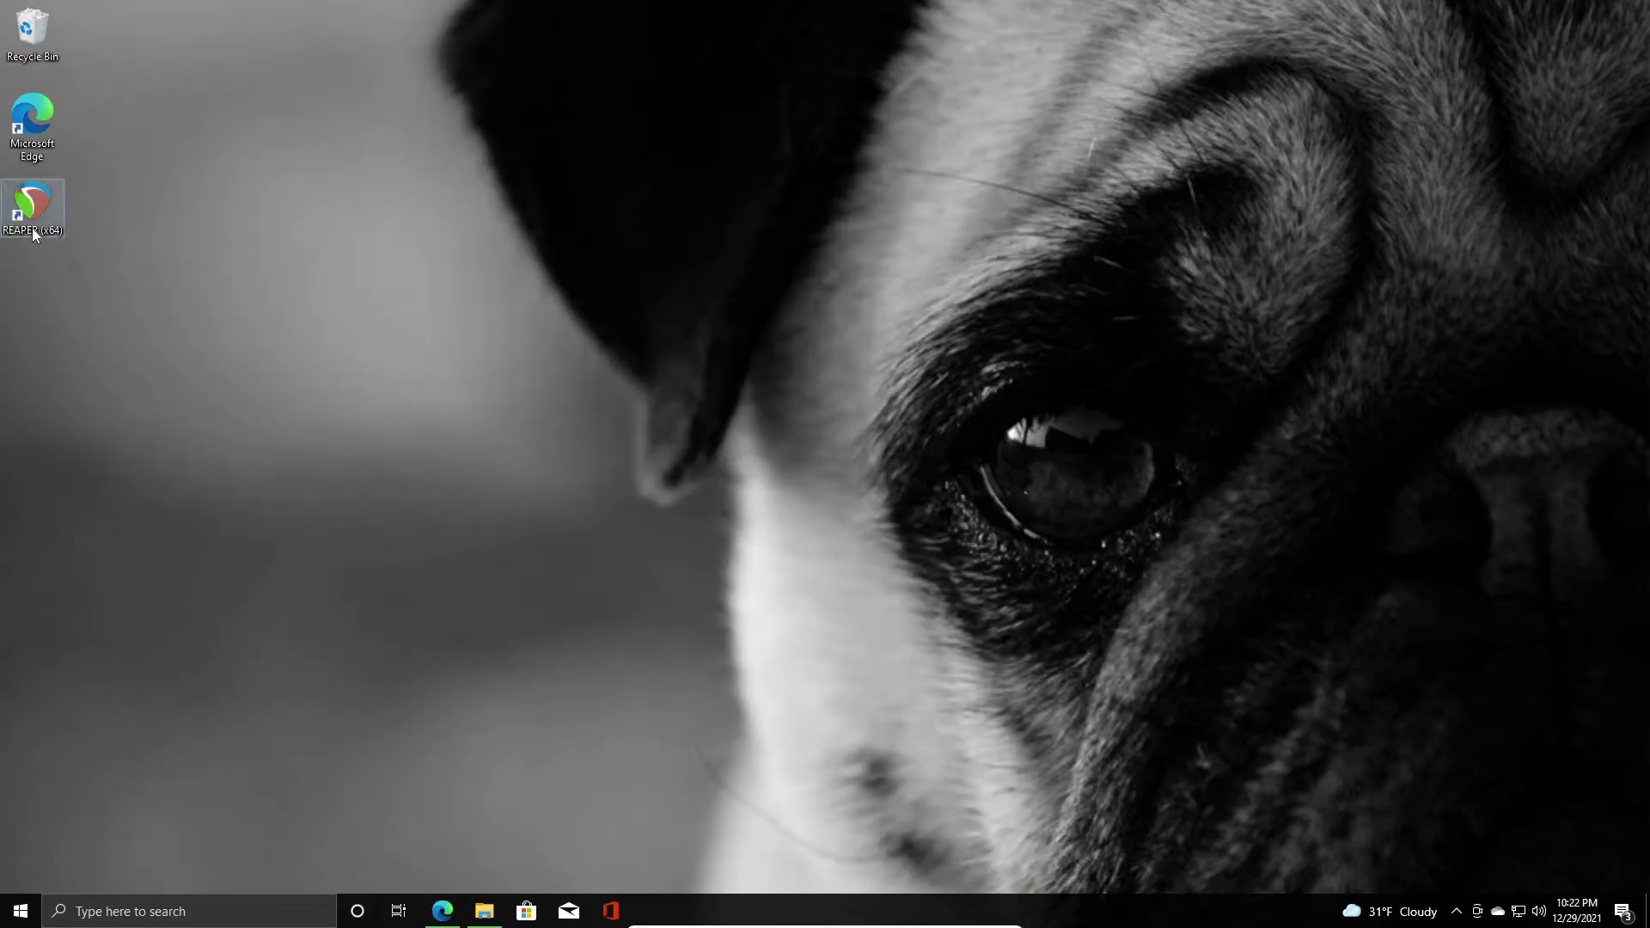
{"action": "double_click", "coordinate": [33, 215]}
{"action": "left_click", "coordinate": [482, 909]}
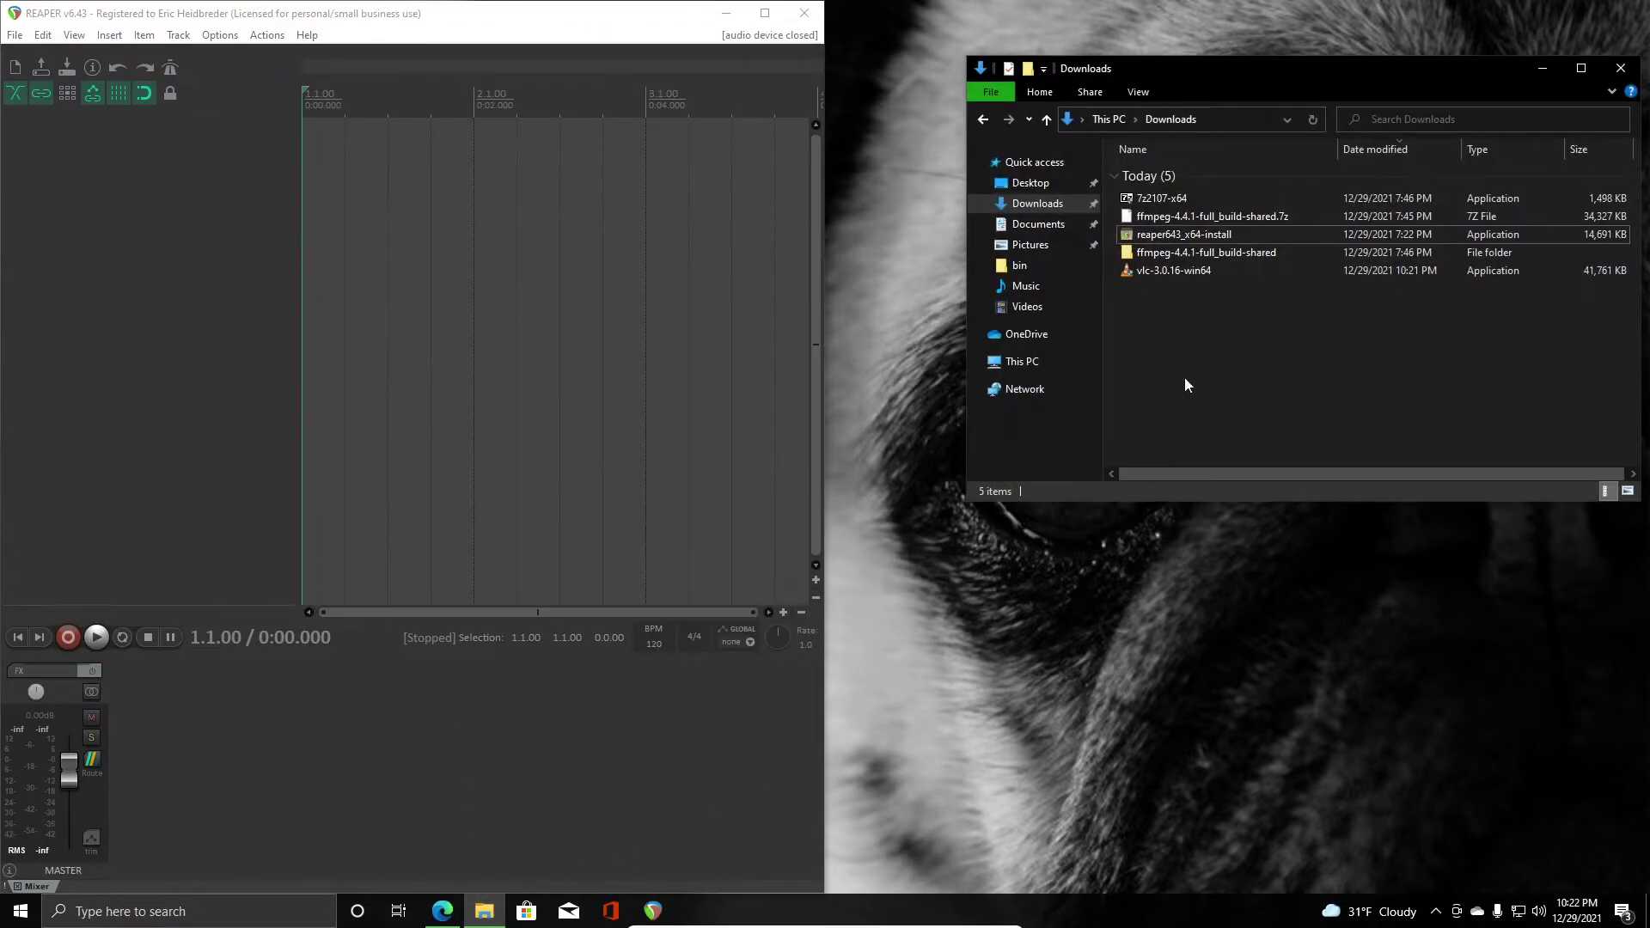
{"action": "left_click", "coordinate": [1040, 225]}
{"action": "left_click_drag", "start_coordinate": [1168, 200], "coordinate": [389, 159]}
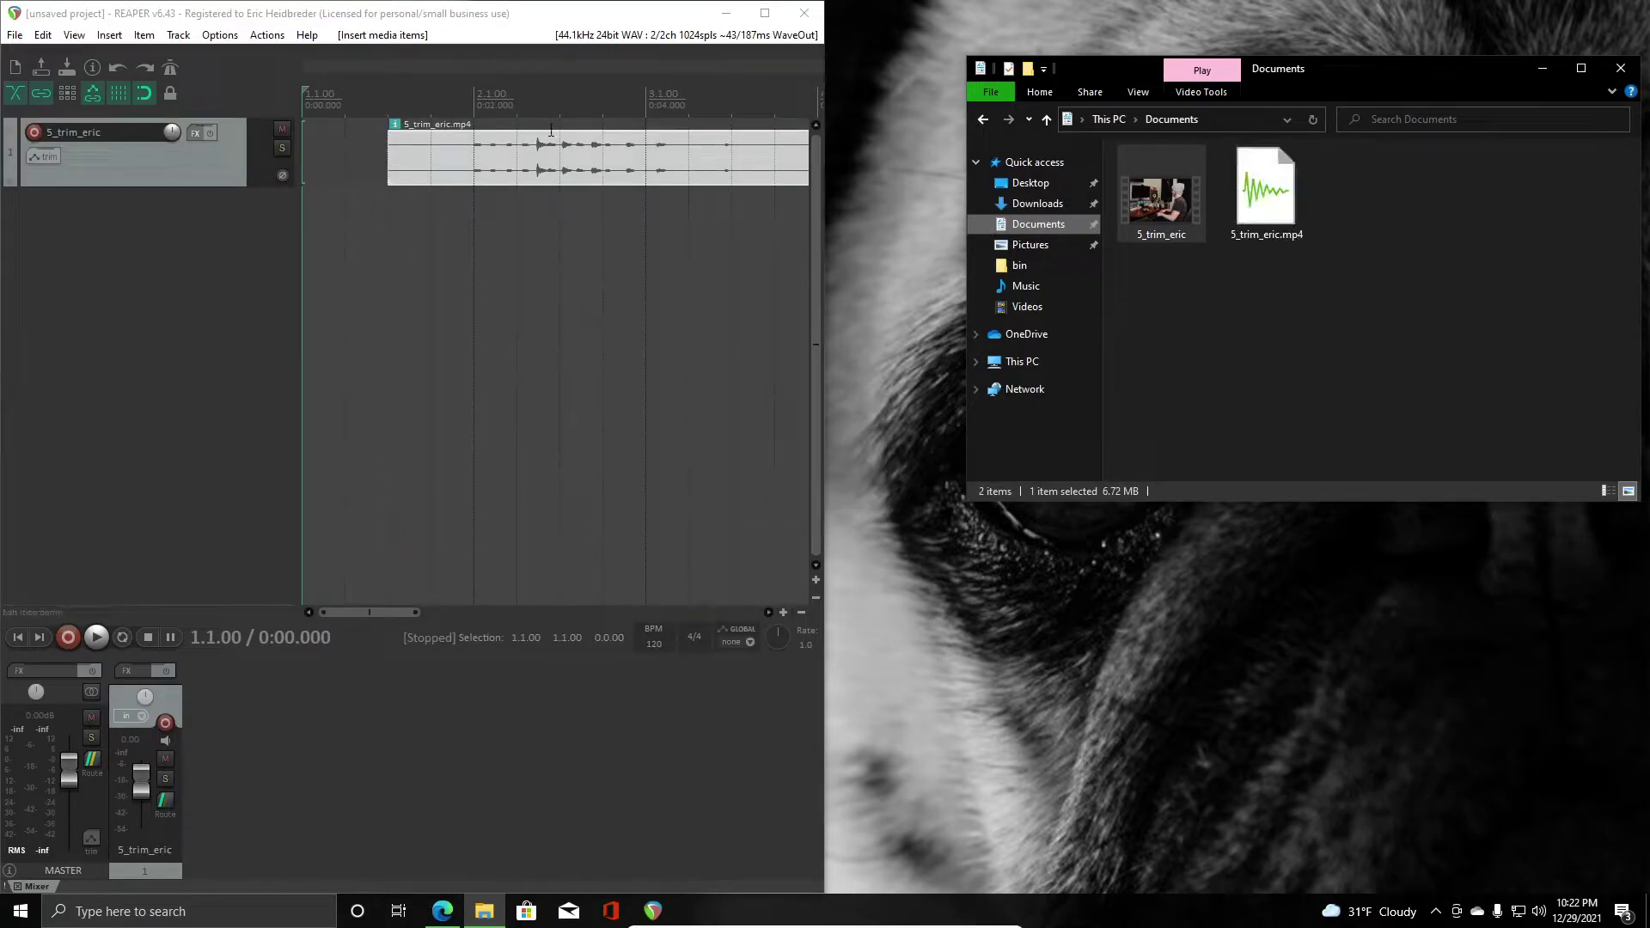
- Open View > Video at the item start and play then stop the clip
{"action": "left_click", "coordinate": [387, 96]}
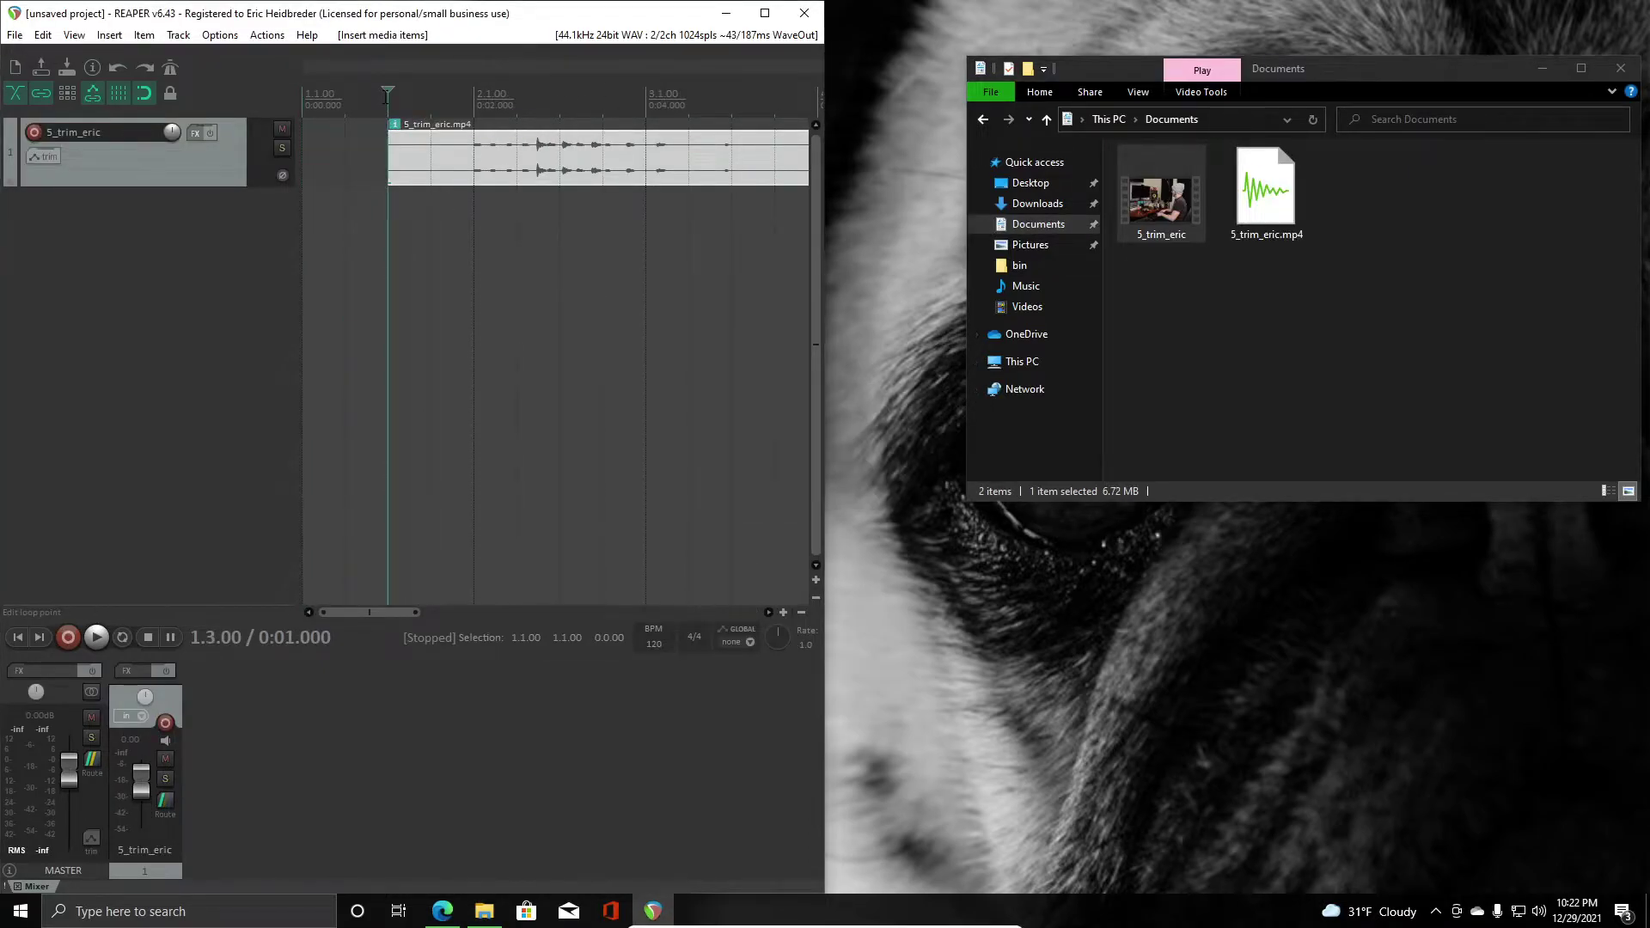
{"action": "left_click", "coordinate": [74, 34]}
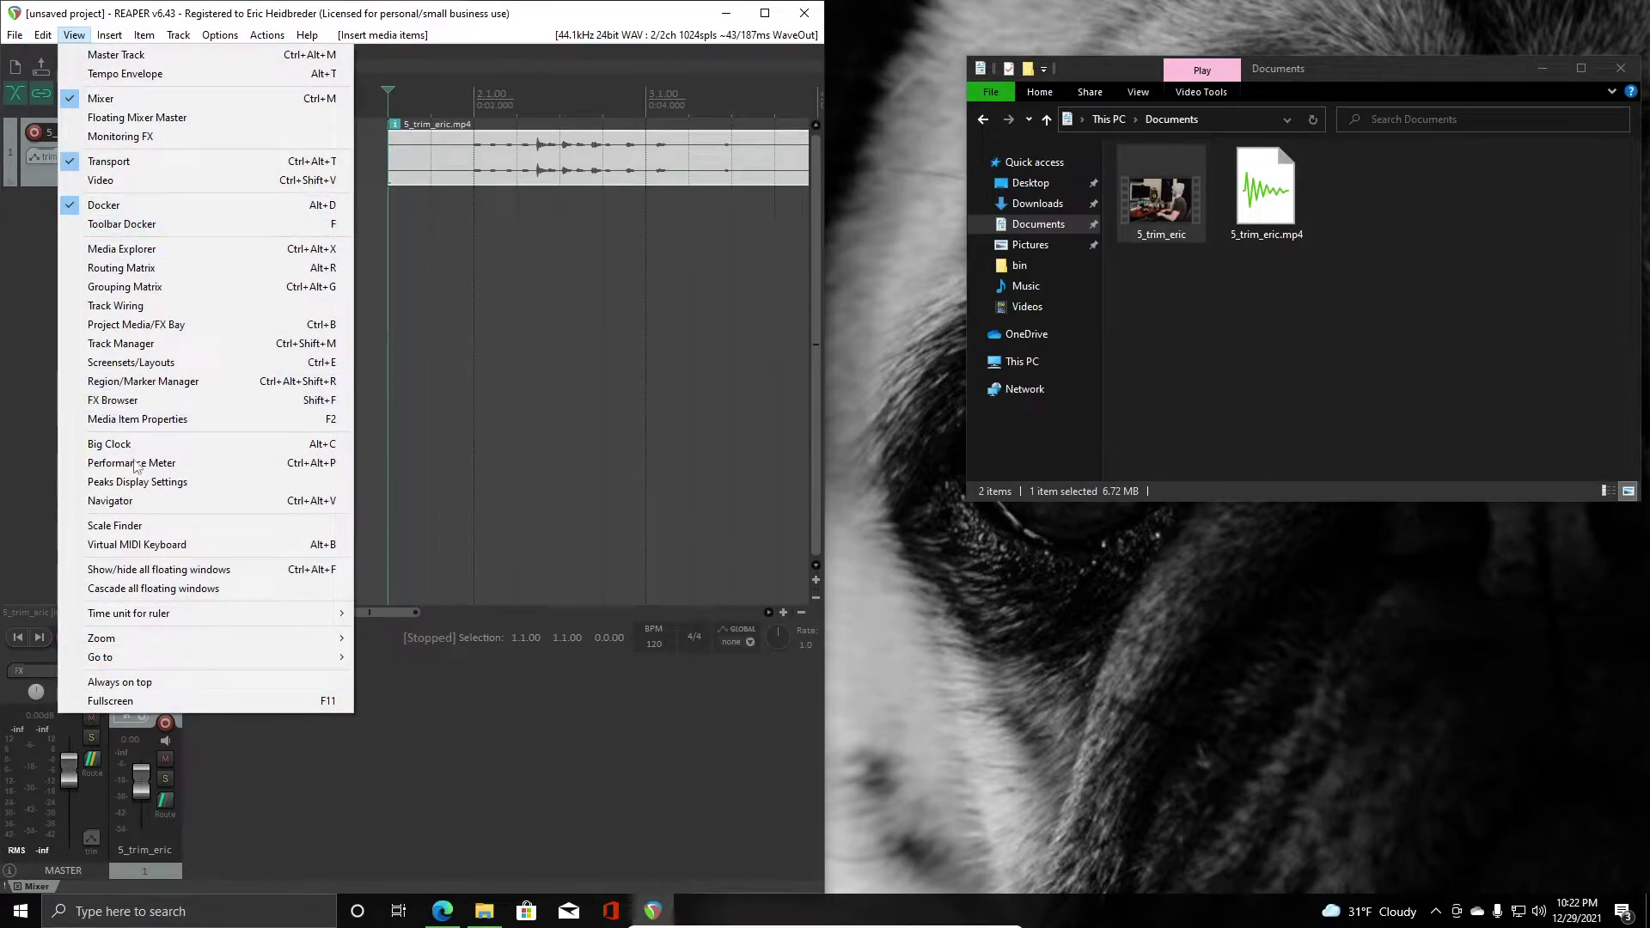
{"action": "left_click", "coordinate": [147, 180]}
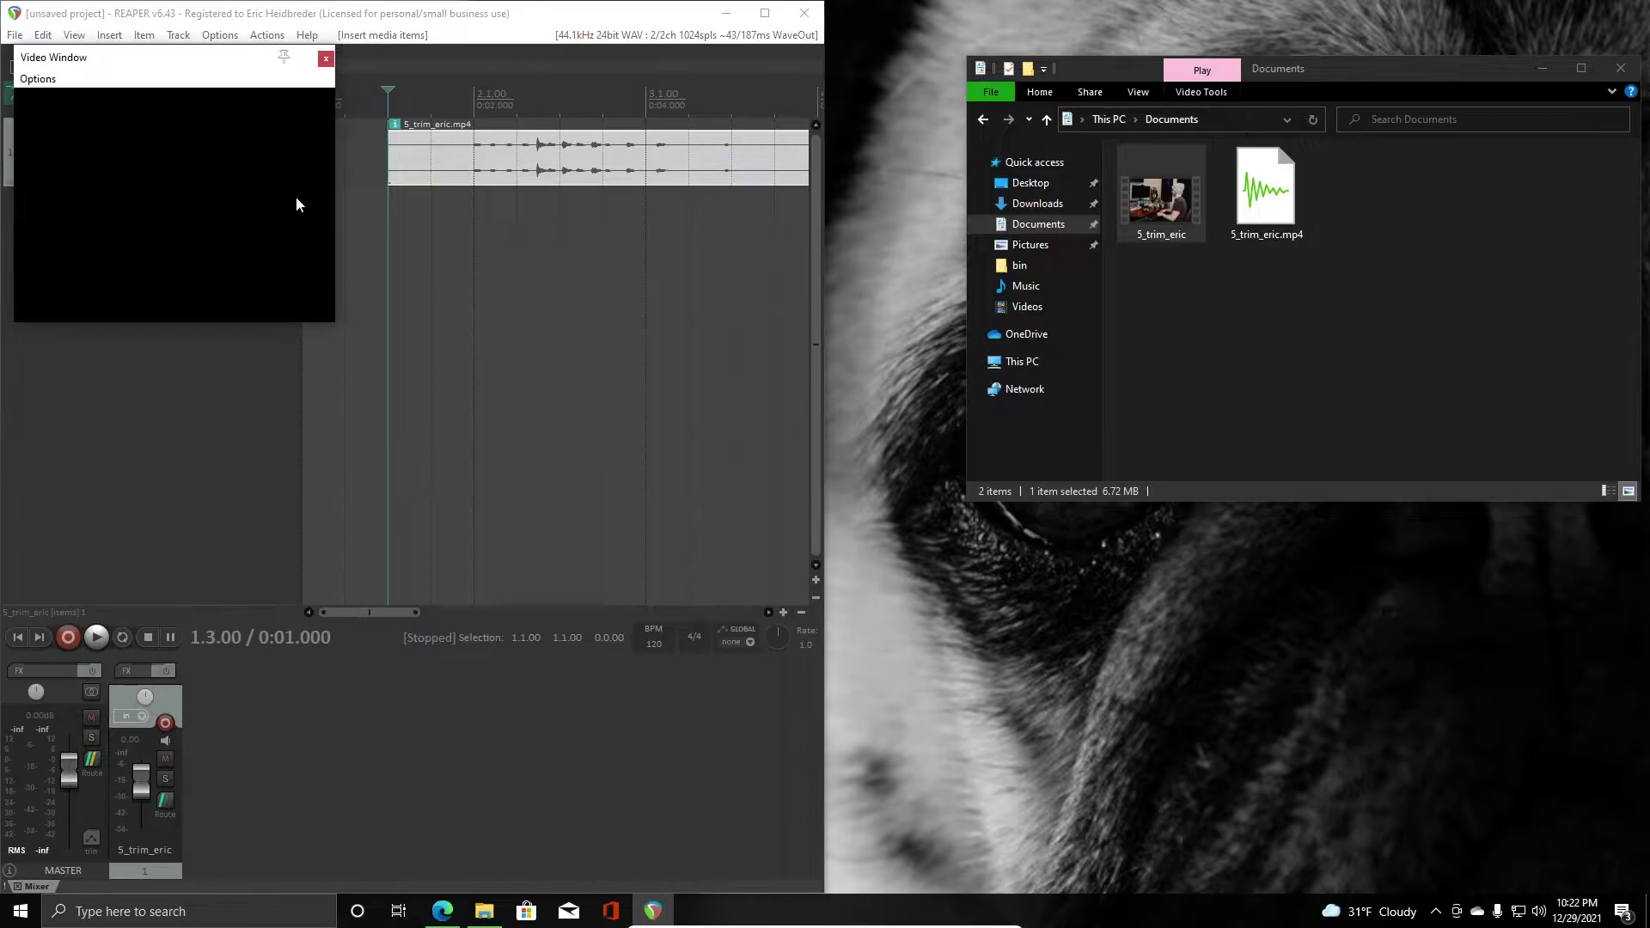
{"action": "key", "text": "space"}
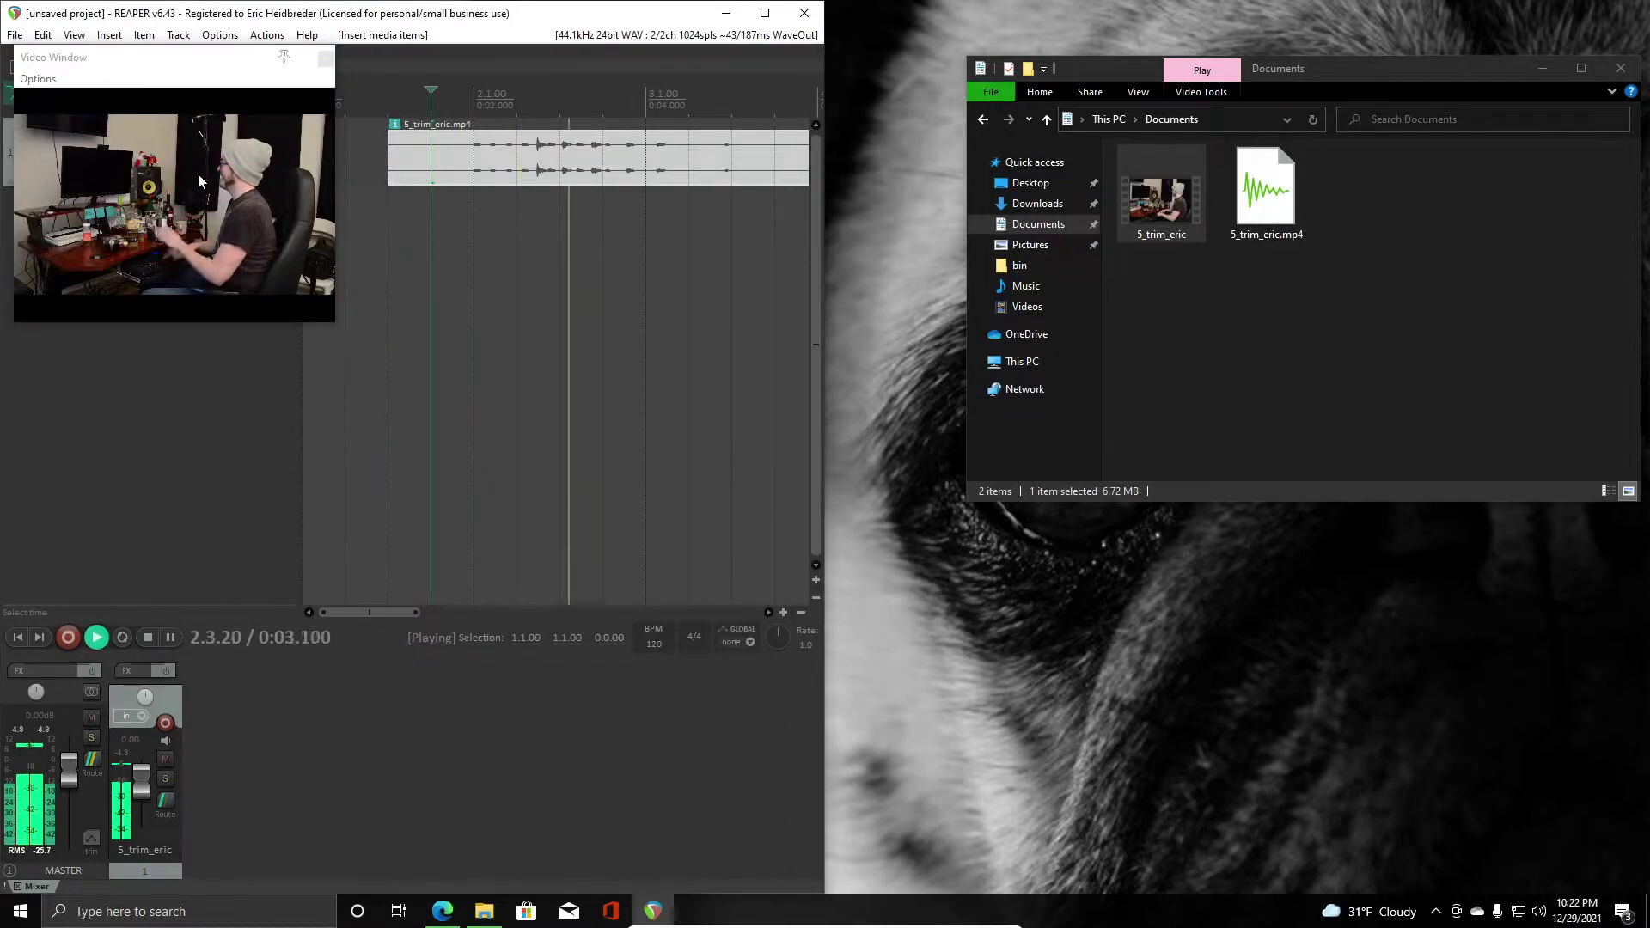
{"action": "key", "text": "space"}
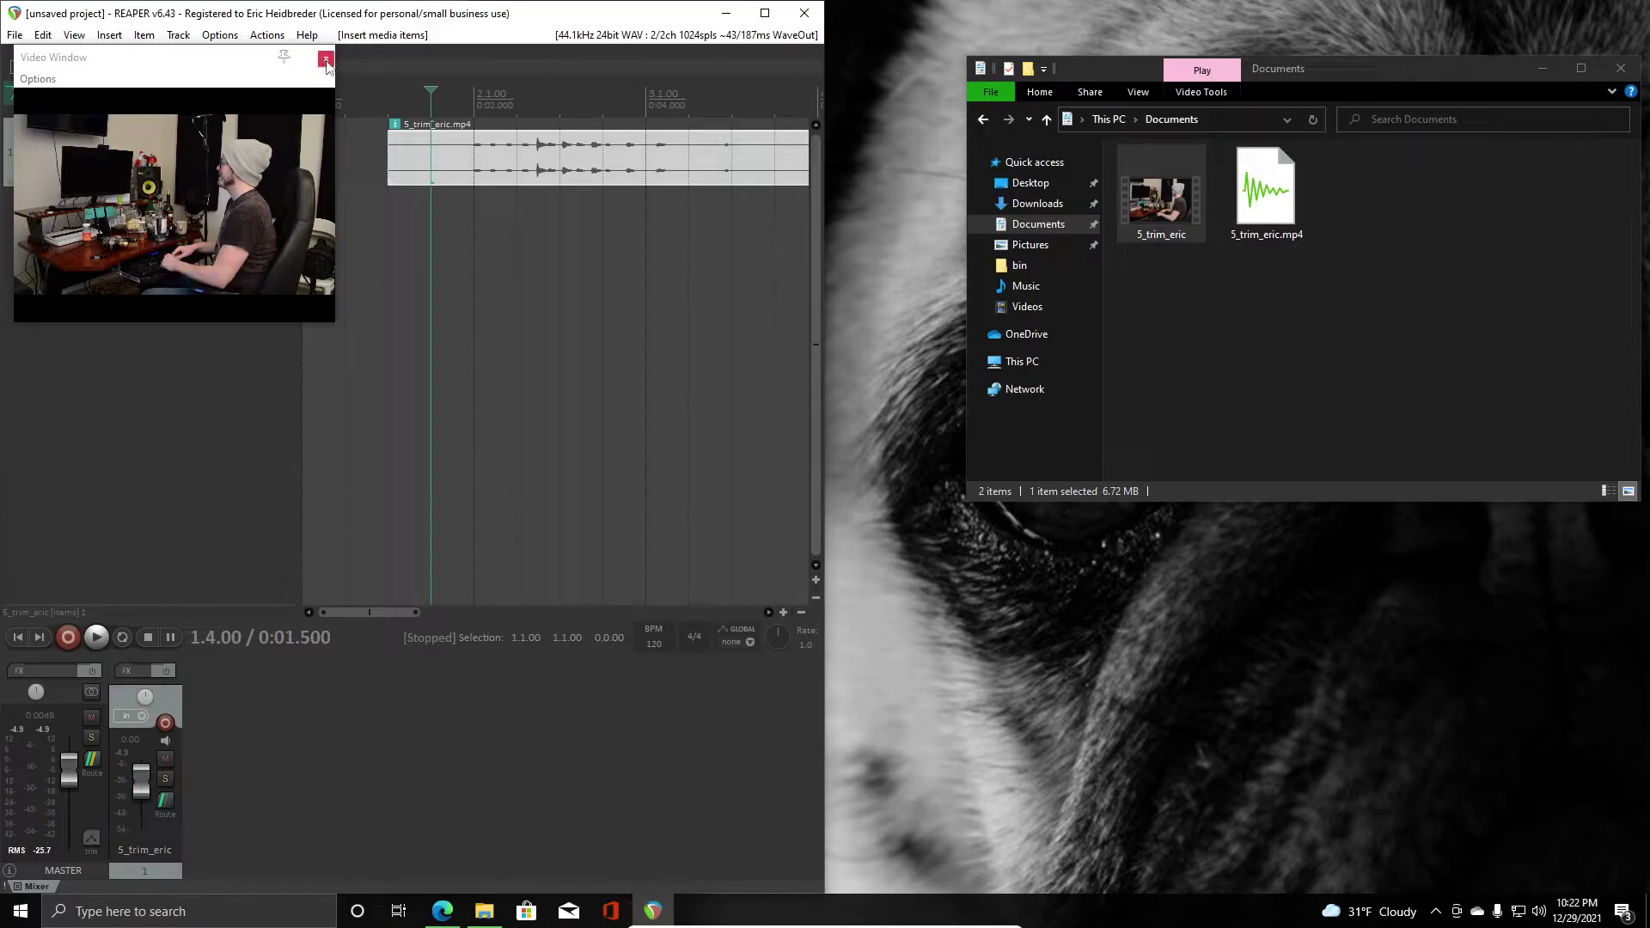
- Close REAPER's Video Window and switch to the gyan.dev FFmpeg builds page in Edge
{"action": "left_click", "coordinate": [318, 58]}
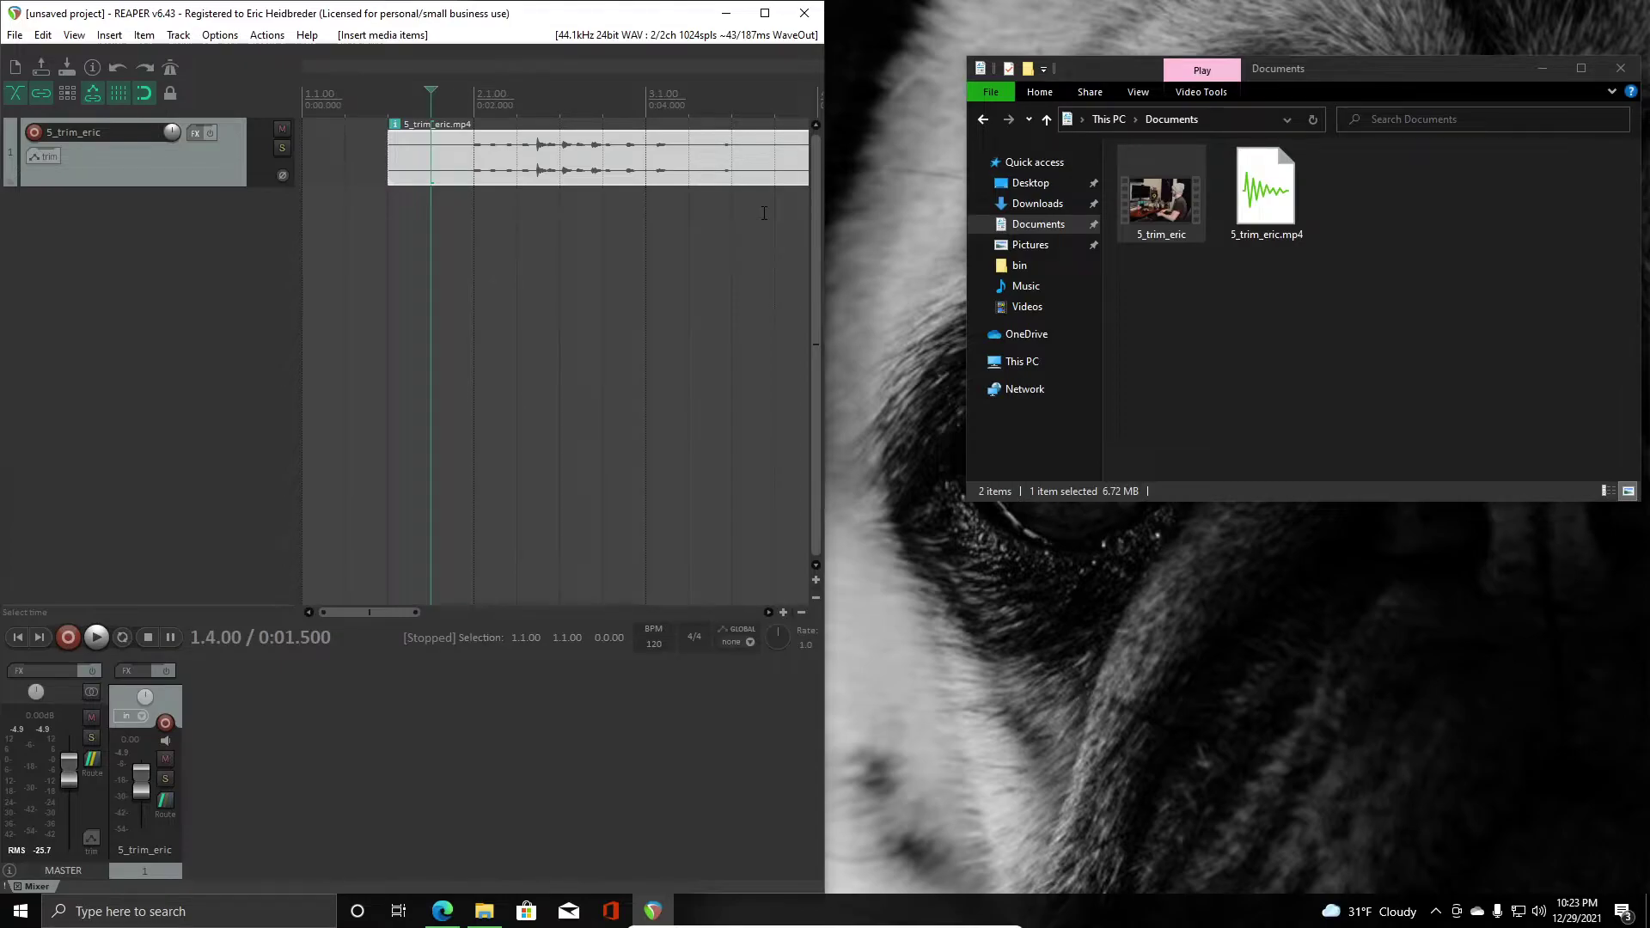
{"action": "key", "text": "alt+Tab"}
{"action": "key", "text": "alt+Tab"}
{"action": "key", "text": "alt+Tab"}
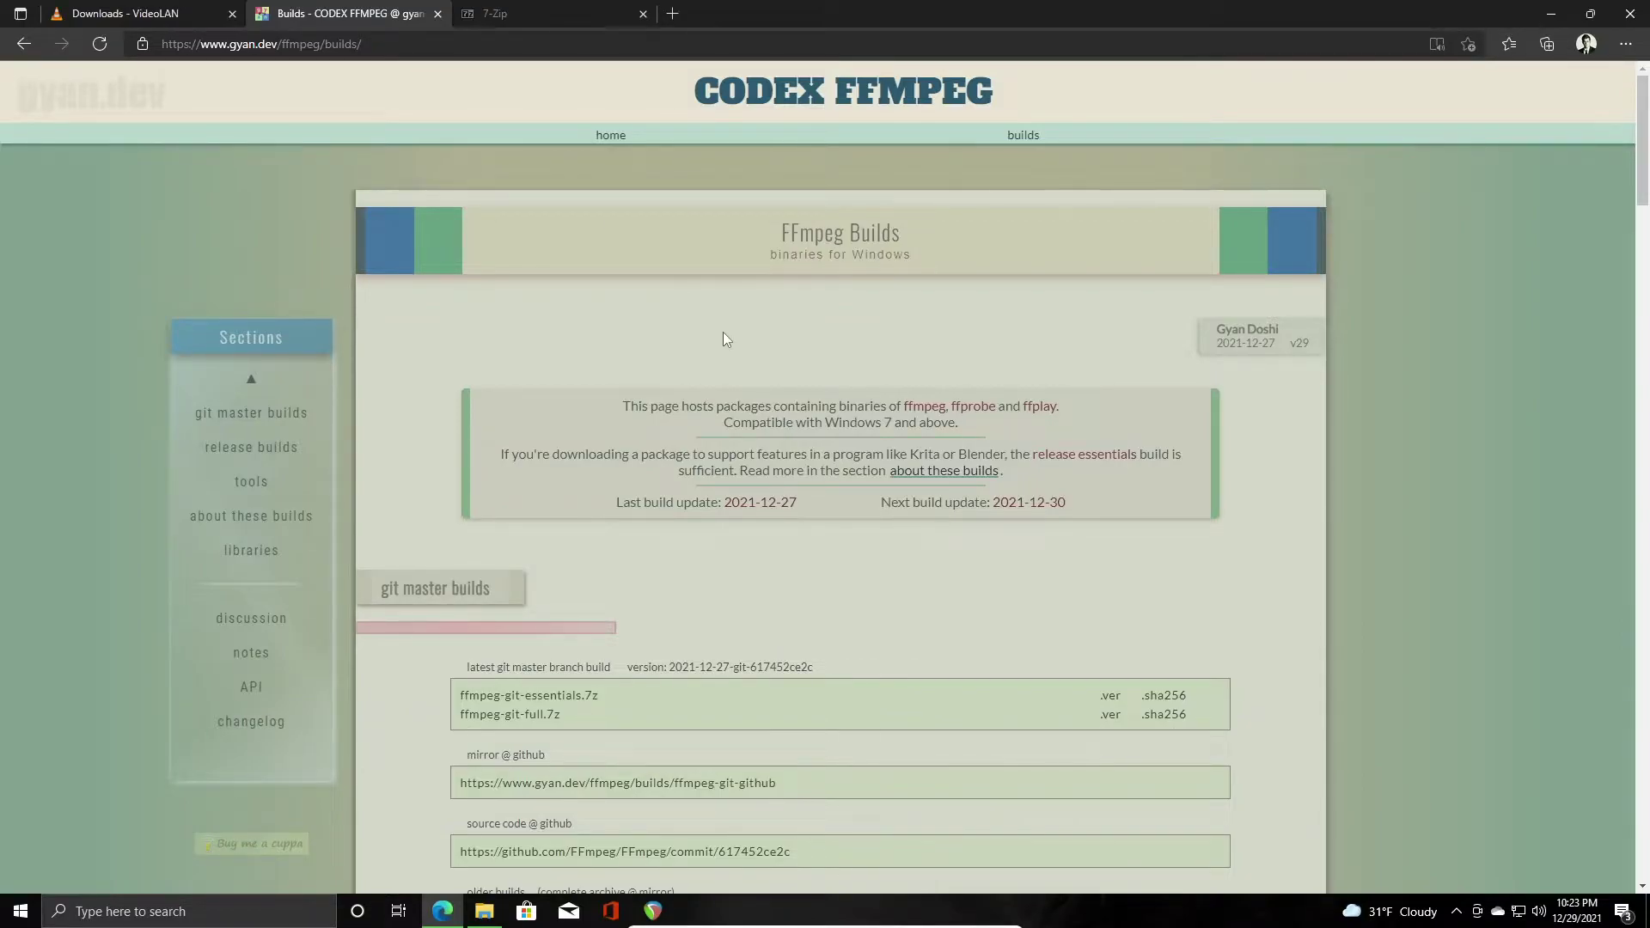
- Review the FFmpeg release builds, then open 7-Zip's menu for ffmpeg-4.4.1-full_build-shared.7z in Downloads
{"action": "scroll", "coordinate": [723, 335], "scroll_direction": "down", "scroll_amount": 10}
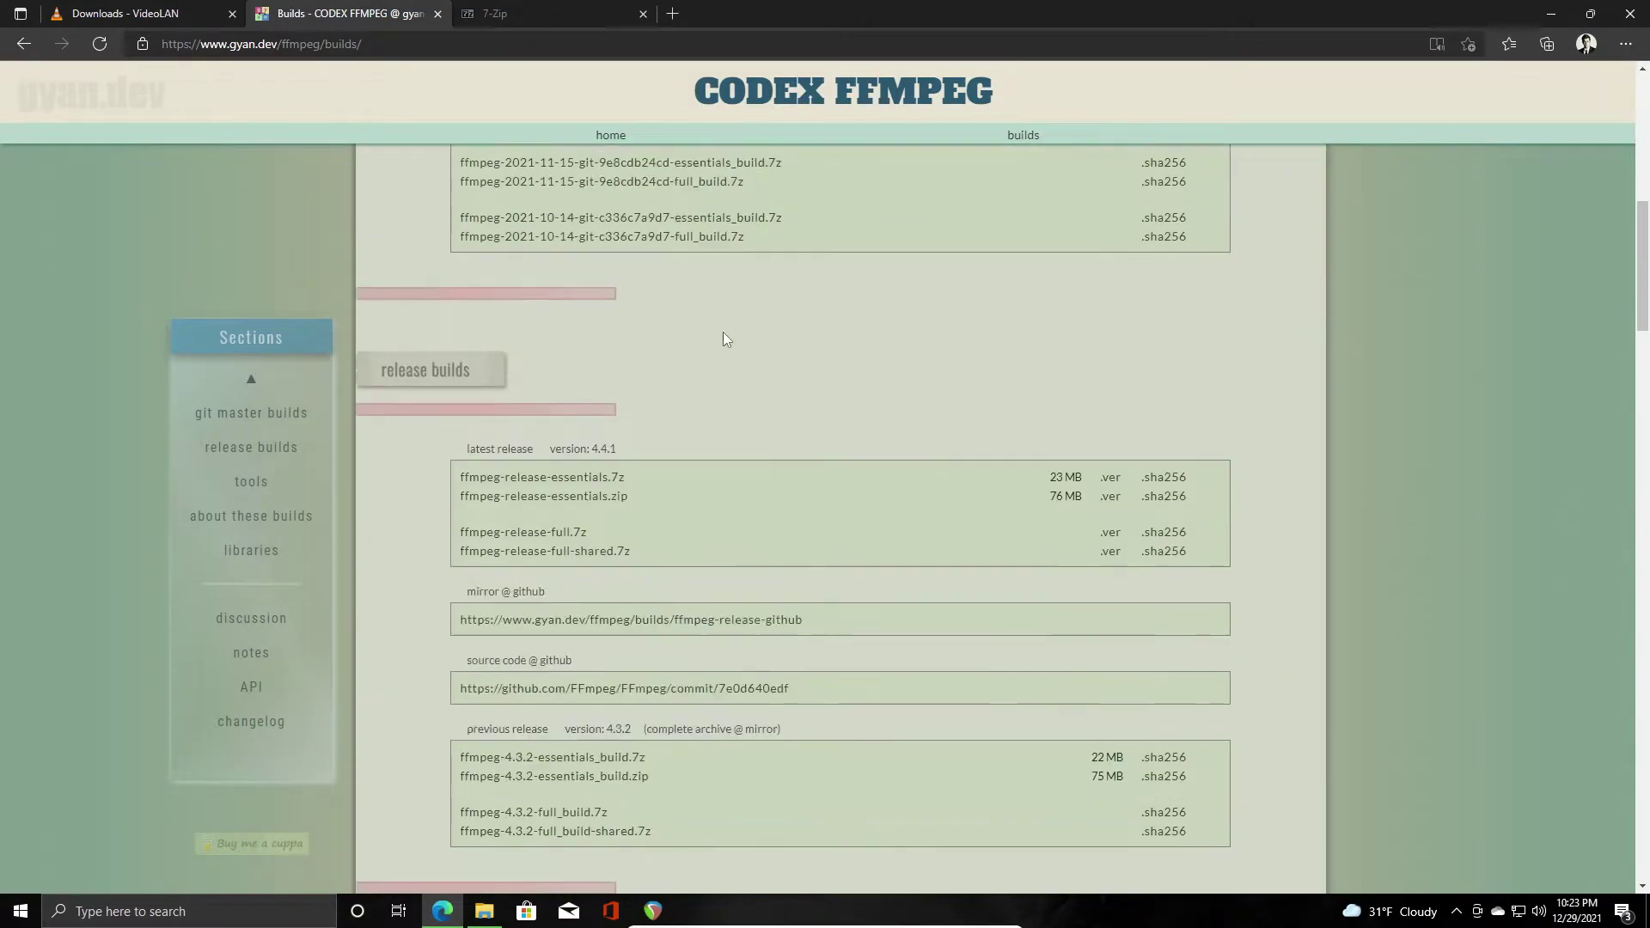
{"action": "scroll", "coordinate": [724, 339], "scroll_direction": "down", "scroll_amount": 2}
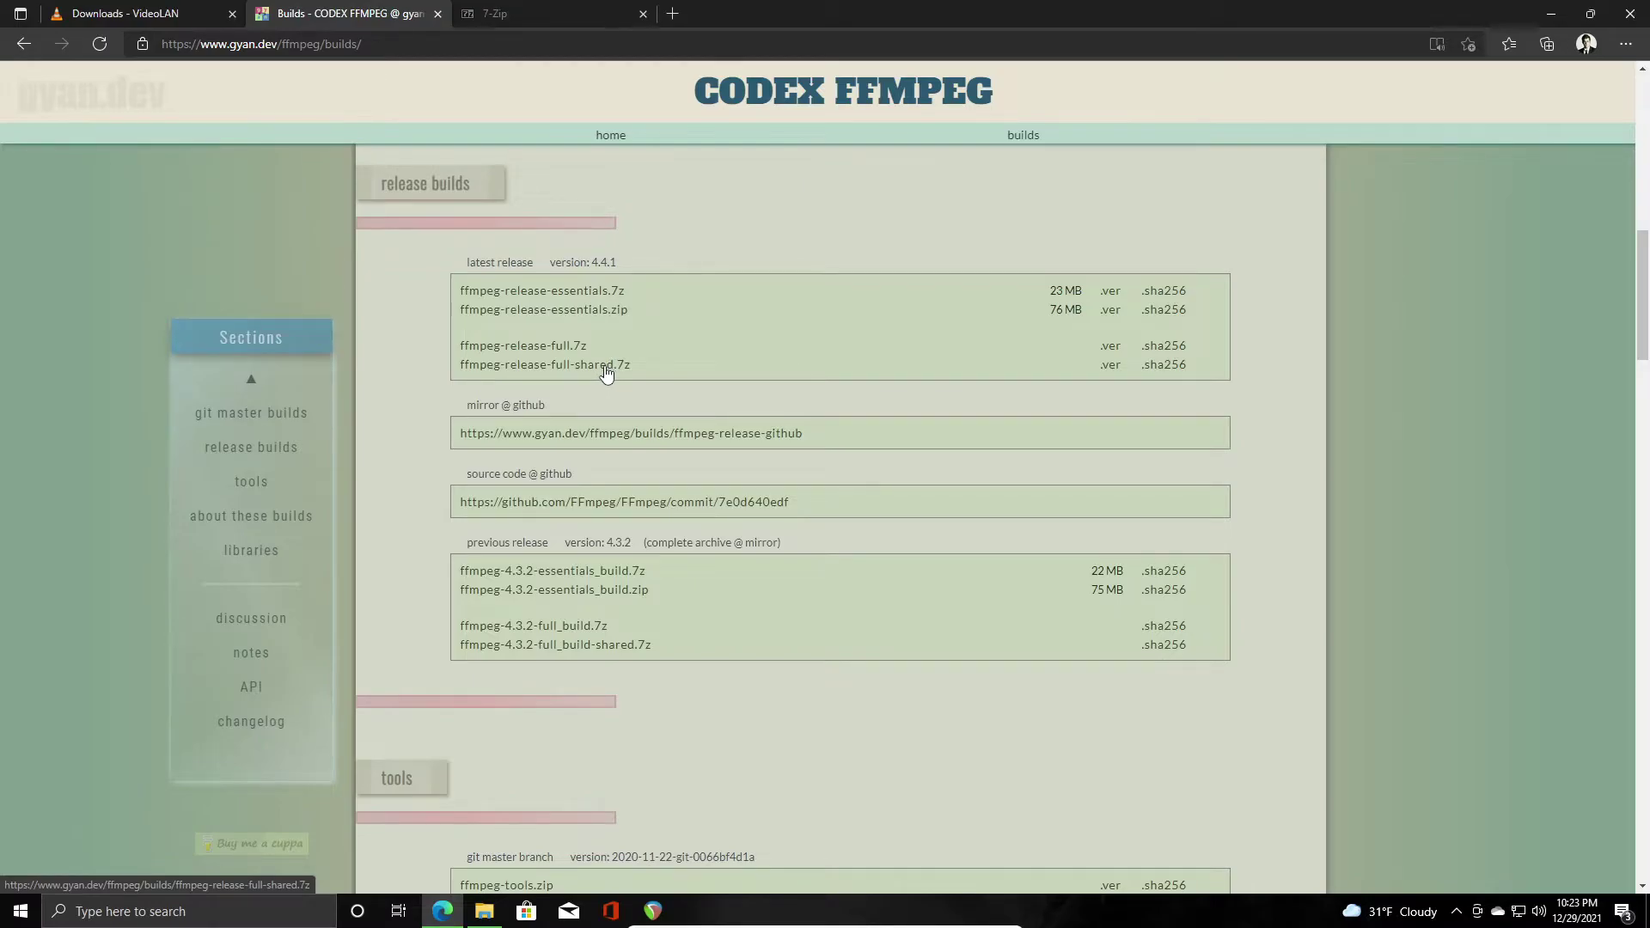
{"action": "left_click", "coordinate": [539, 22]}
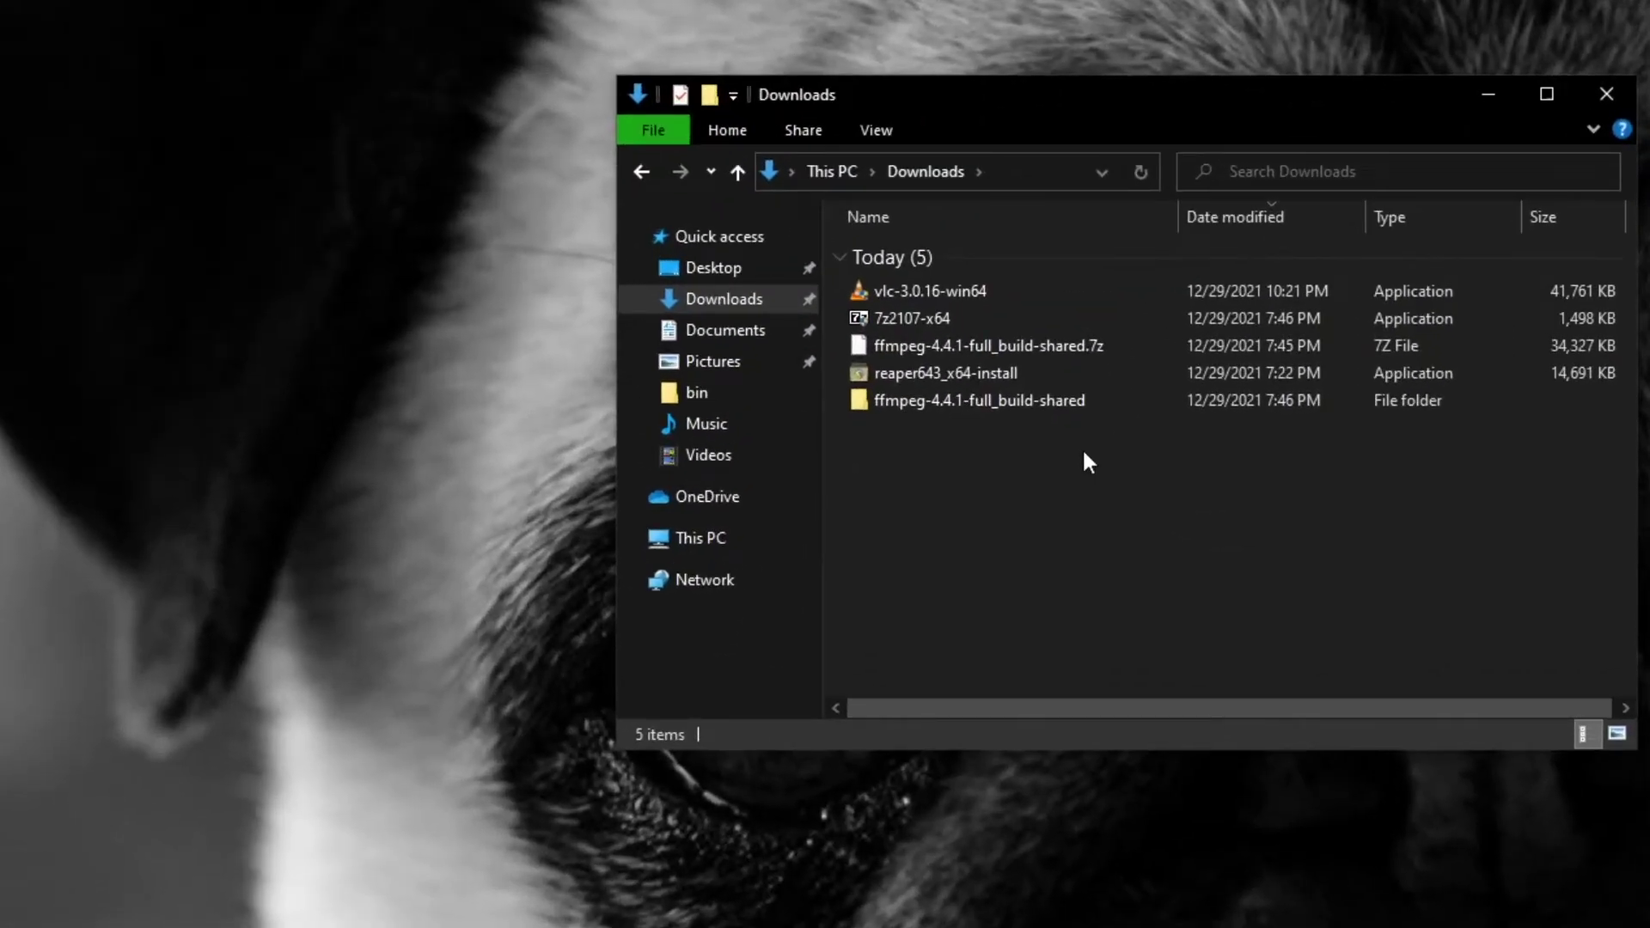
{"action": "right_click", "coordinate": [998, 347]}
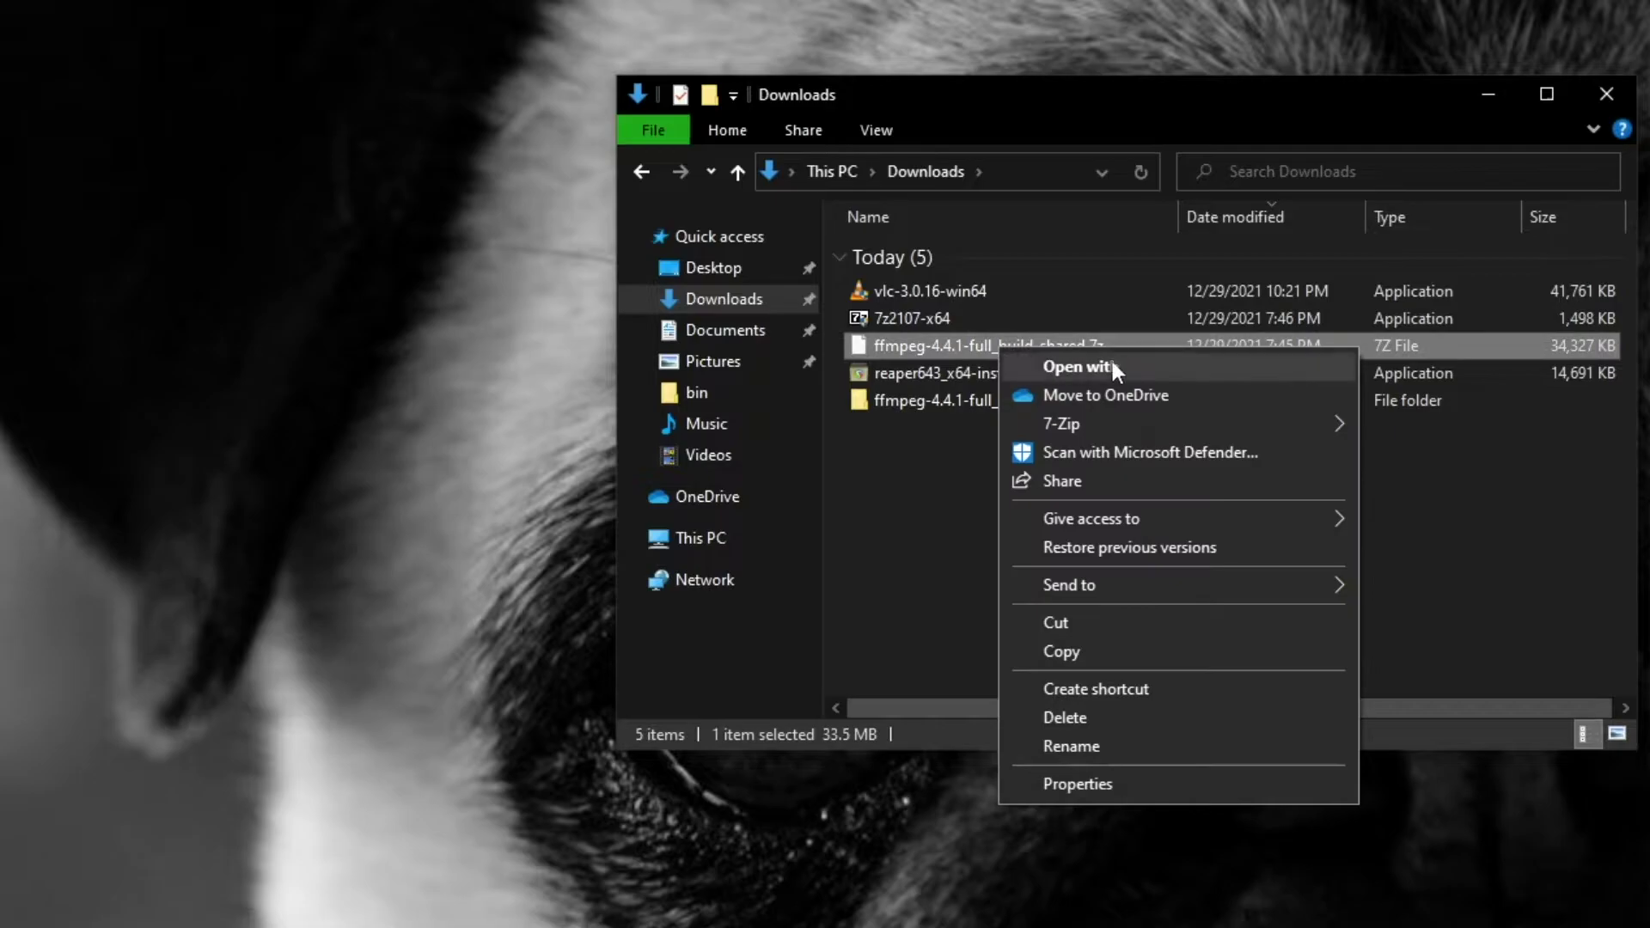
{"action": "mouse_move", "coordinate": [1120, 416]}
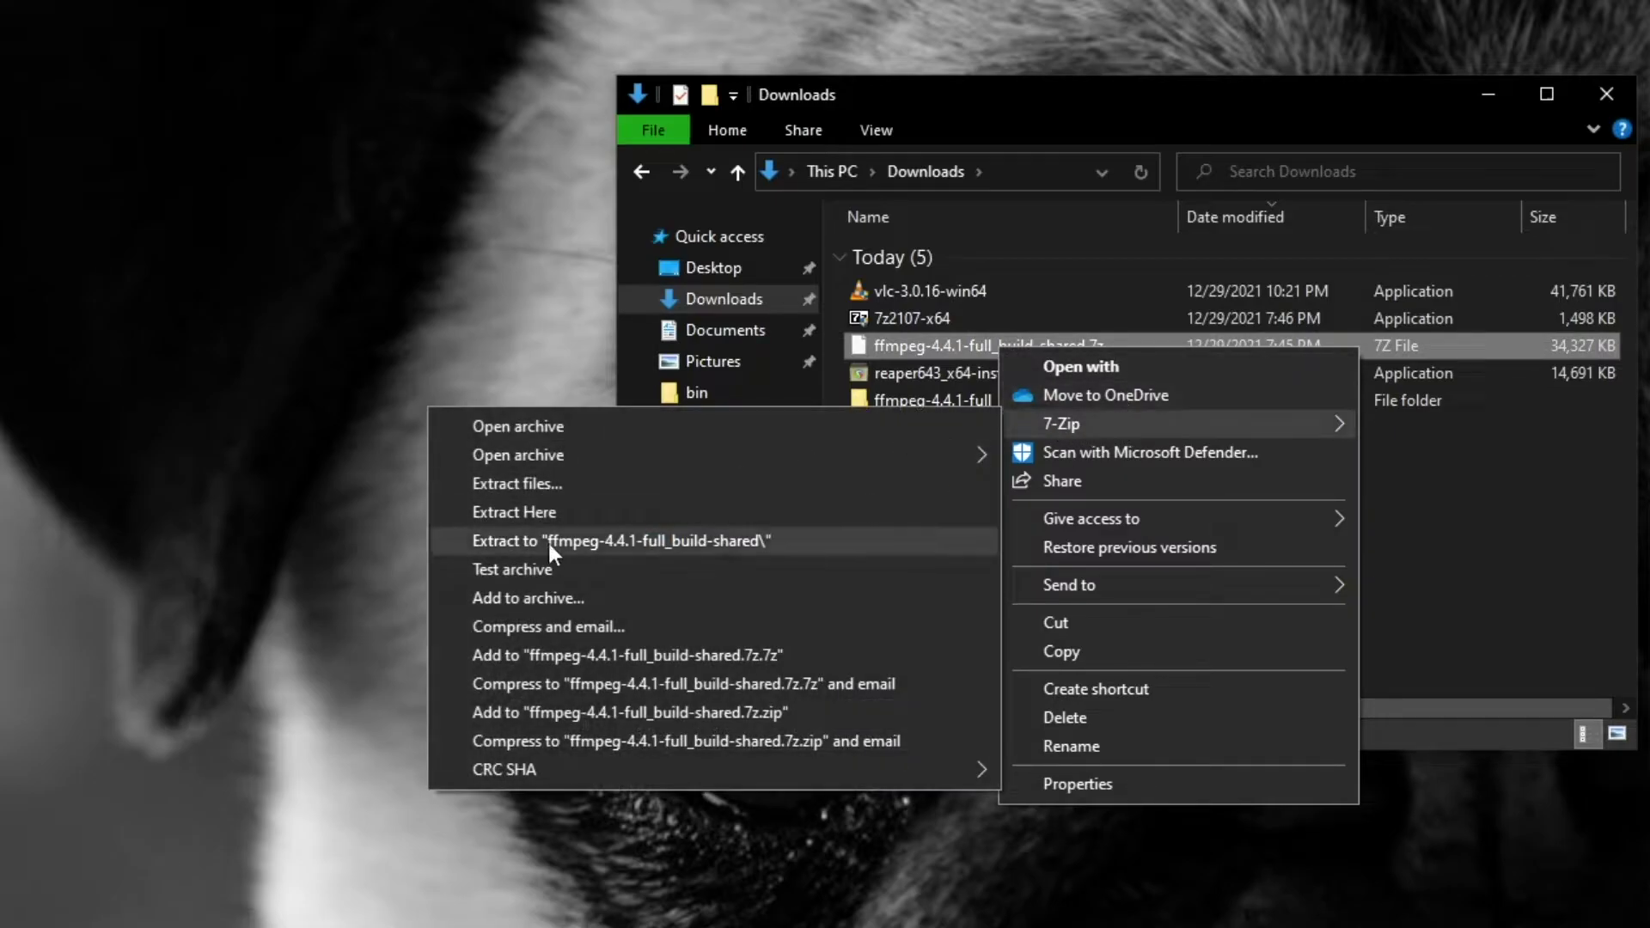
- Extract ffmpeg-4.4.1-full_build-shared.7z into its own folder and select all 11 files in bin
{"action": "left_click", "coordinate": [618, 541]}
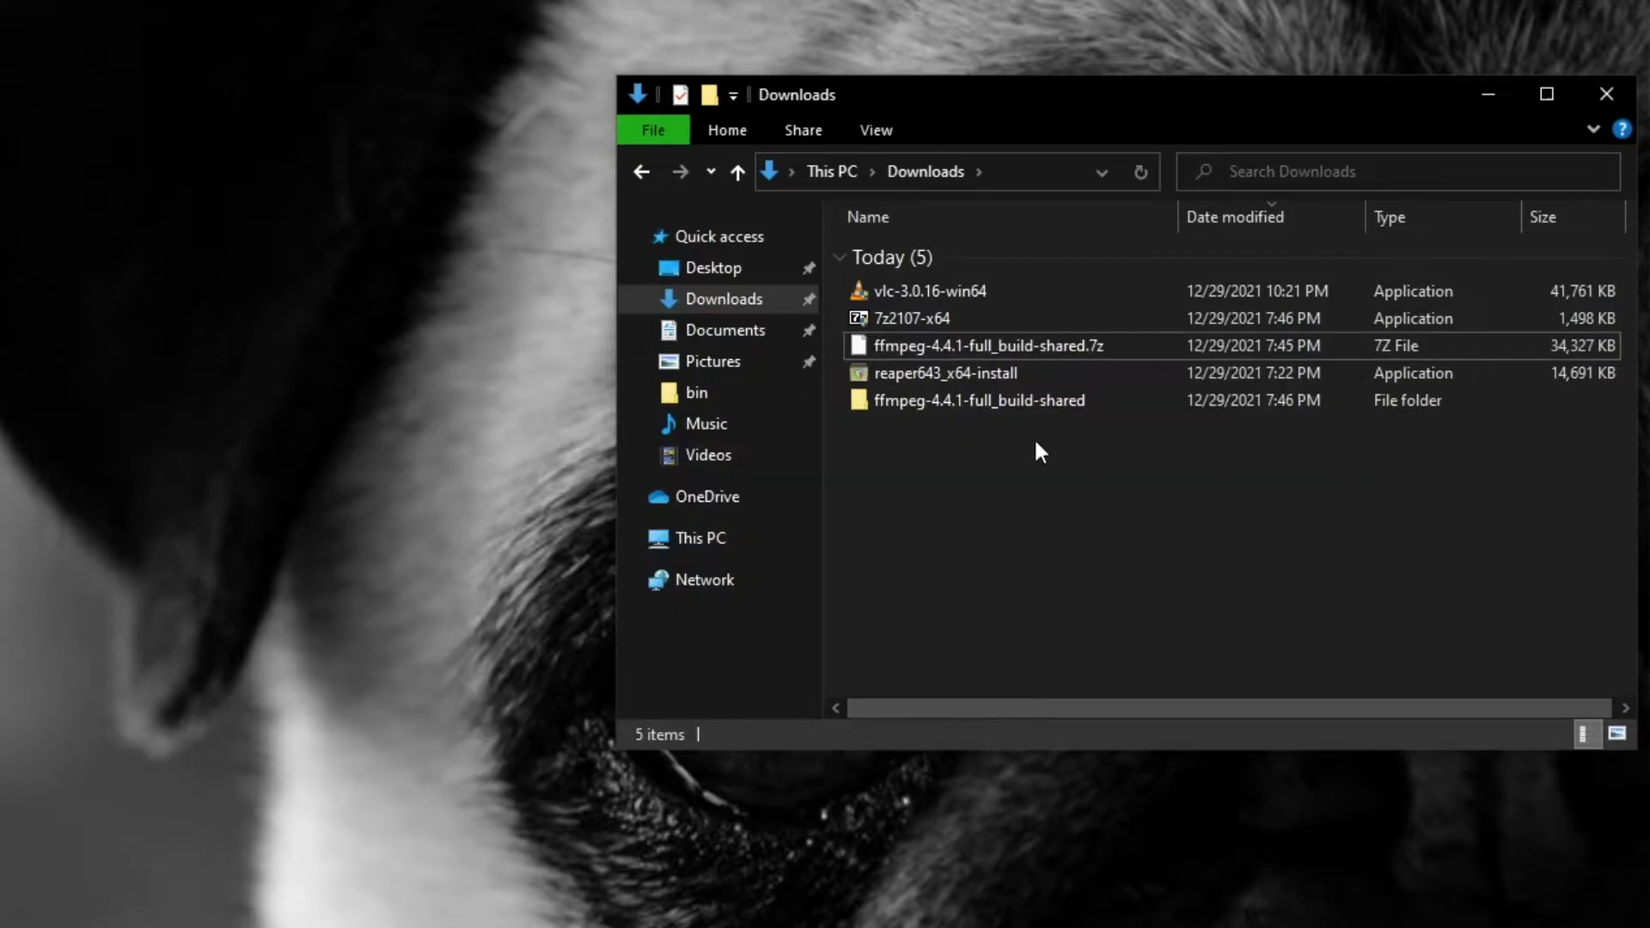
{"action": "double_click", "coordinate": [957, 401]}
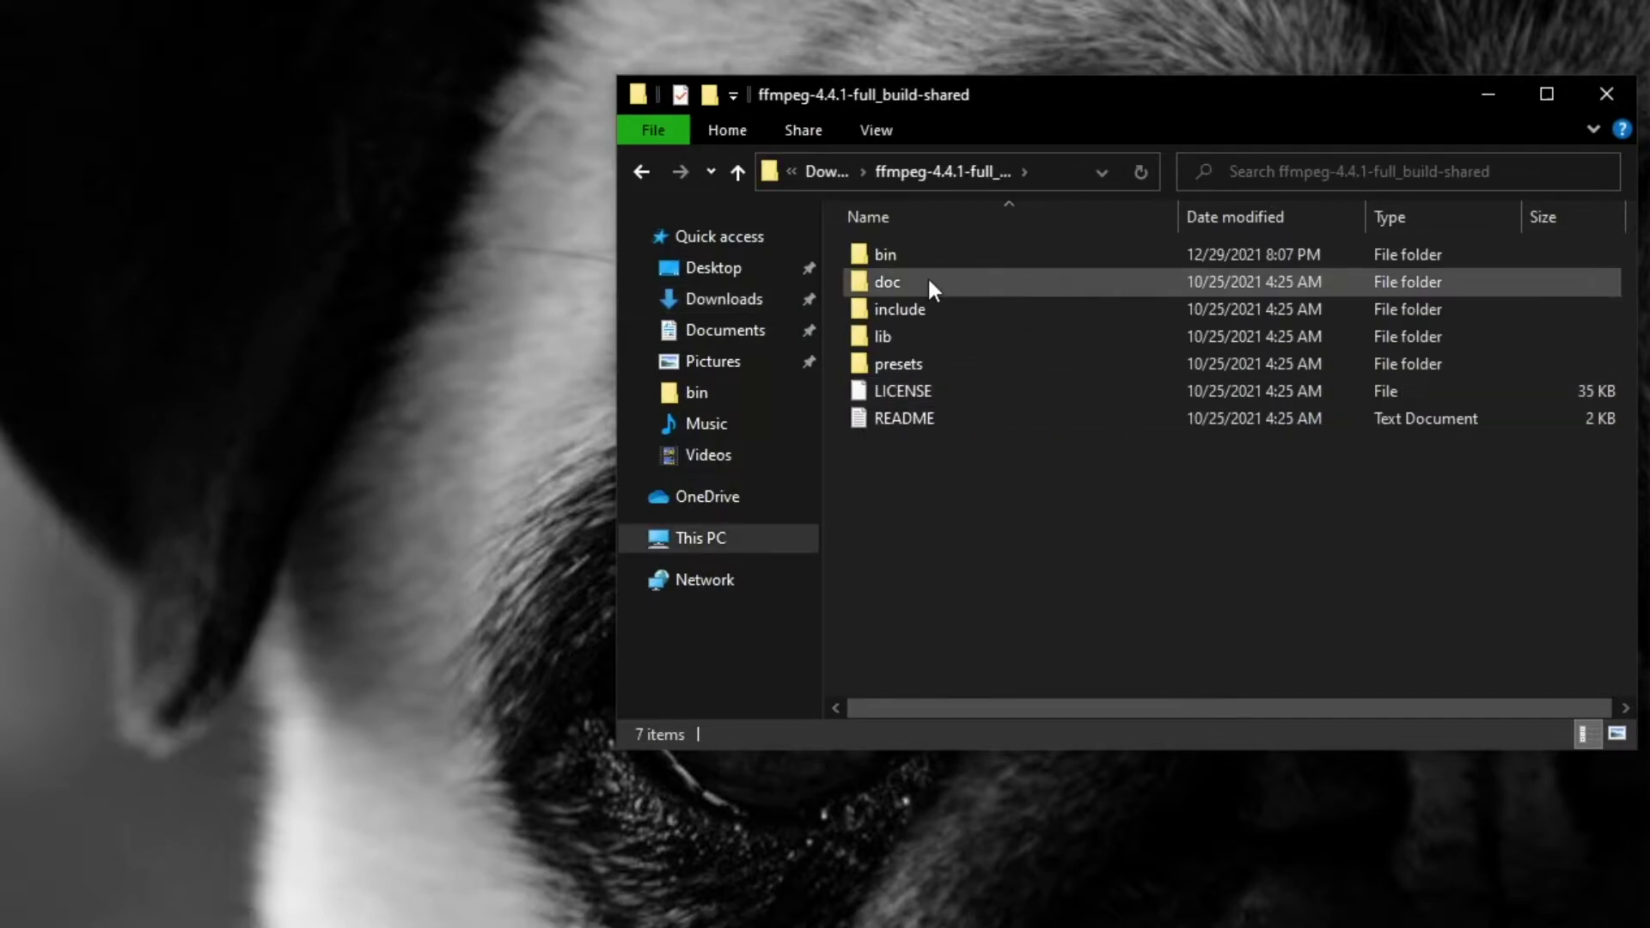
{"action": "double_click", "coordinate": [935, 264]}
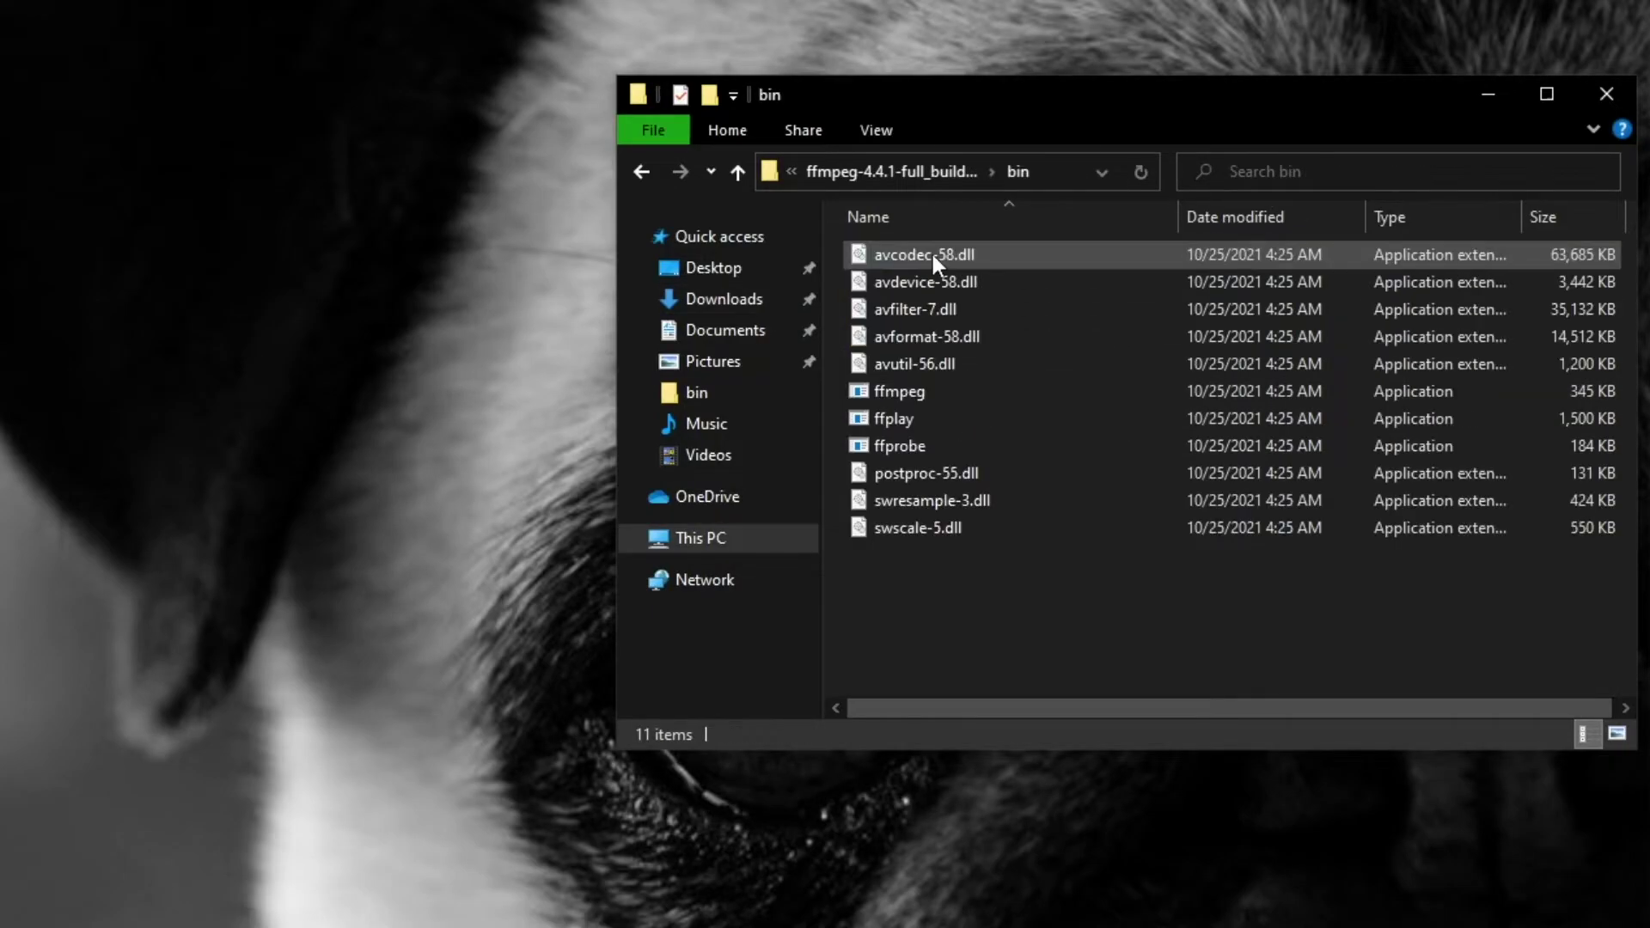
{"action": "left_click_drag", "start_coordinate": [1029, 601], "coordinate": [909, 254]}
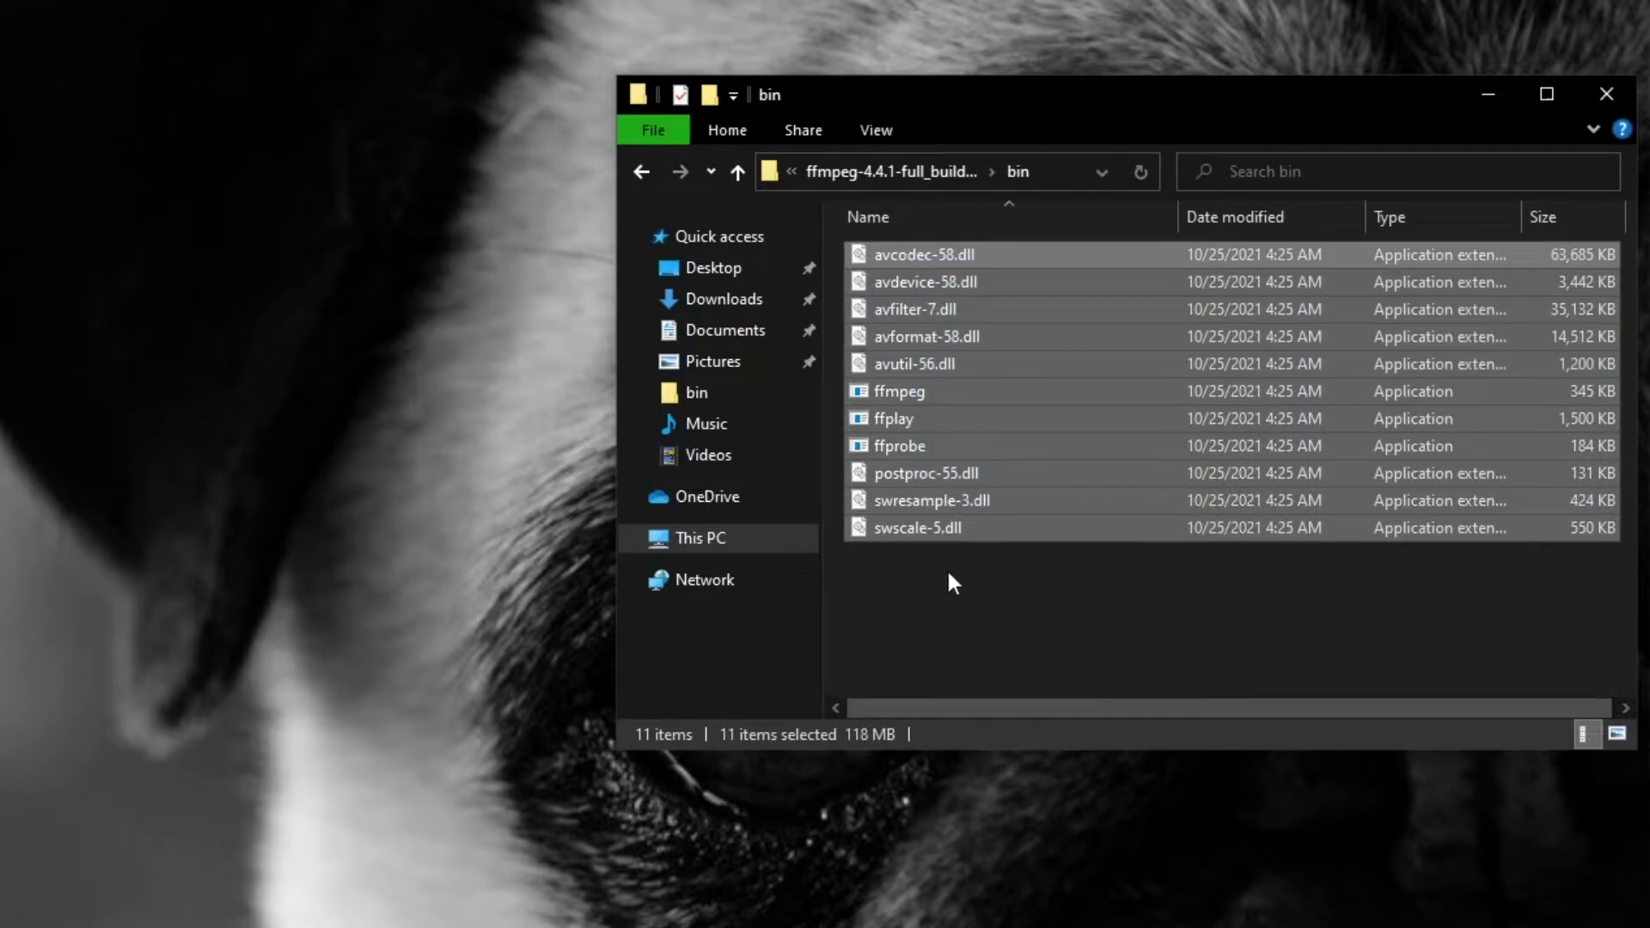
{"action": "left_click", "coordinate": [954, 596]}
{"action": "key", "text": "ctrl+a"}
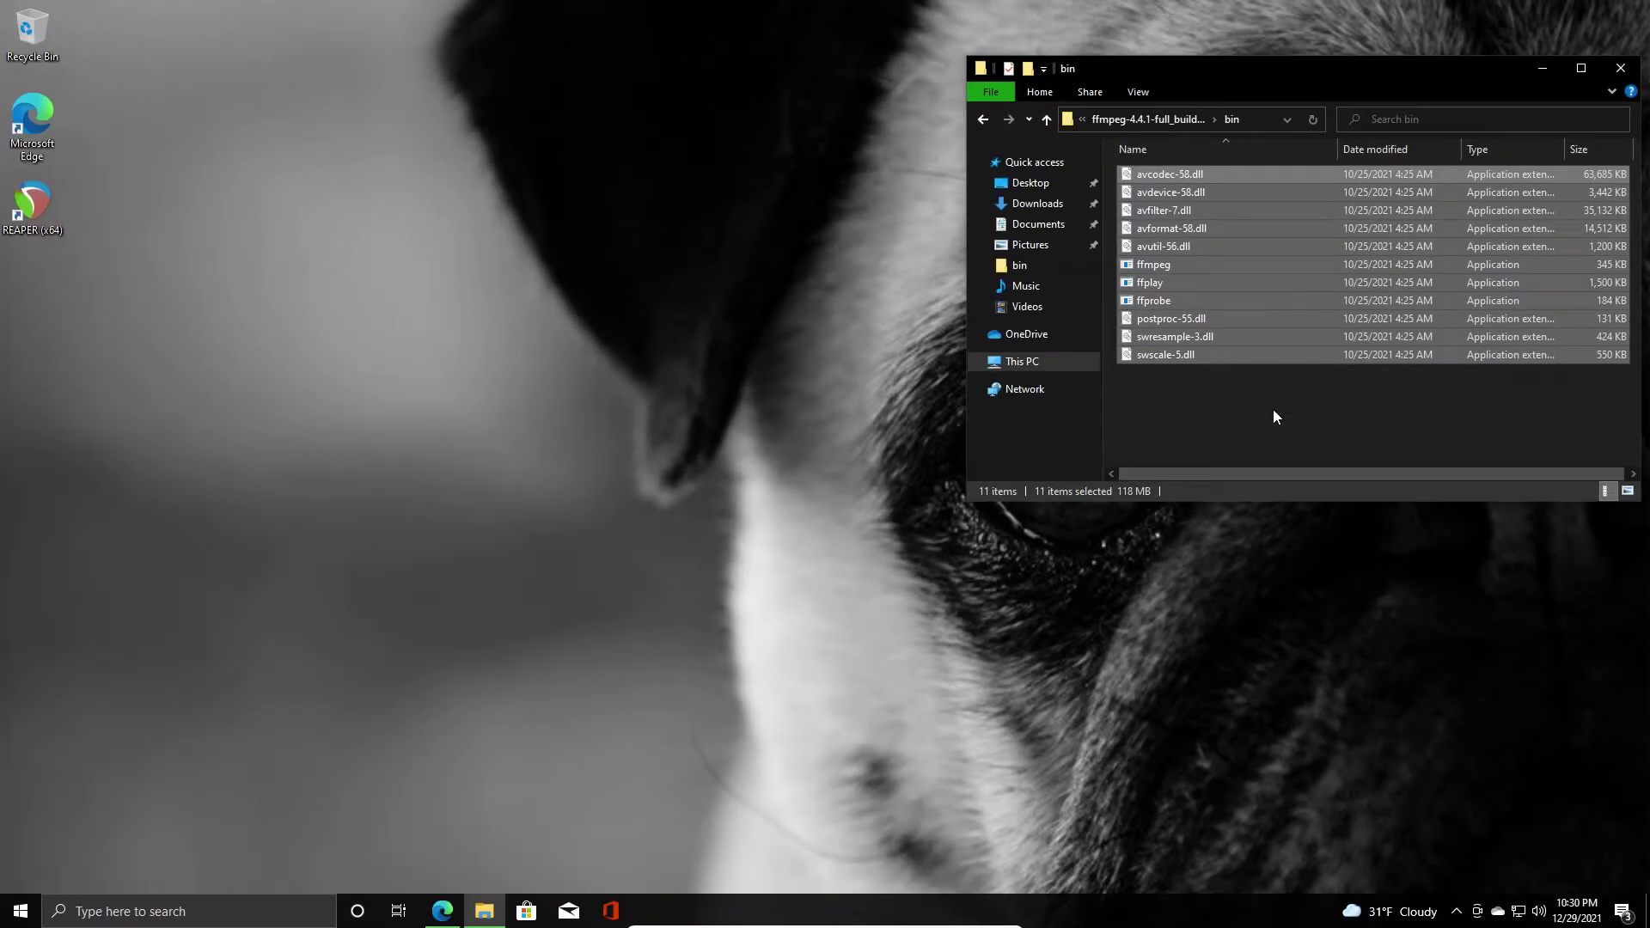
- Relaunch REAPER and use Options > Show REAPER resource path to open Roaming\REAPER in Explorer
{"action": "left_click", "coordinate": [1274, 416]}
{"action": "double_click", "coordinate": [29, 225]}
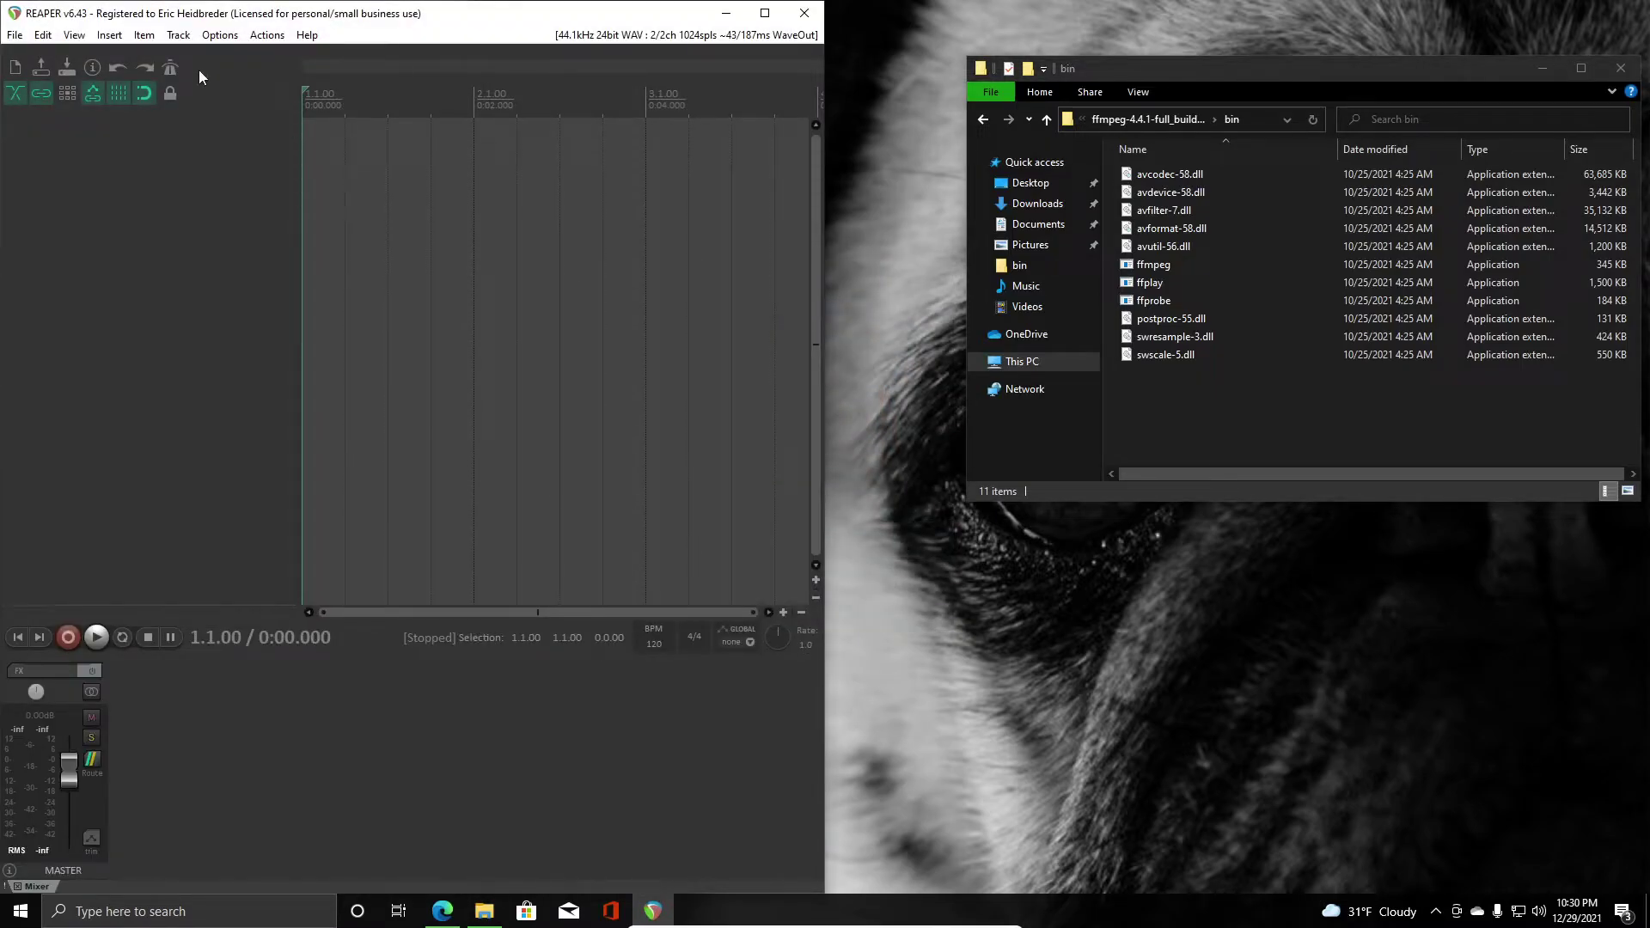
{"action": "left_click", "coordinate": [219, 34]}
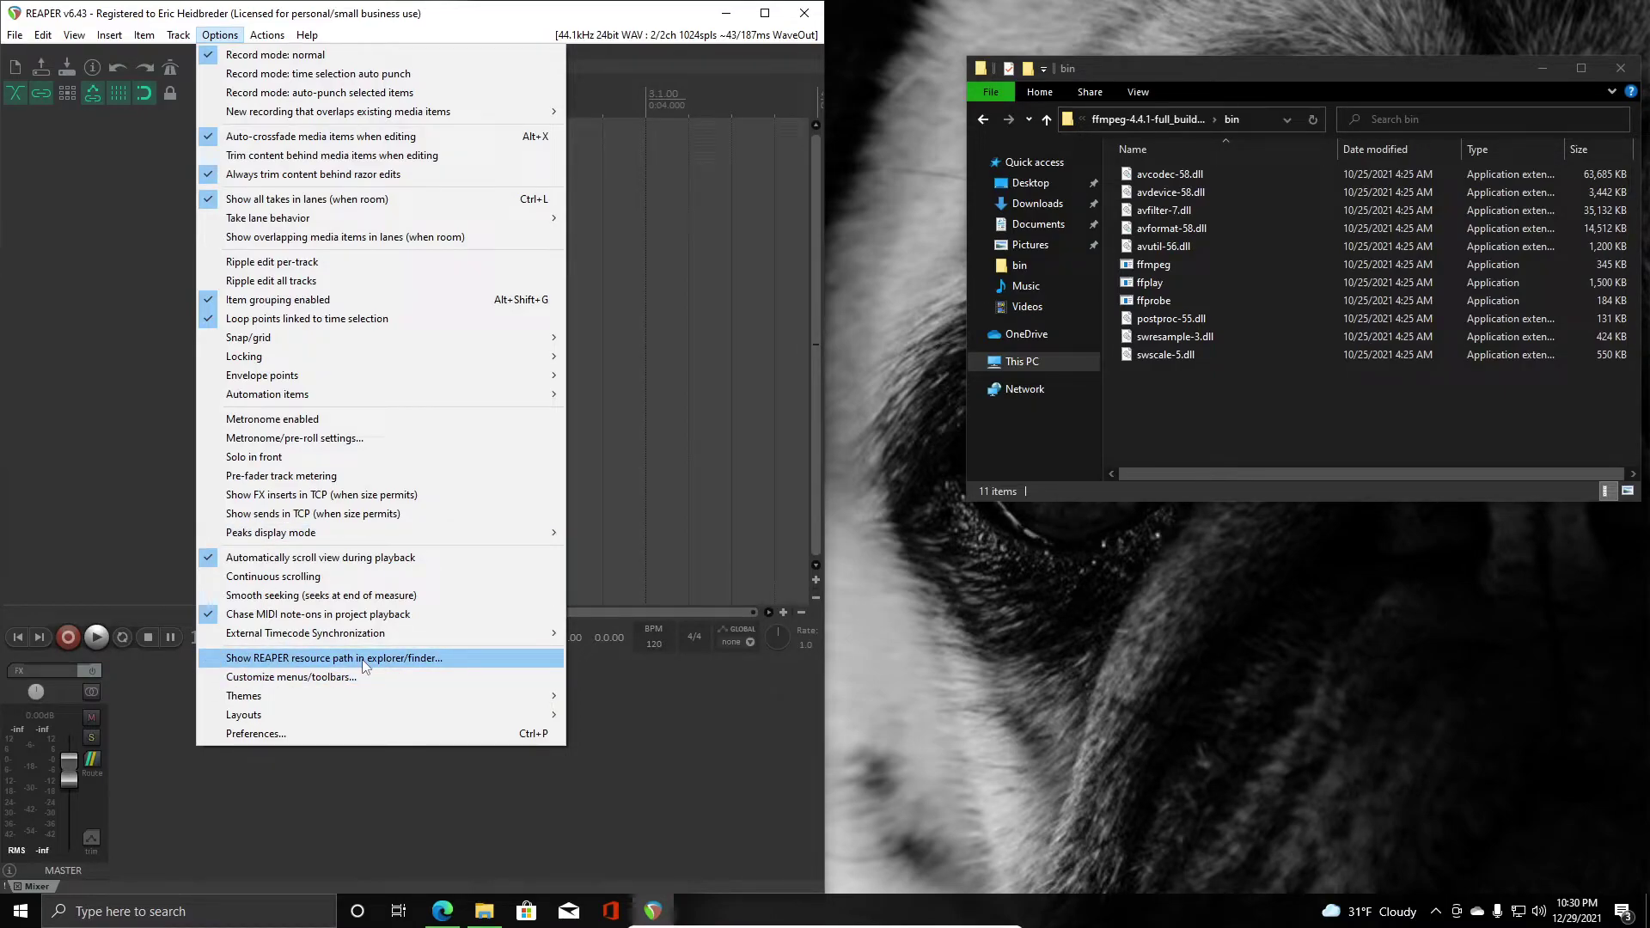
{"action": "left_click", "coordinate": [362, 658]}
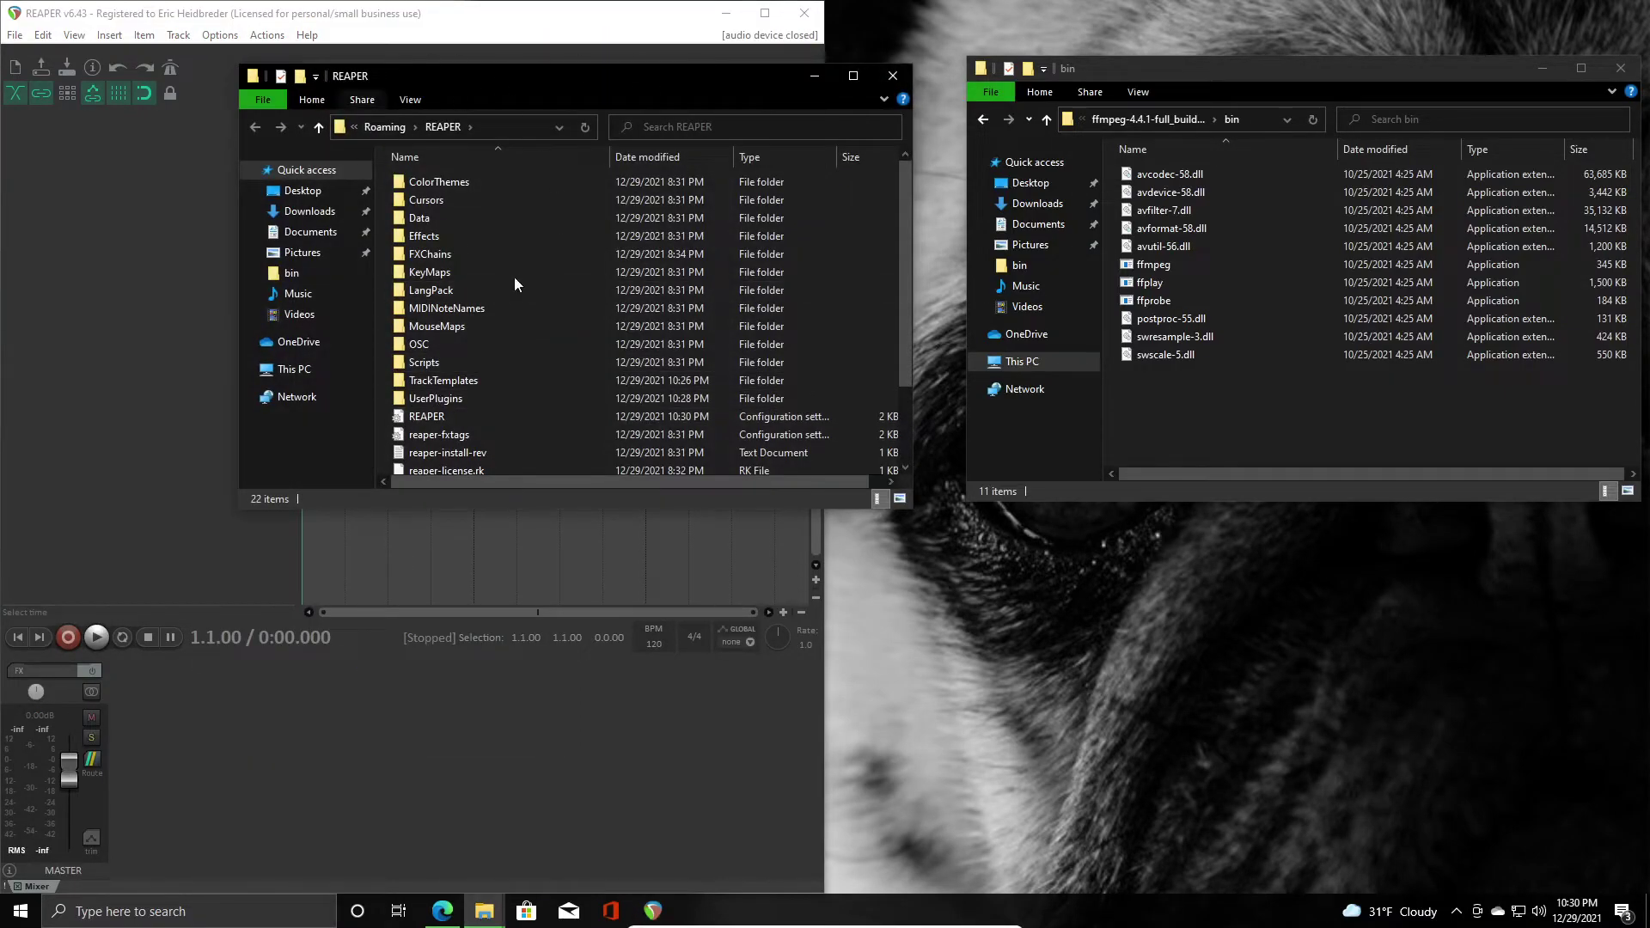
- Paste the 11 copied FFmpeg files into REAPER's UserPlugins folder
{"action": "left_click", "coordinate": [499, 128]}
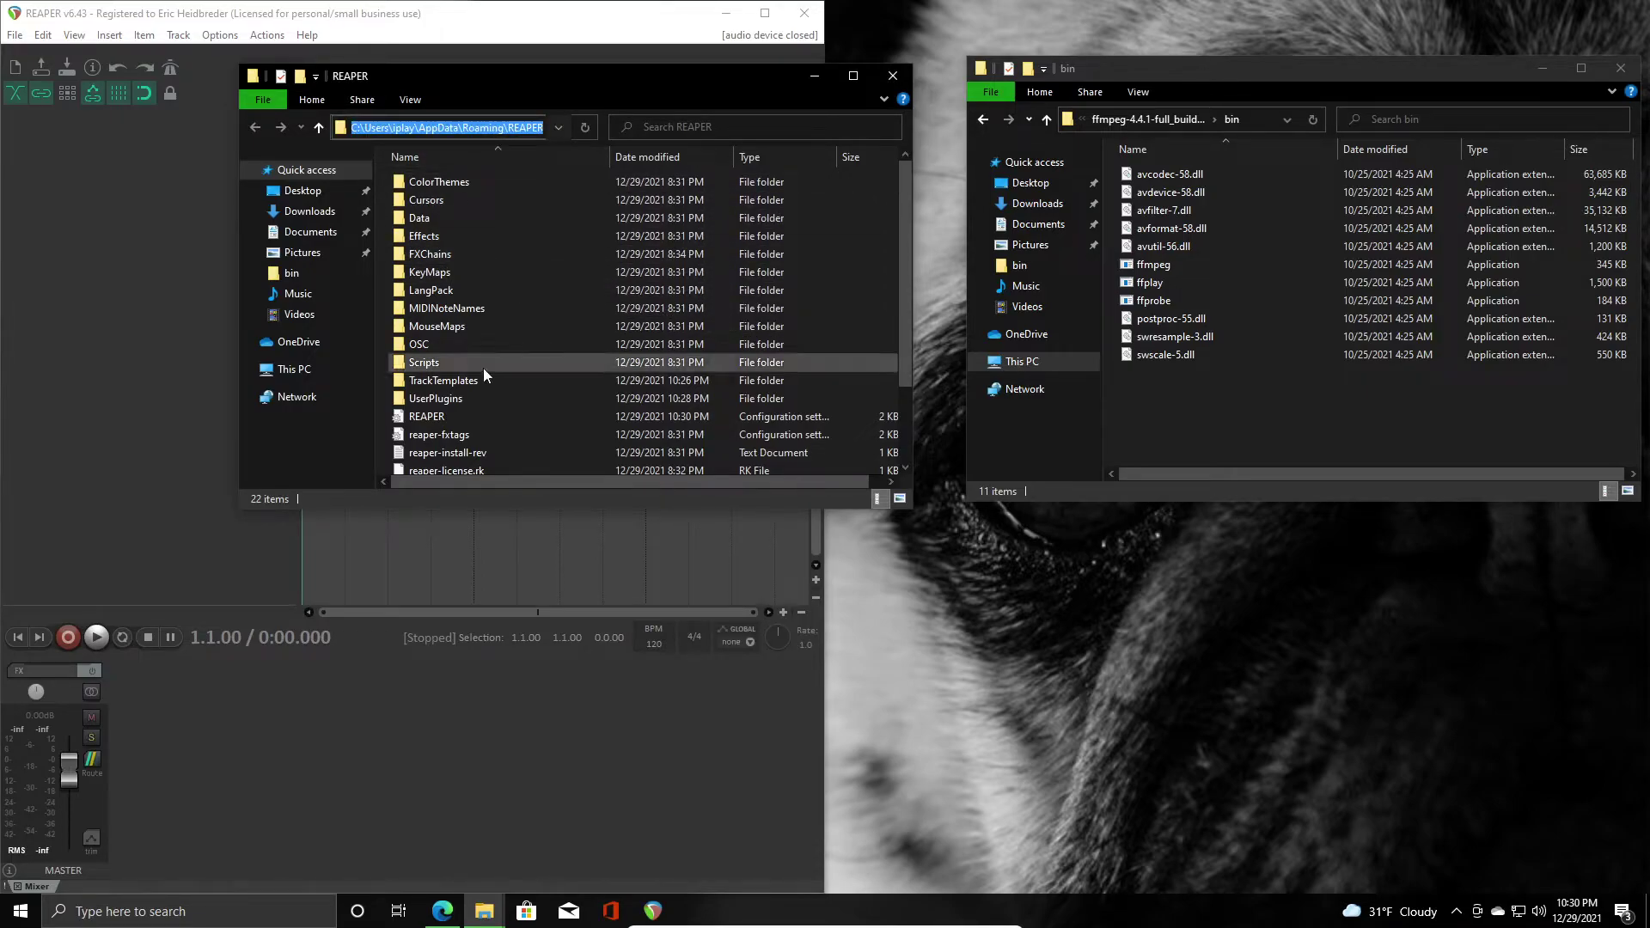
{"action": "double_click", "coordinate": [434, 398]}
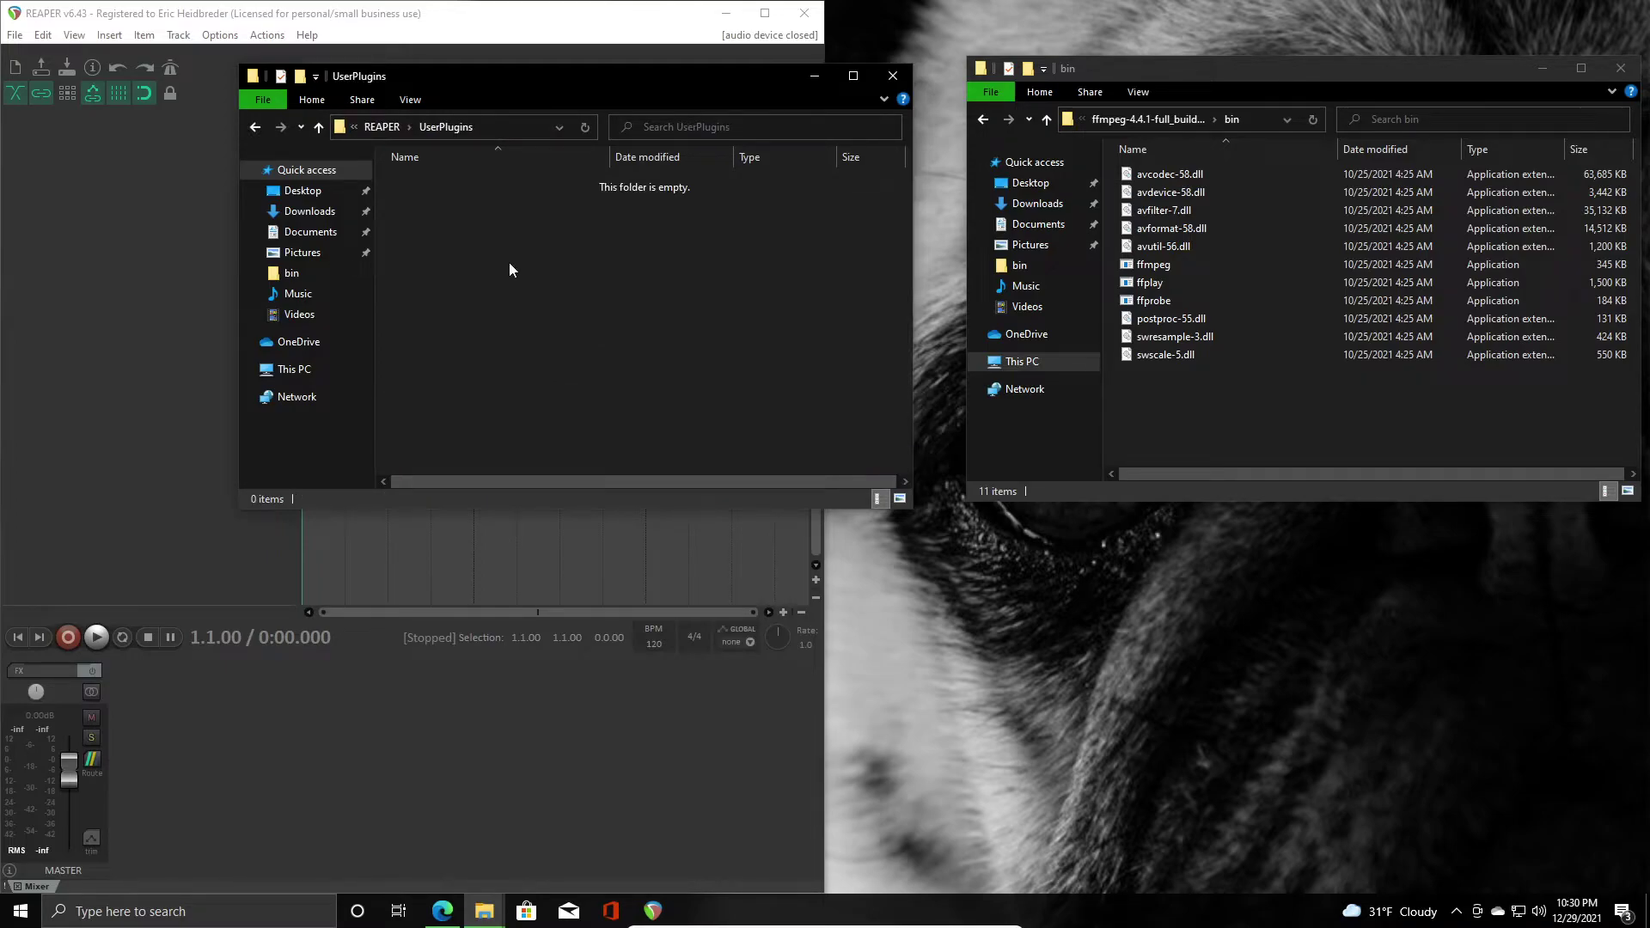
{"action": "key", "text": "ctrl+v"}
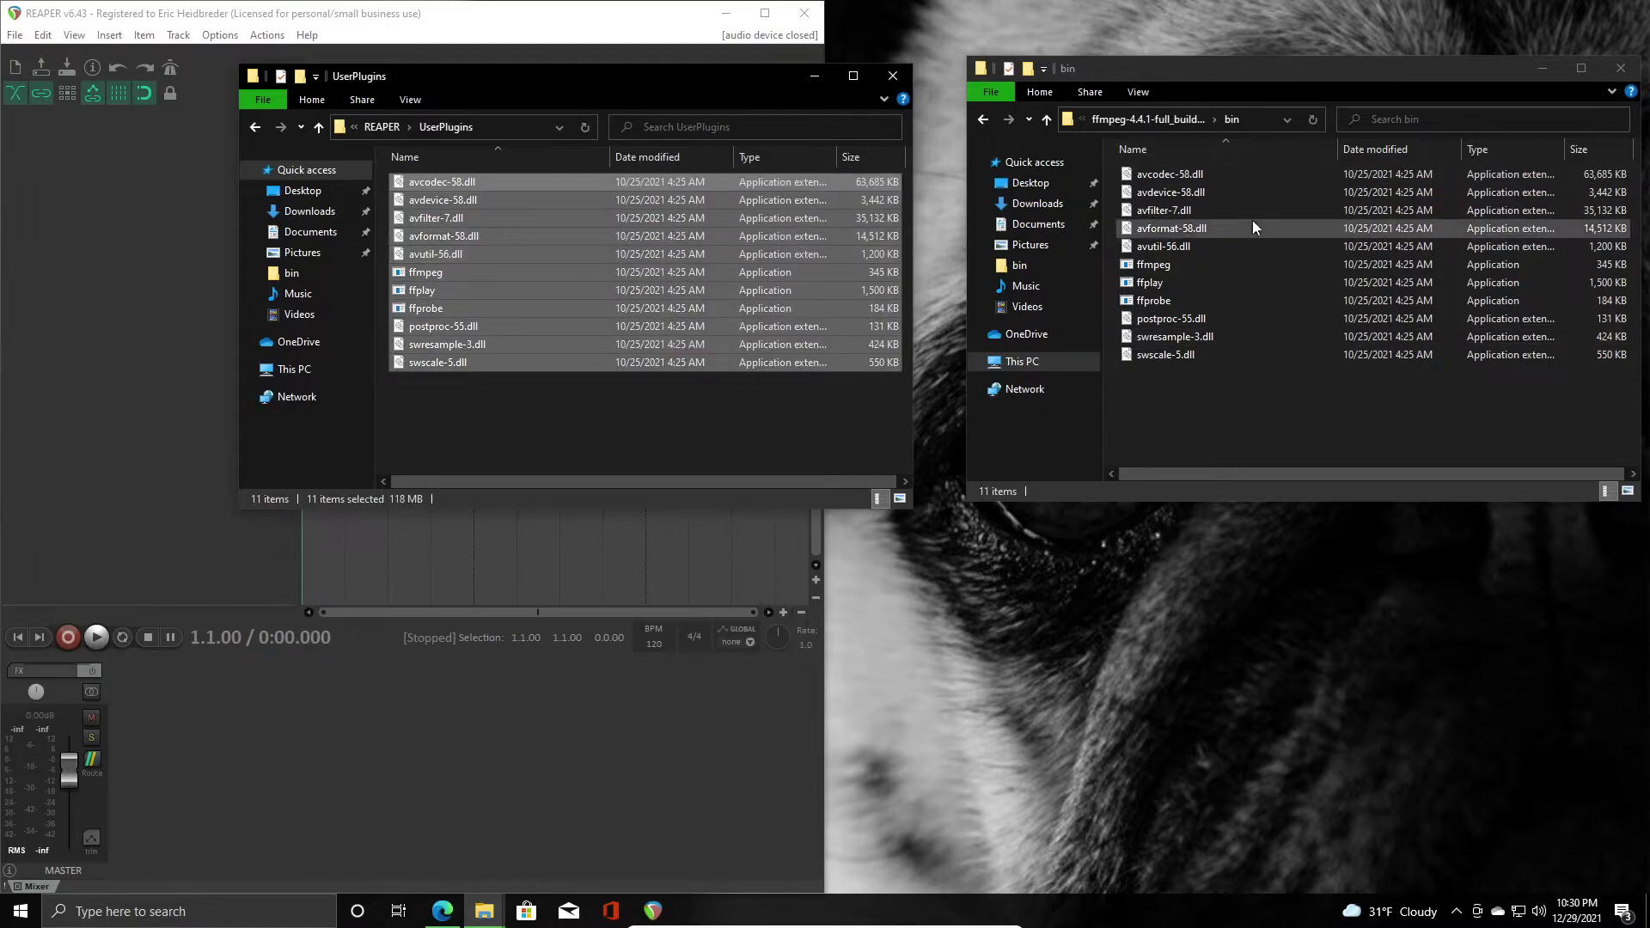
{"action": "left_click", "coordinate": [567, 410]}
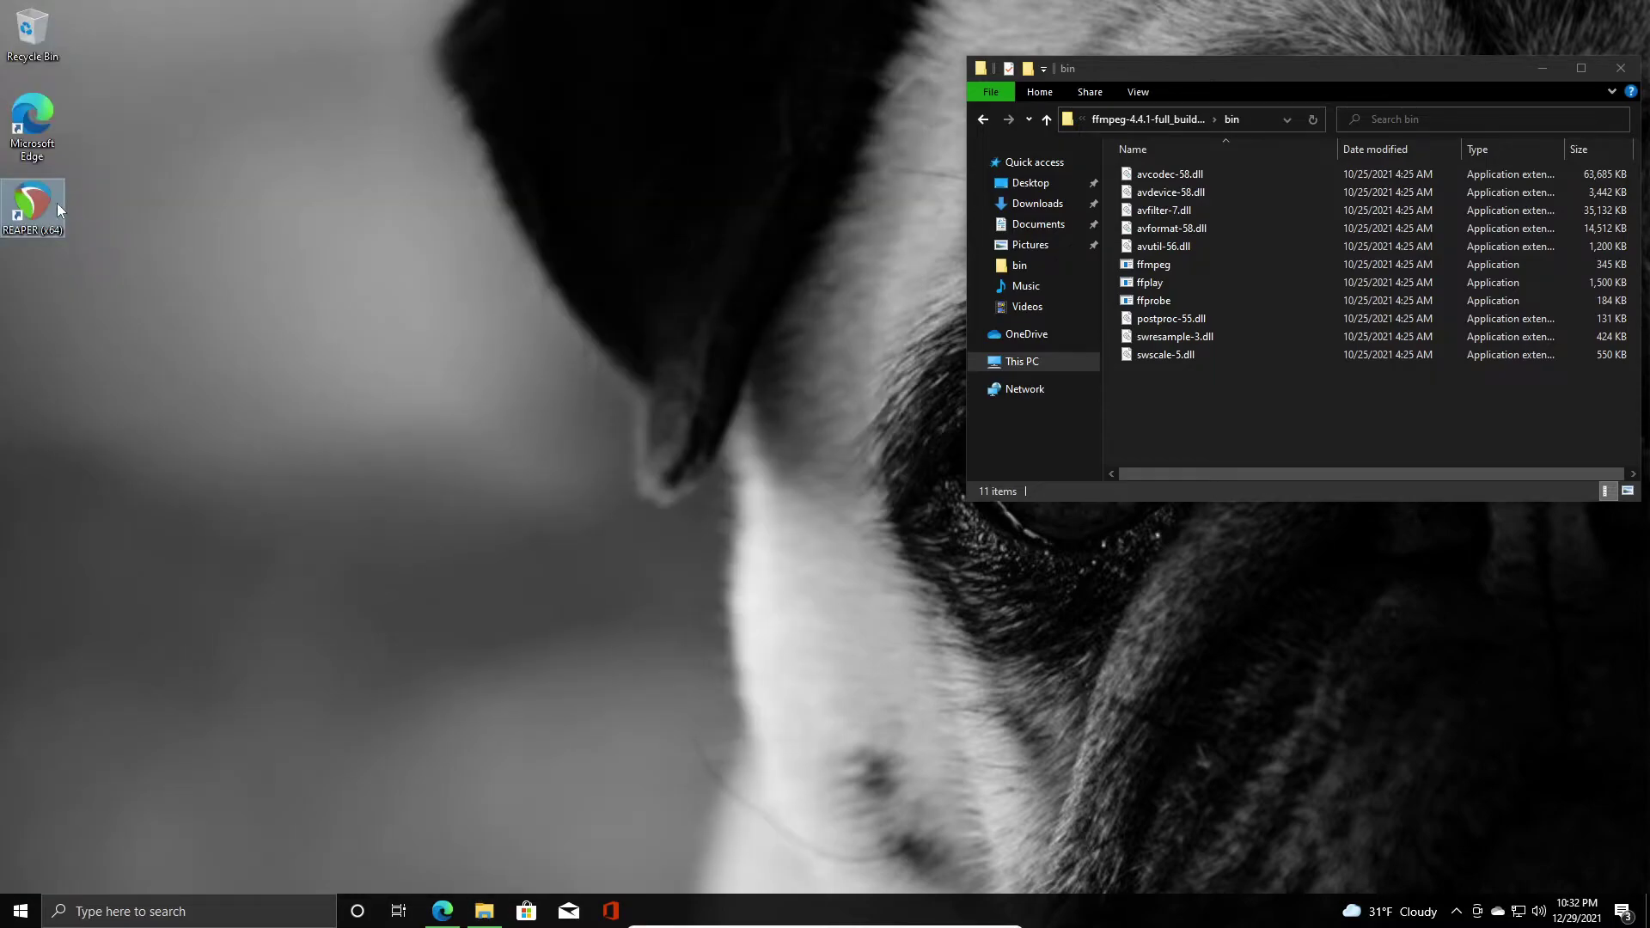
- Restart REAPER and open the Video/Import/Misc page of Preferences
{"action": "double_click", "coordinate": [43, 208]}
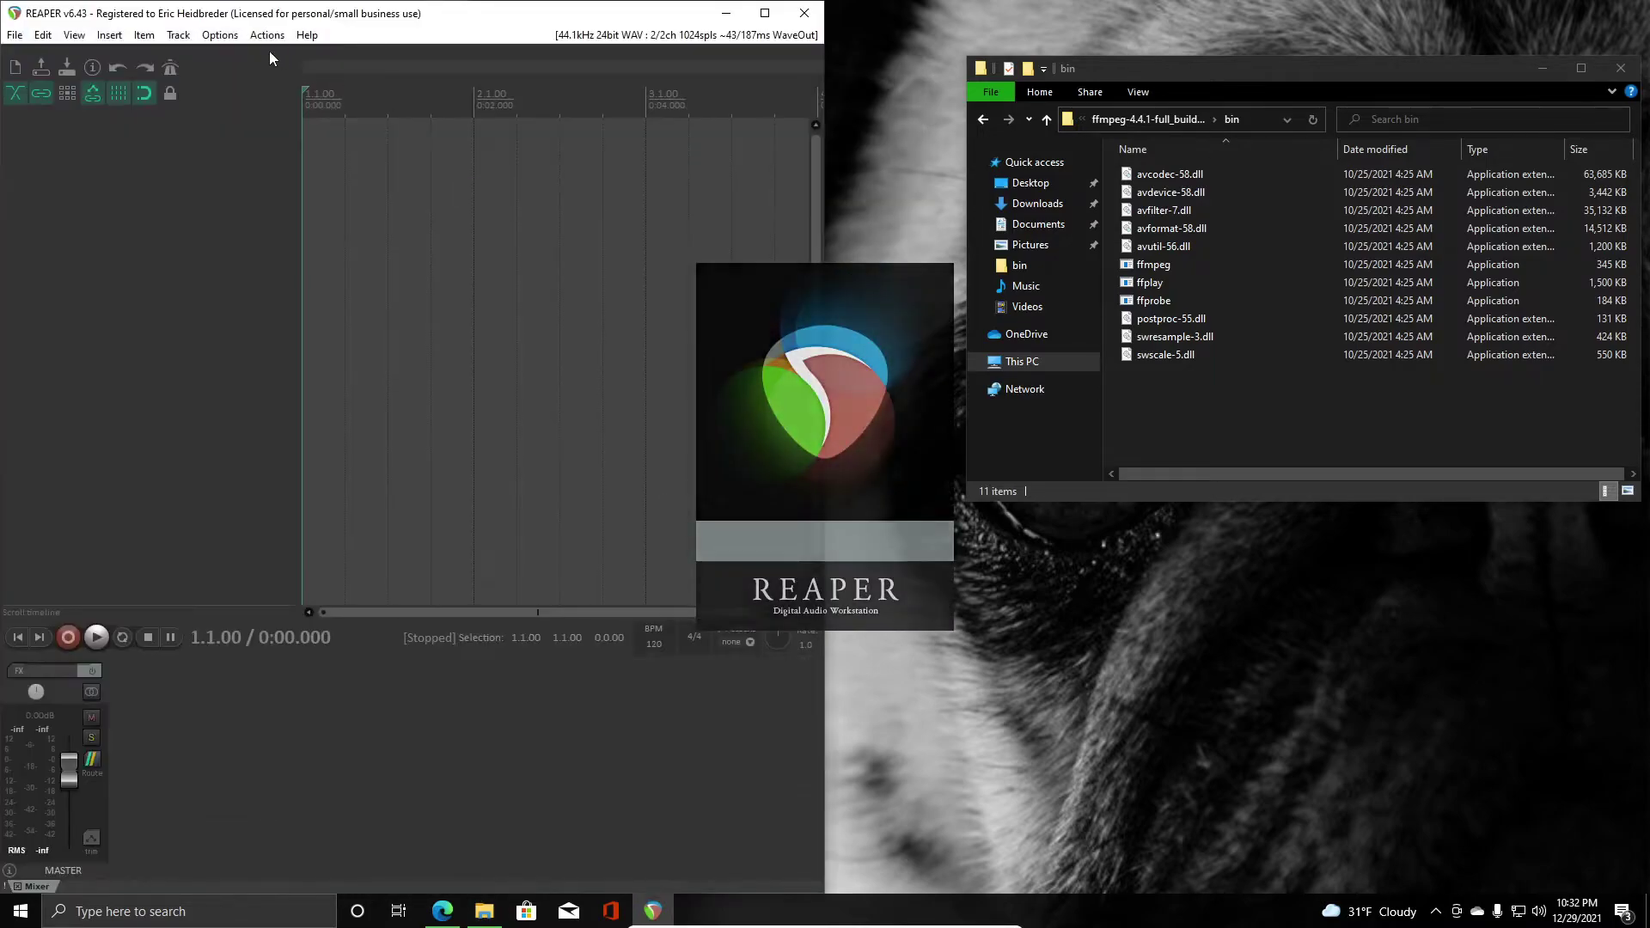
{"action": "left_click", "coordinate": [220, 36]}
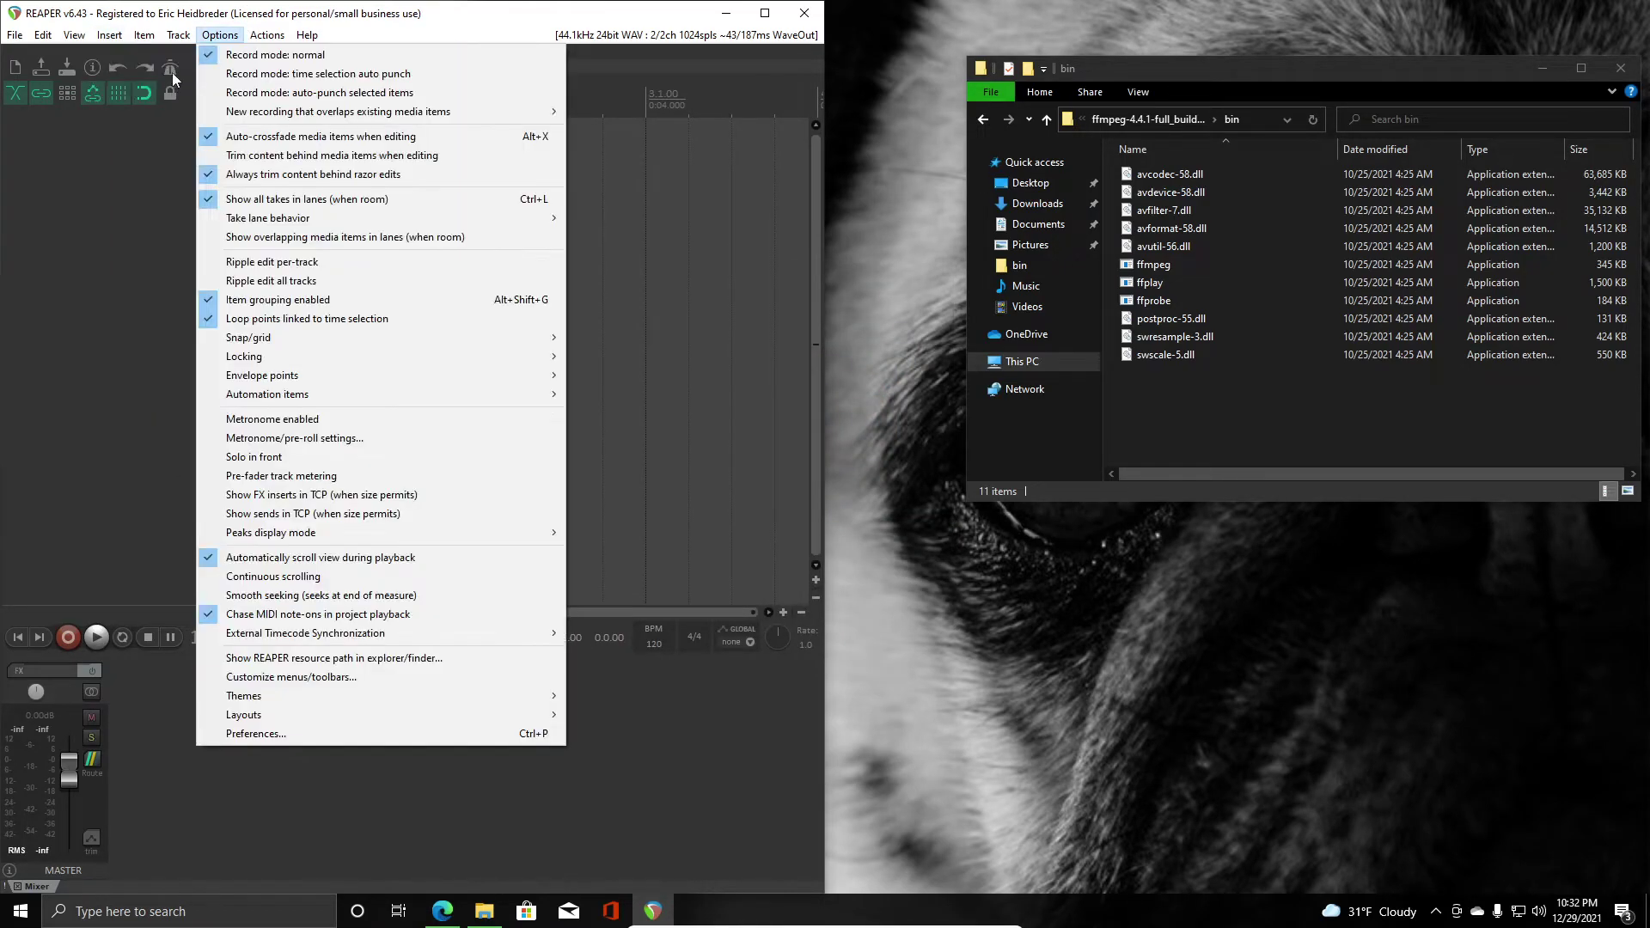
{"action": "left_click", "coordinate": [256, 733]}
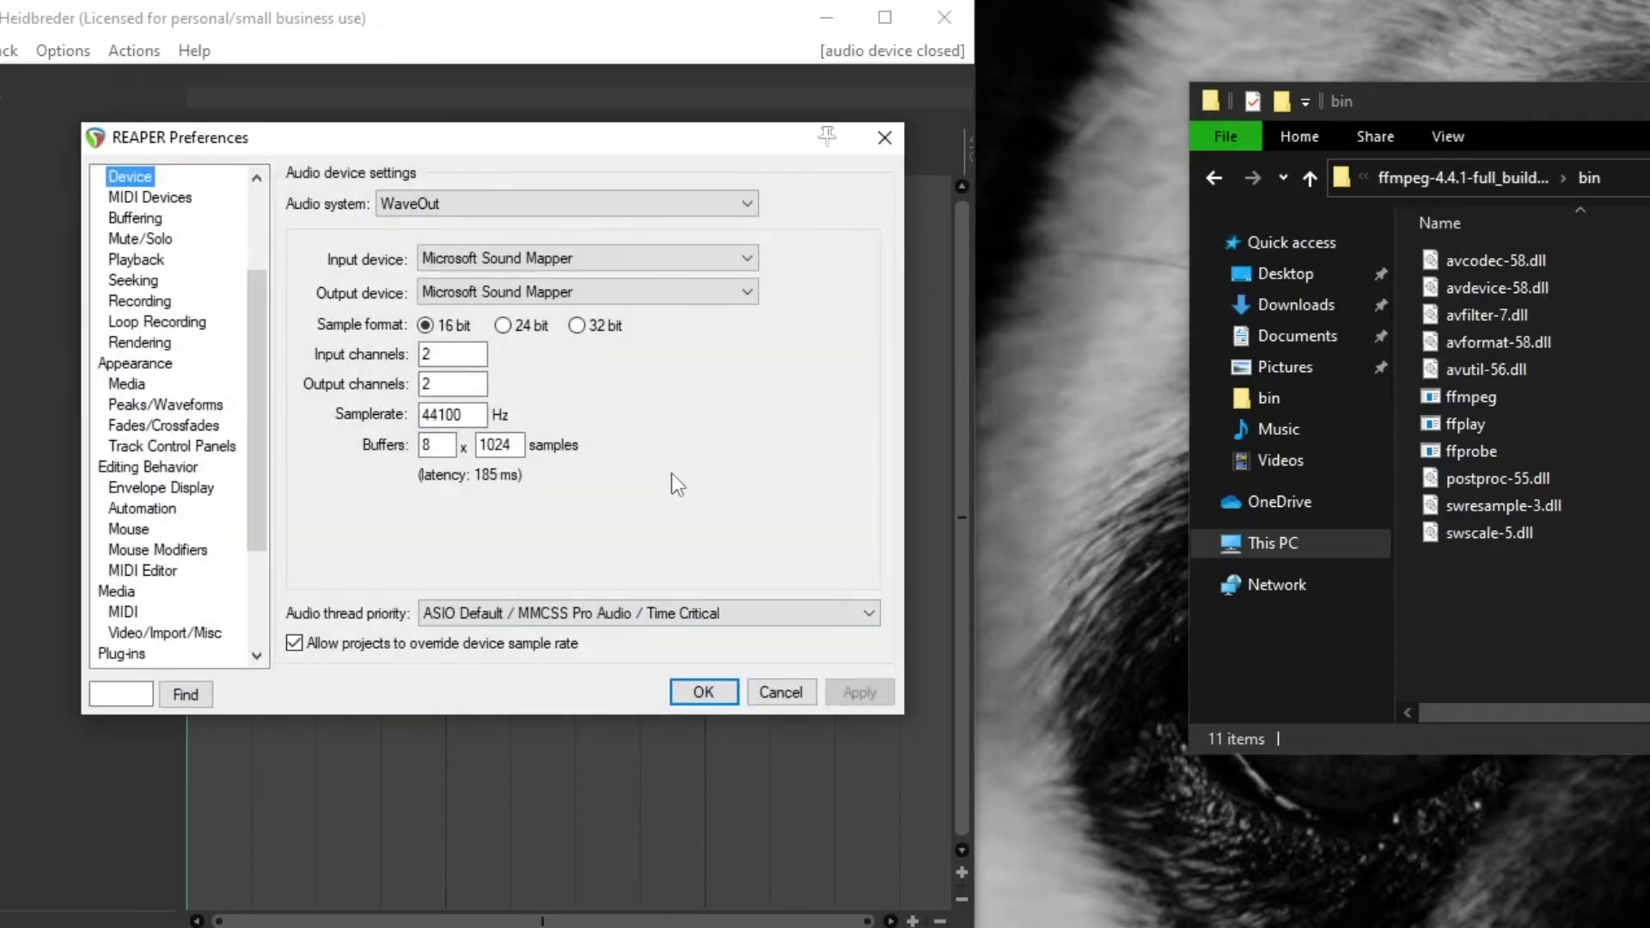
{"action": "scroll", "coordinate": [133, 486], "scroll_direction": "down", "scroll_amount": 3}
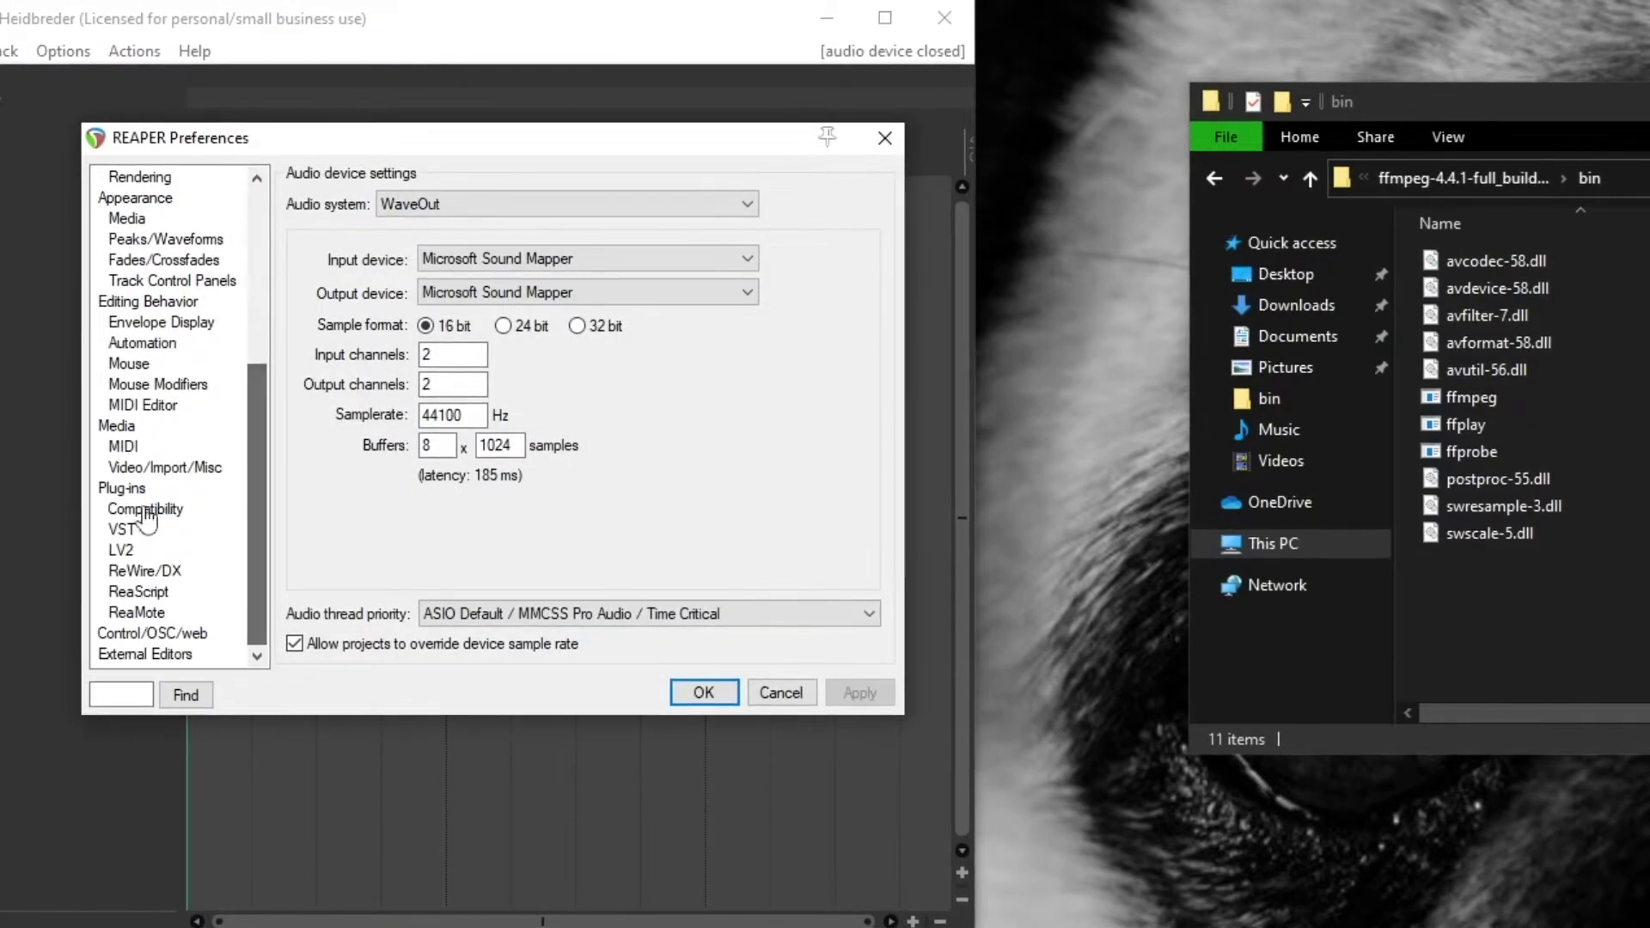
{"action": "left_click", "coordinate": [176, 471]}
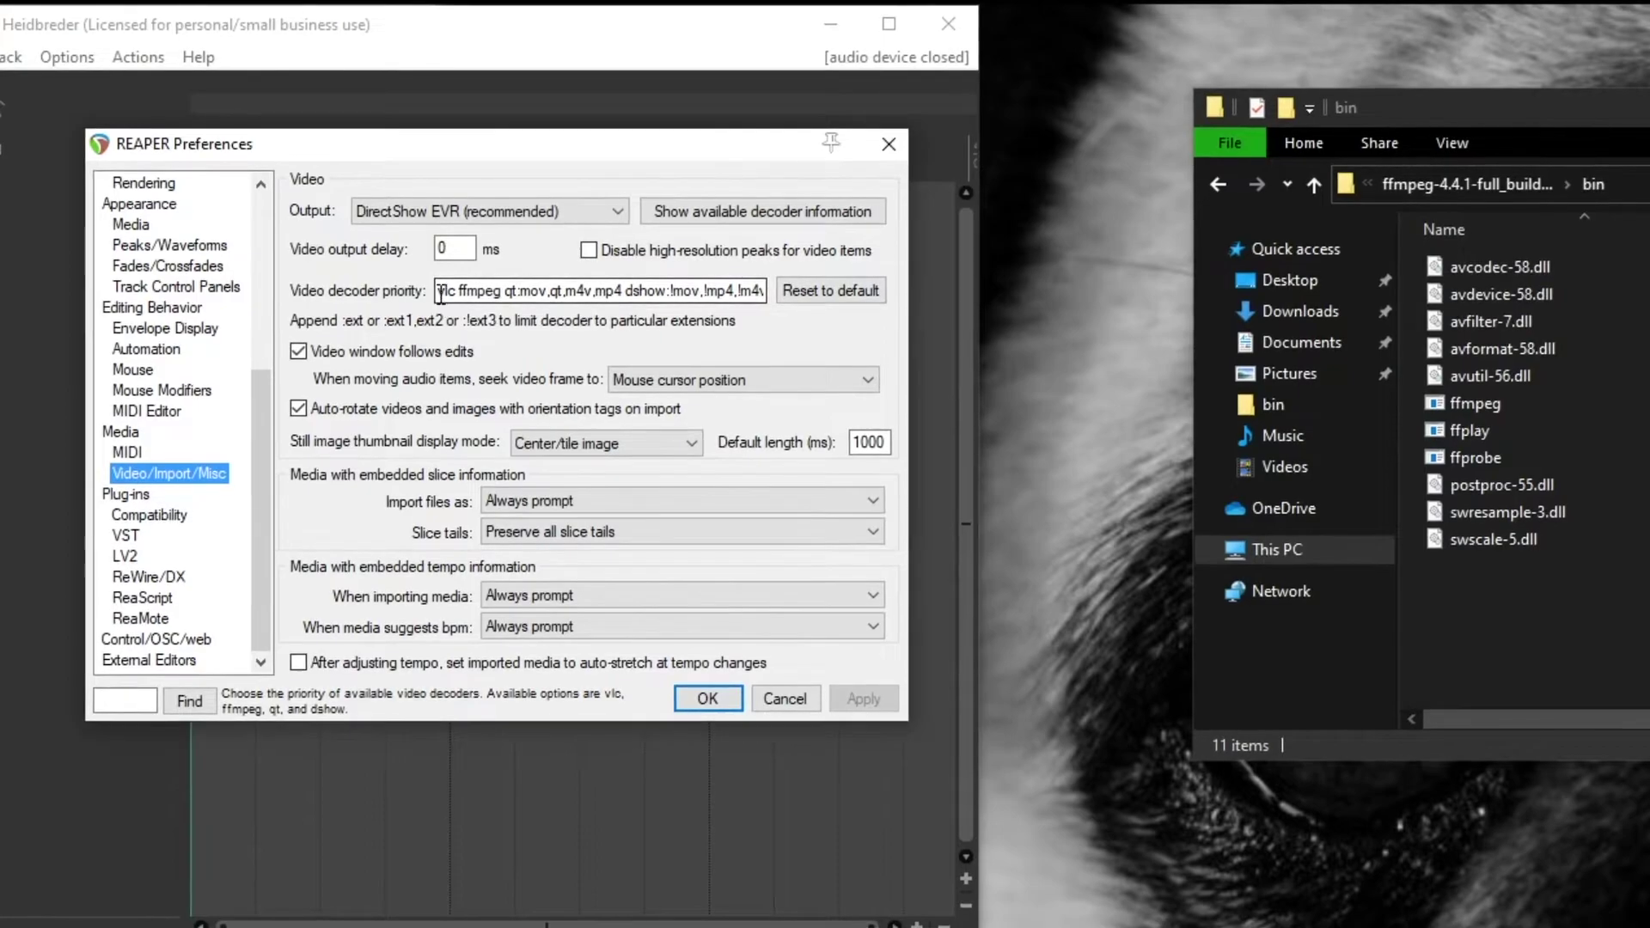
- Trim the video decoder priority down to just 'ffmpeg' and apply the change
{"action": "left_click_drag", "start_coordinate": [441, 295], "coordinate": [776, 300]}
{"action": "left_click", "coordinate": [546, 294]}
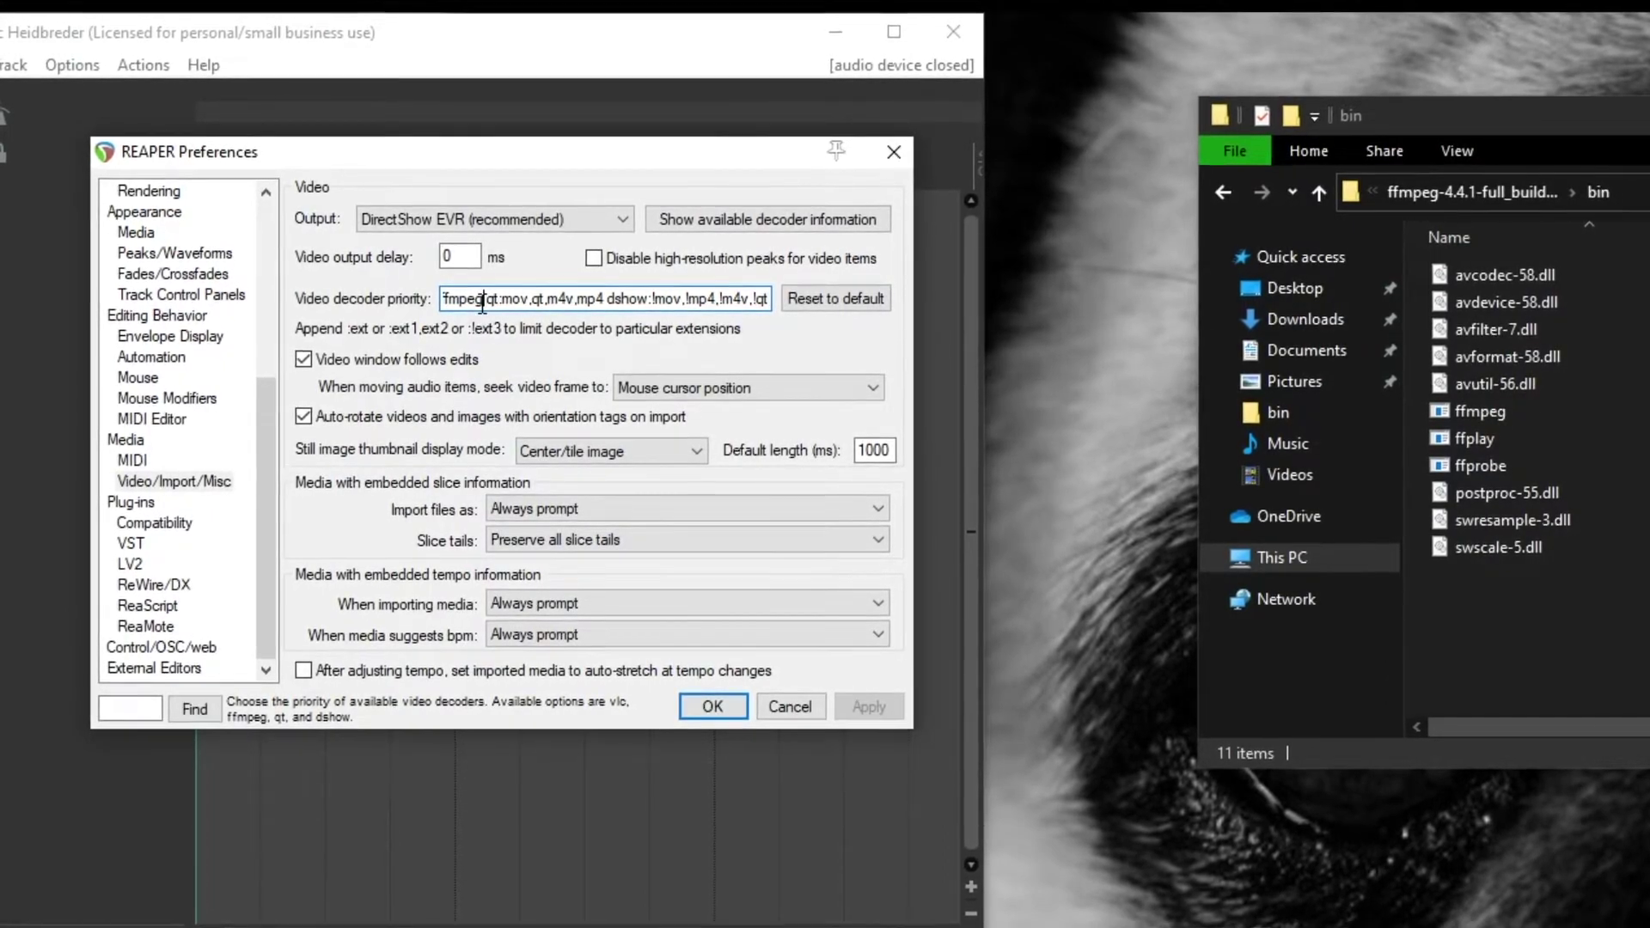
{"action": "left_click_drag", "start_coordinate": [483, 300], "coordinate": [806, 294]}
{"action": "key", "text": "Delete"}
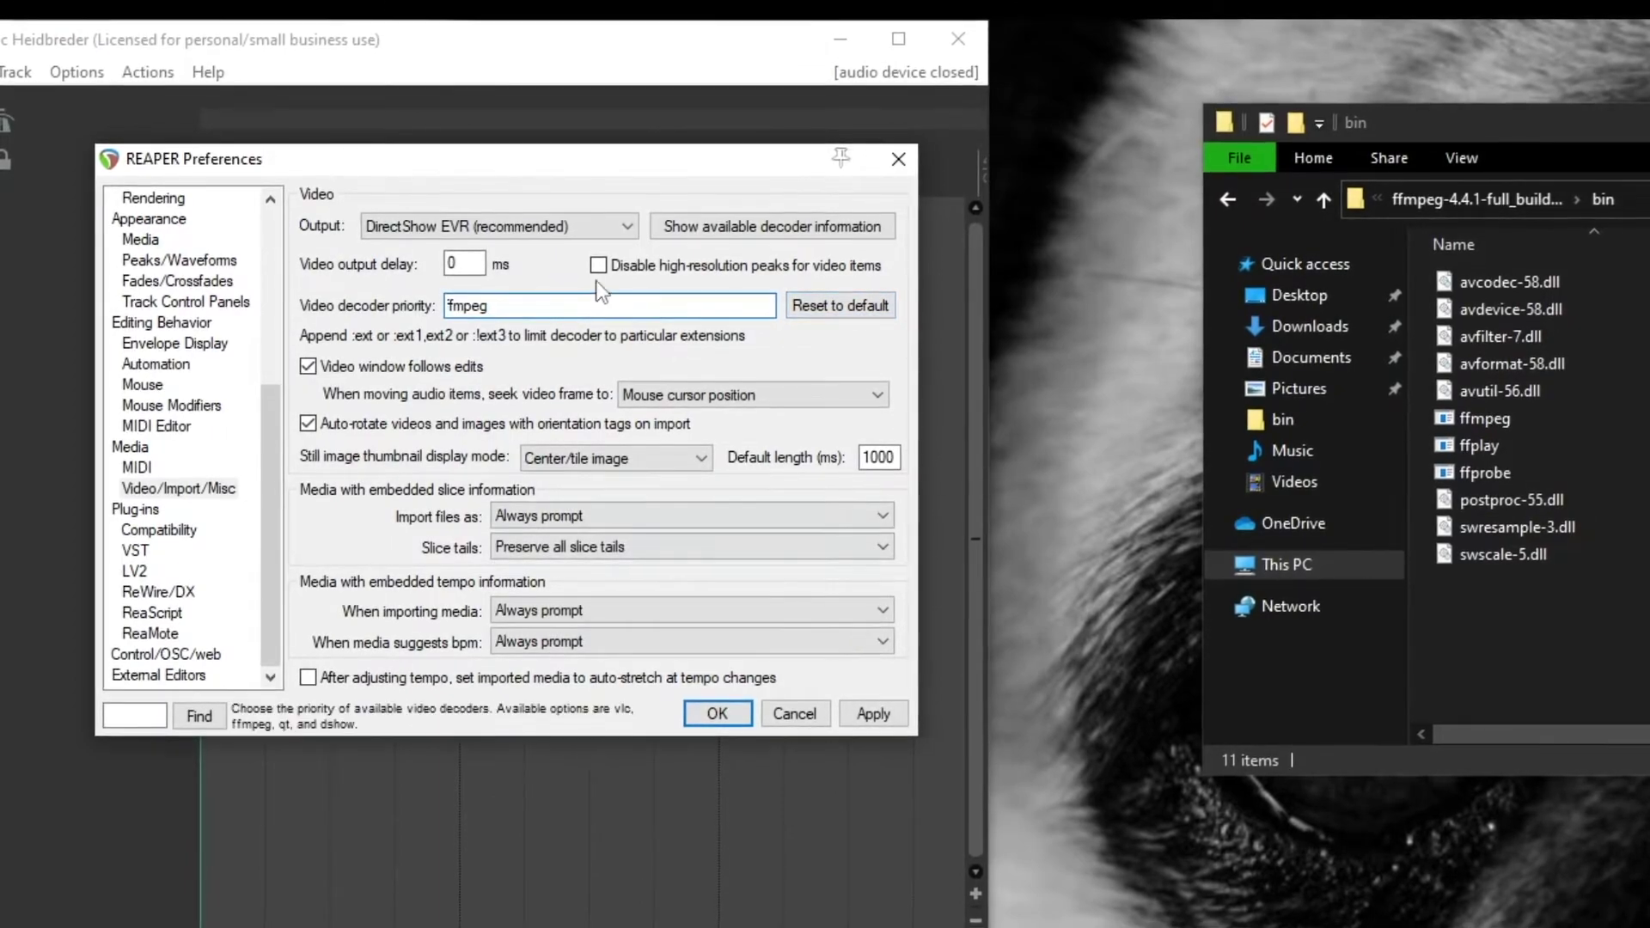
{"action": "left_click", "coordinate": [873, 713]}
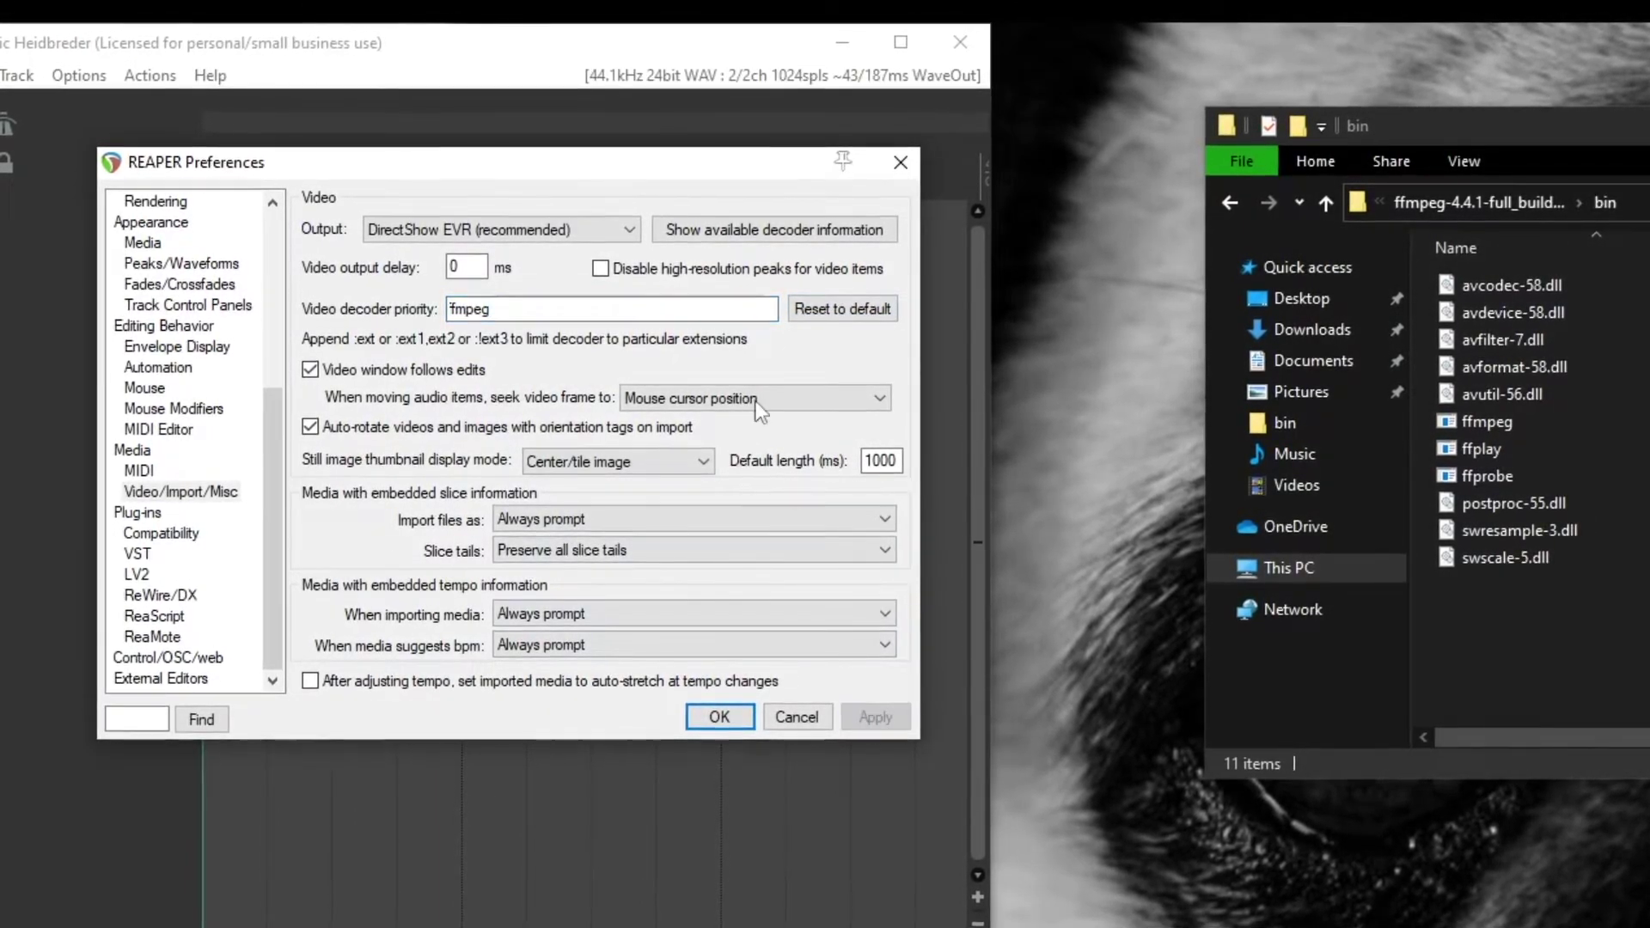
- Confirm the ffmpeg decoder loads avcodec-58.dll from UserPlugins, then close Preferences
{"action": "left_click", "coordinate": [708, 231]}
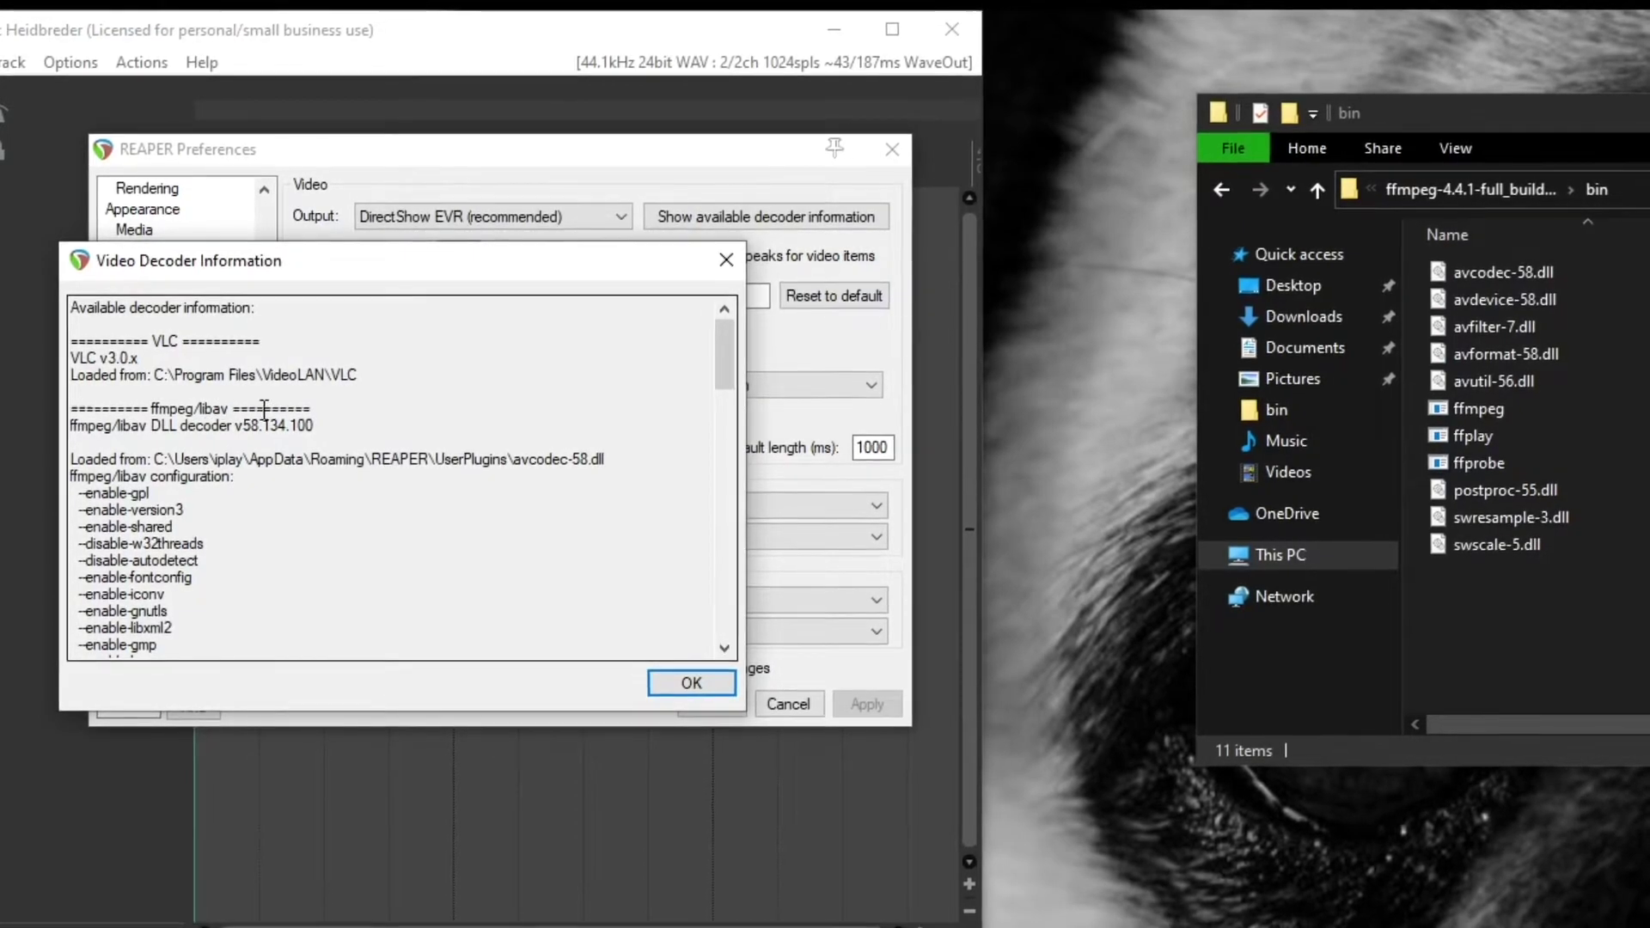
{"action": "left_click_drag", "start_coordinate": [604, 457], "coordinate": [512, 455]}
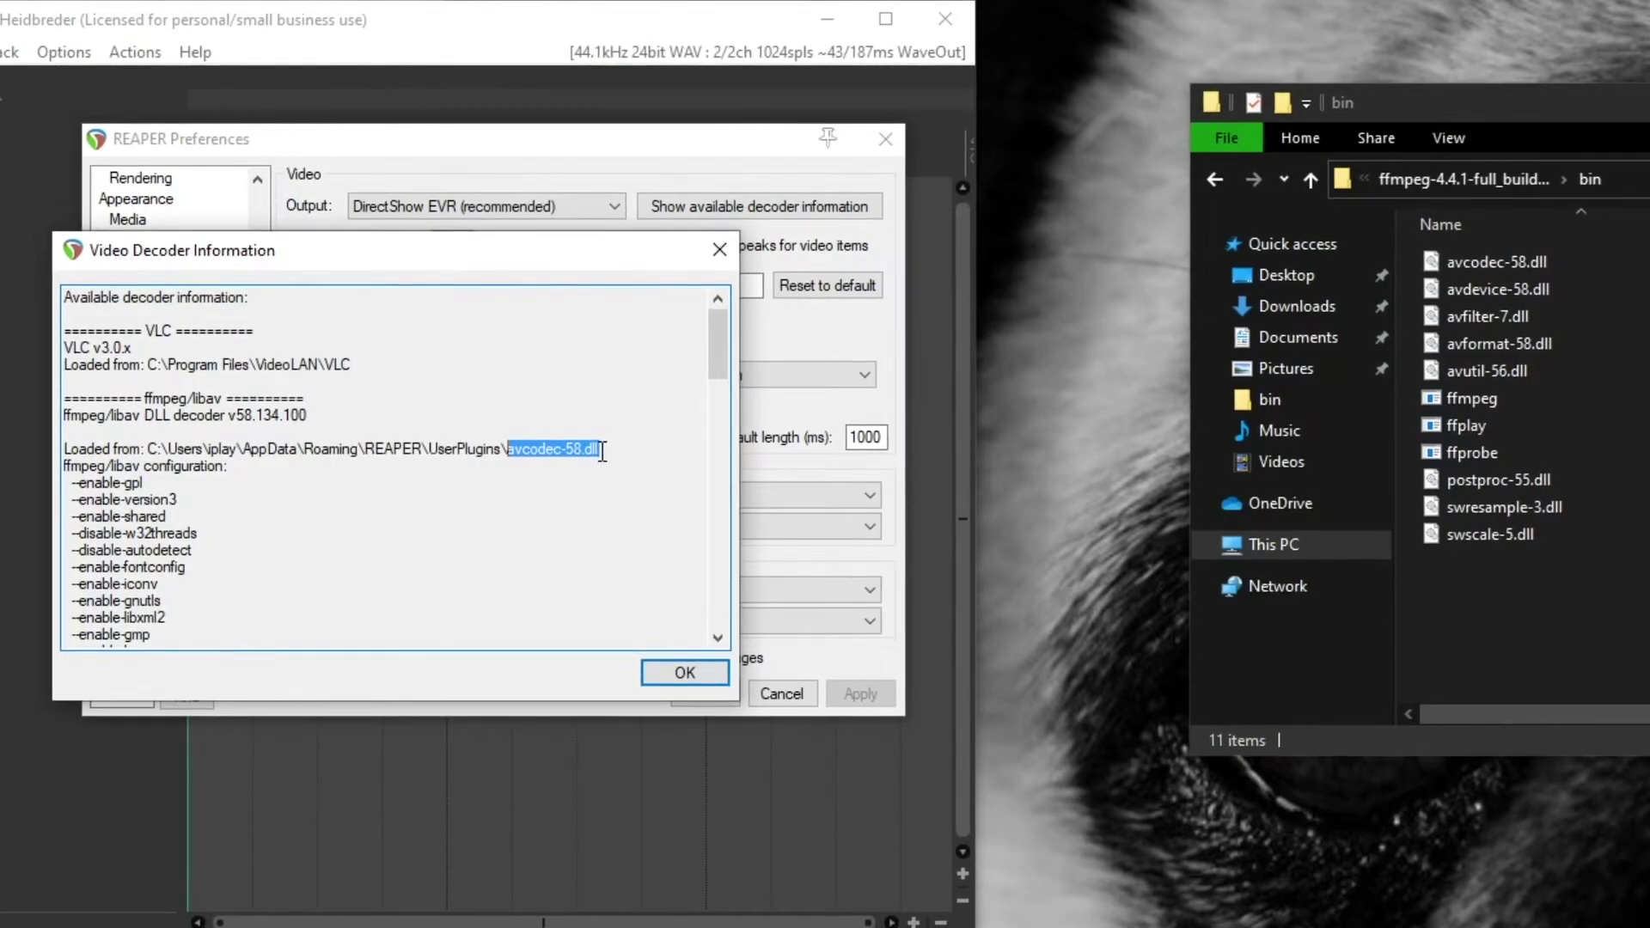
{"action": "left_click", "coordinate": [670, 670]}
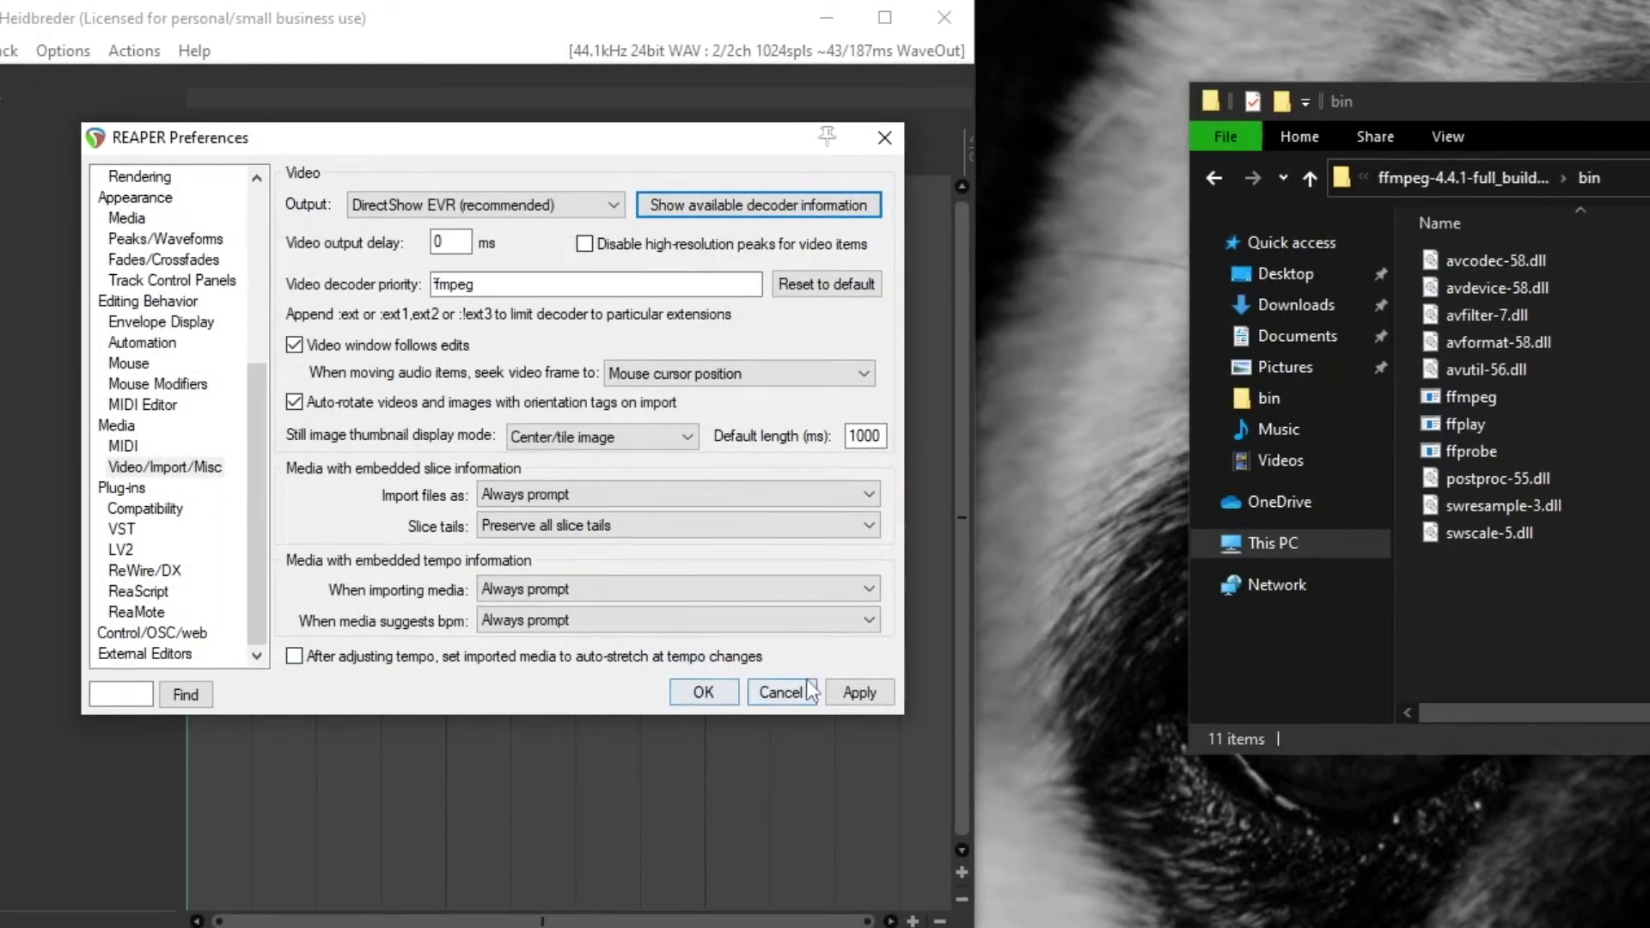
{"action": "left_click", "coordinate": [719, 689]}
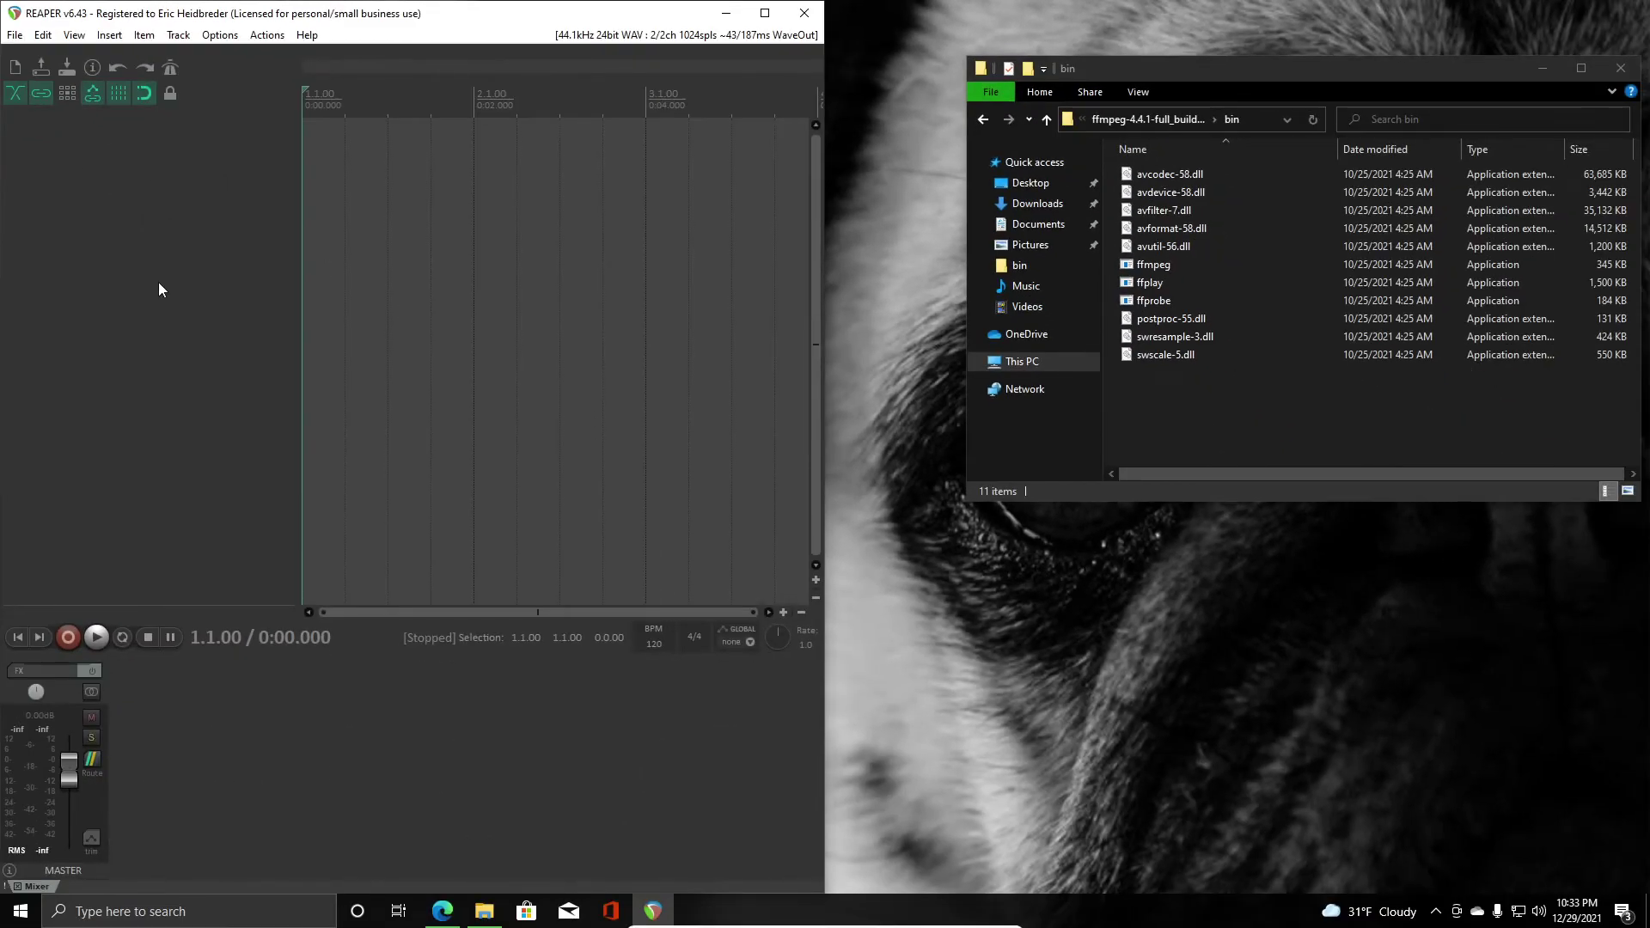
- Open Render to File and set the format to Video (ffmpeg/libav encoder)
{"action": "left_click", "coordinate": [15, 35]}
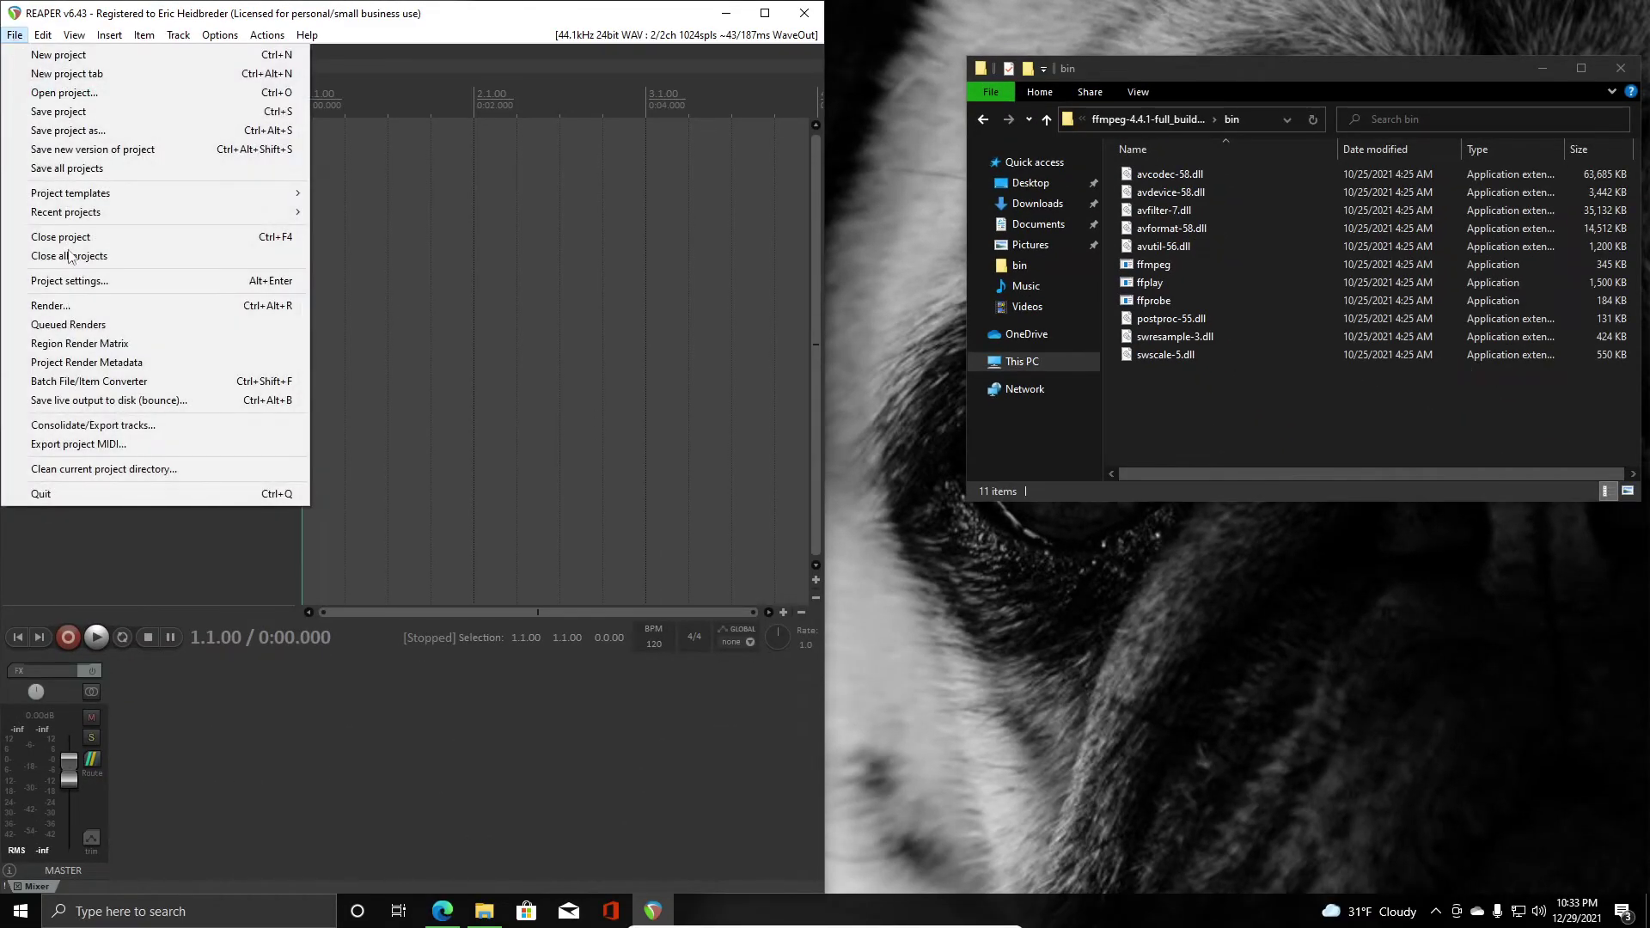
{"action": "left_click", "coordinate": [78, 308]}
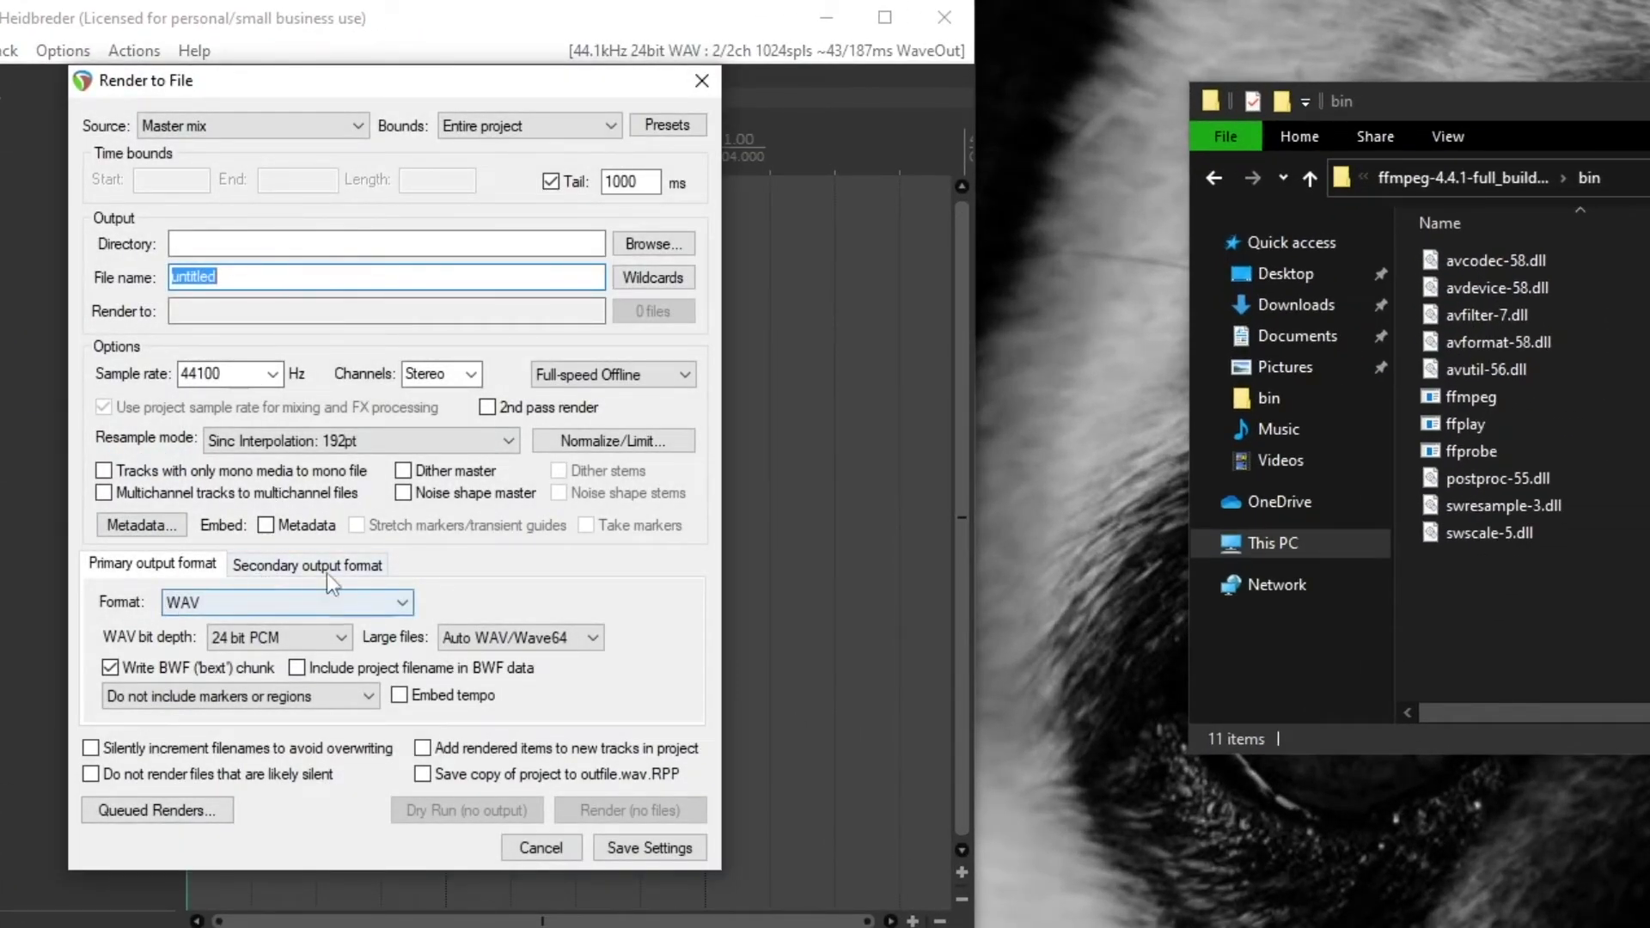
{"action": "left_click", "coordinate": [276, 607]}
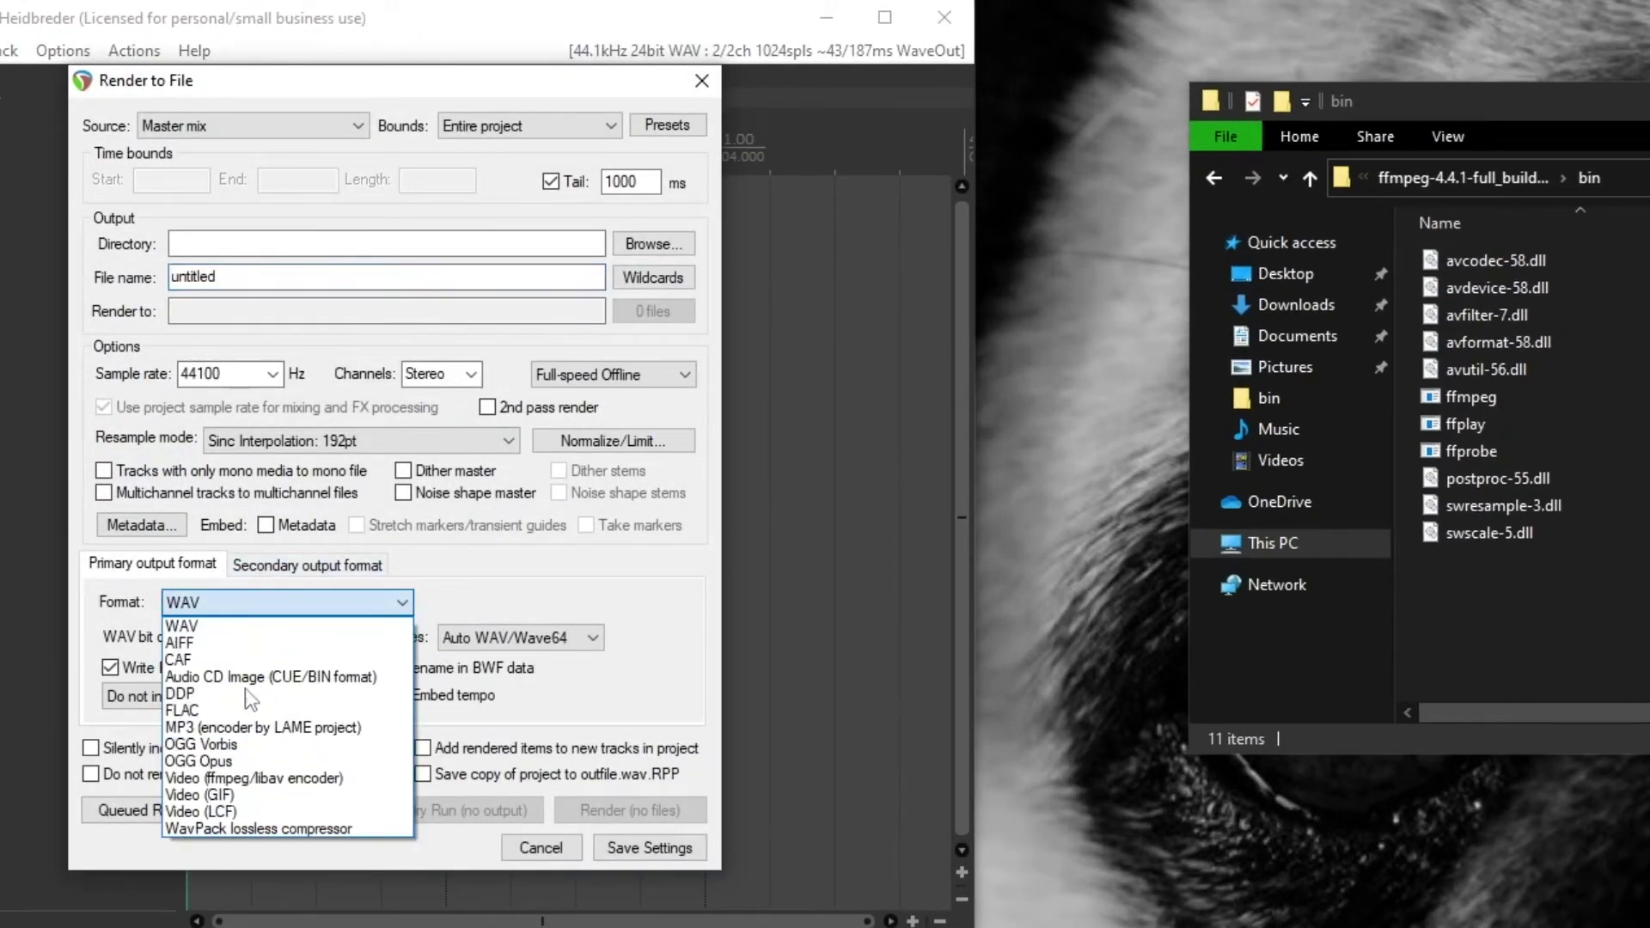
{"action": "left_click", "coordinate": [222, 782]}
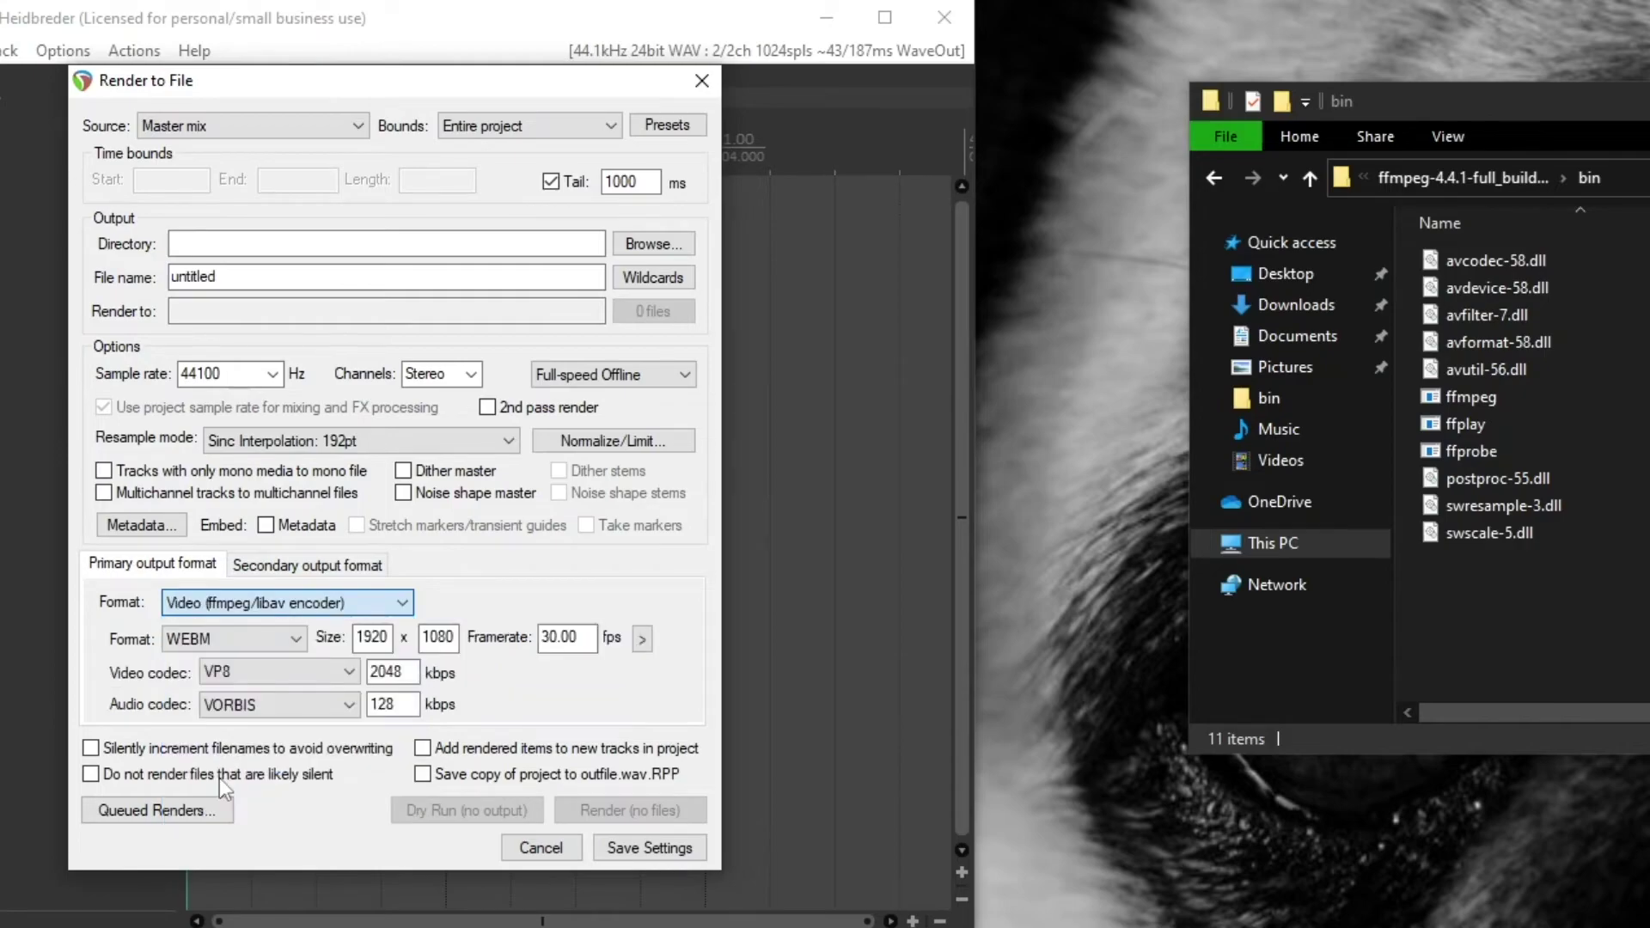
- Choose the QT/MOV/MP4 container and keep H.264 as the video codec
{"action": "left_click", "coordinate": [255, 655]}
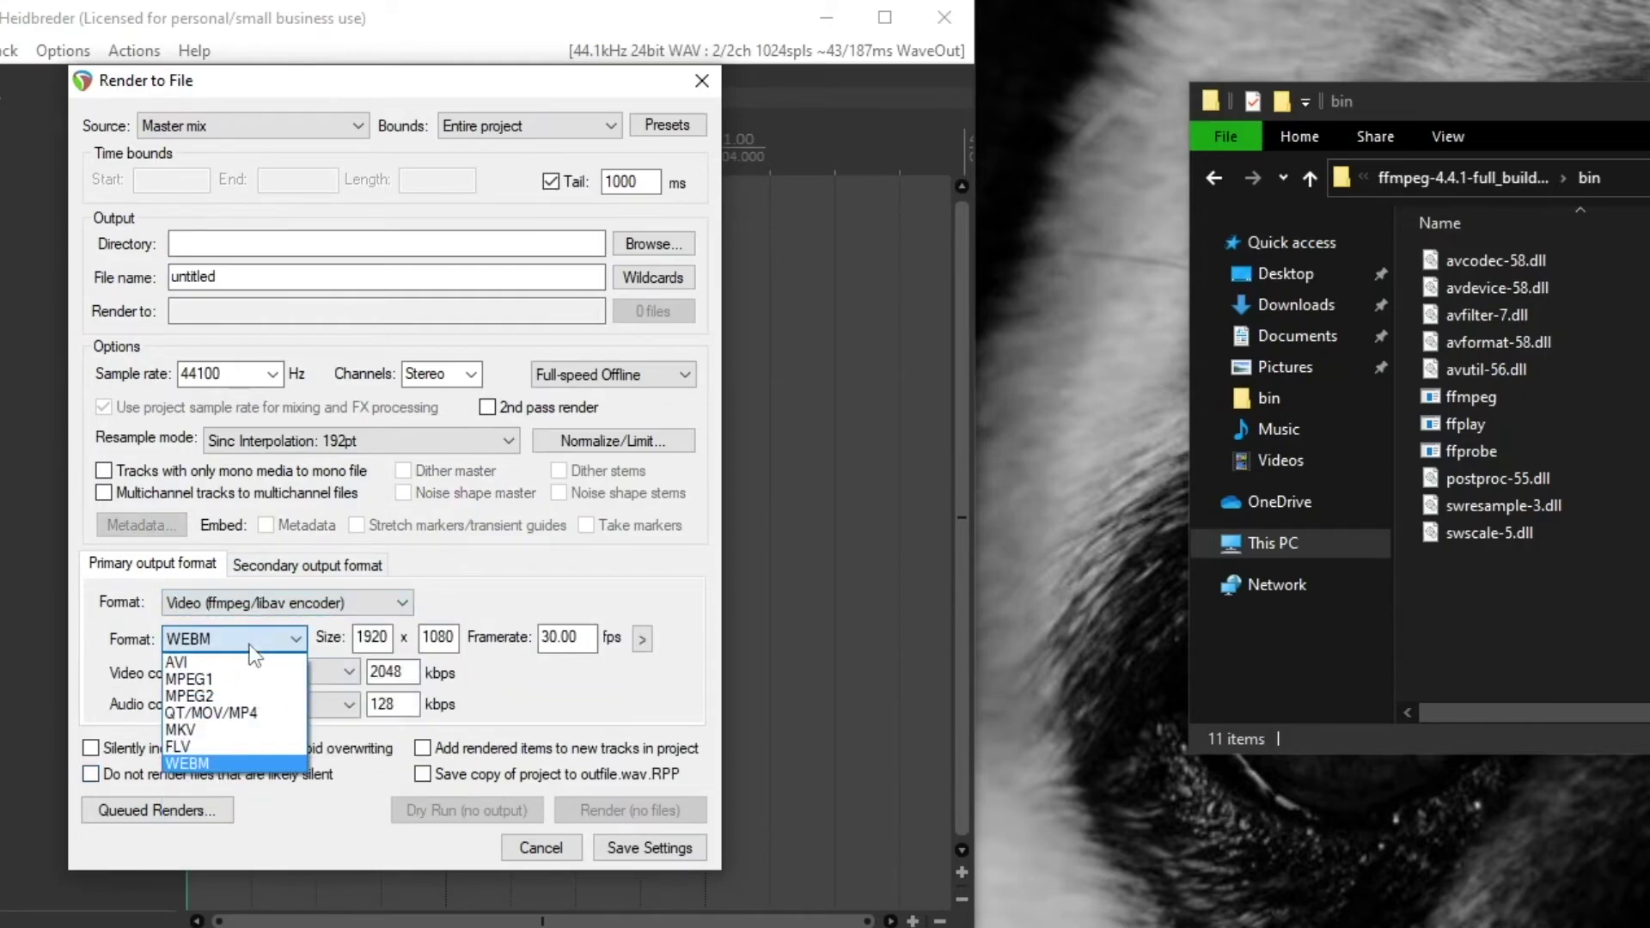
{"action": "left_click", "coordinate": [196, 714]}
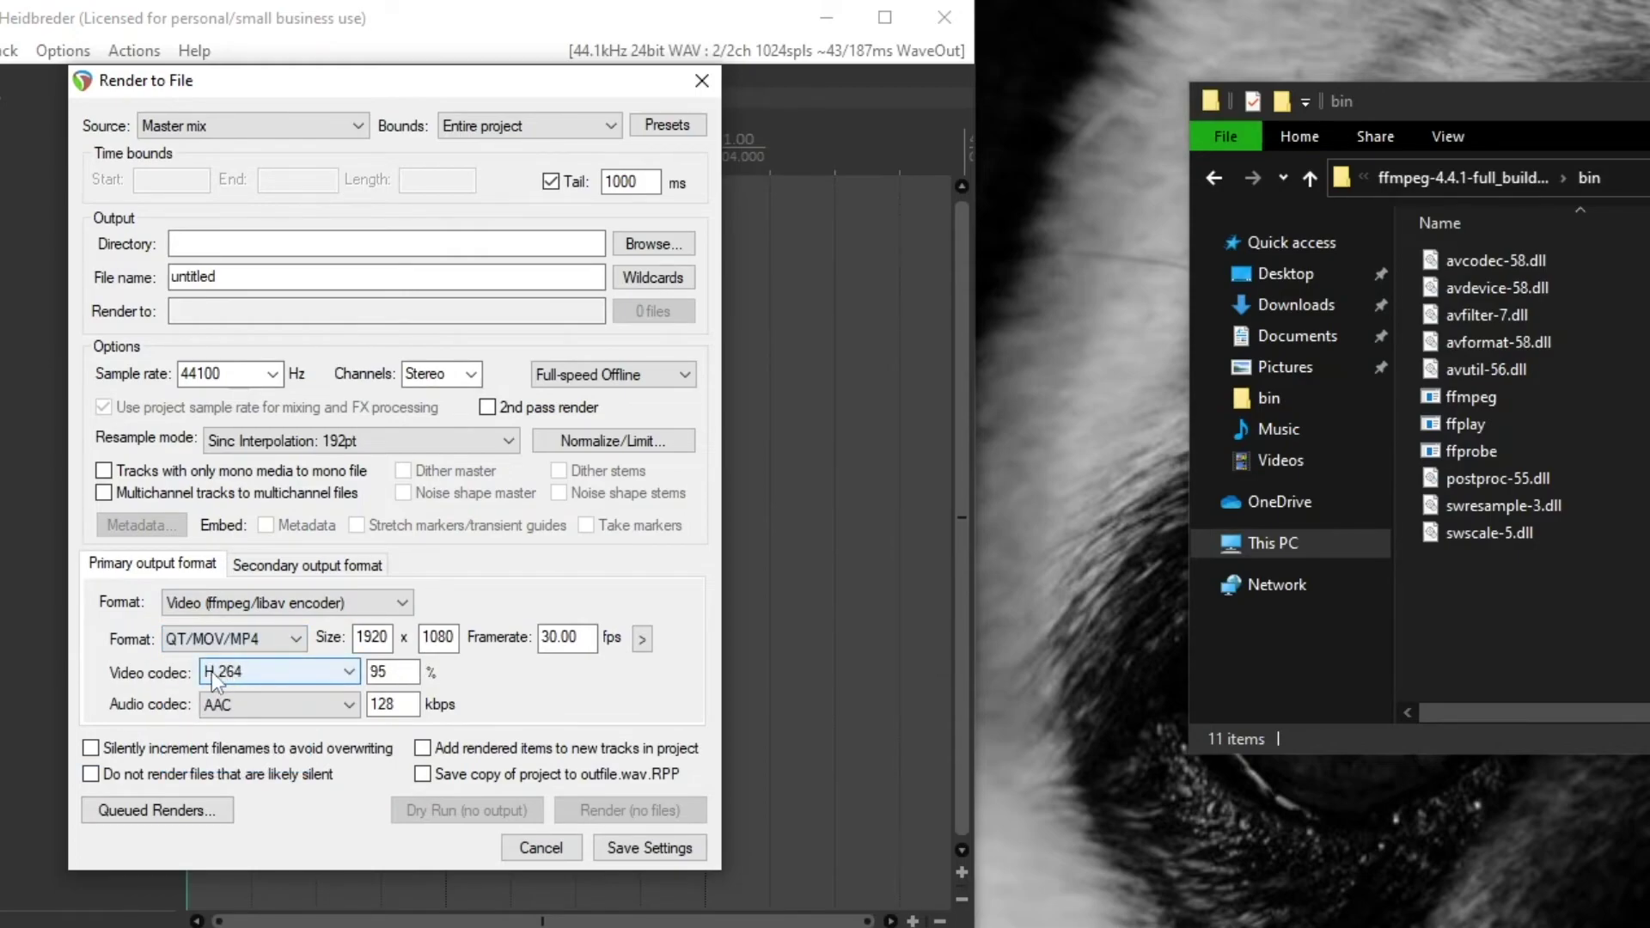
{"action": "left_click", "coordinate": [256, 666]}
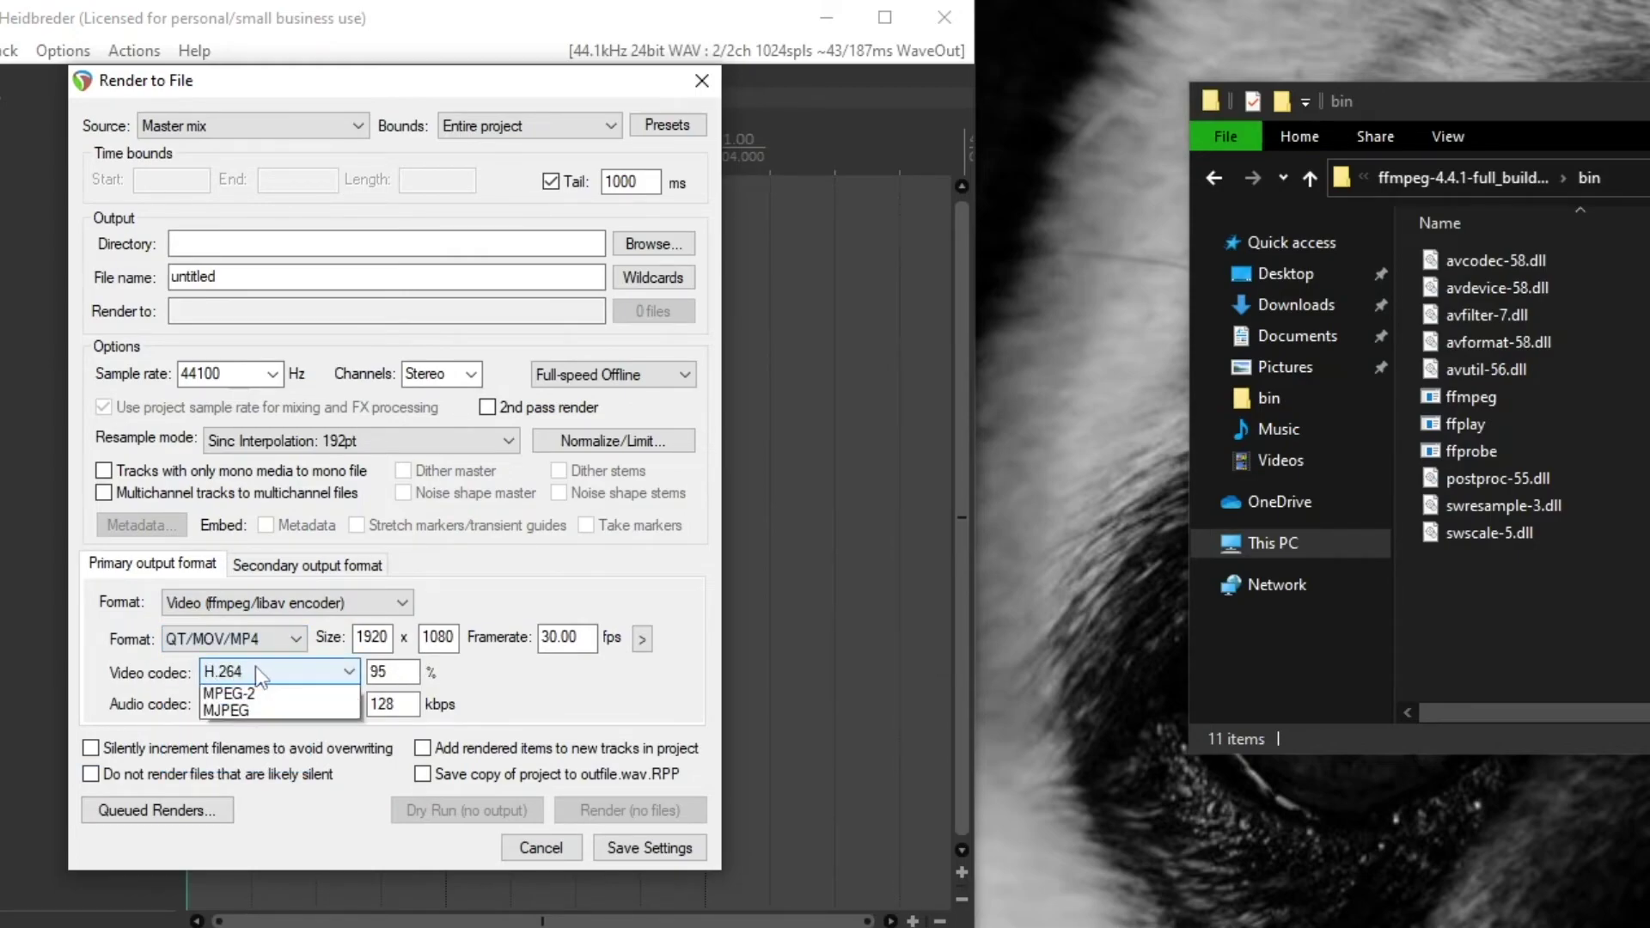
{"action": "left_click", "coordinate": [256, 668]}
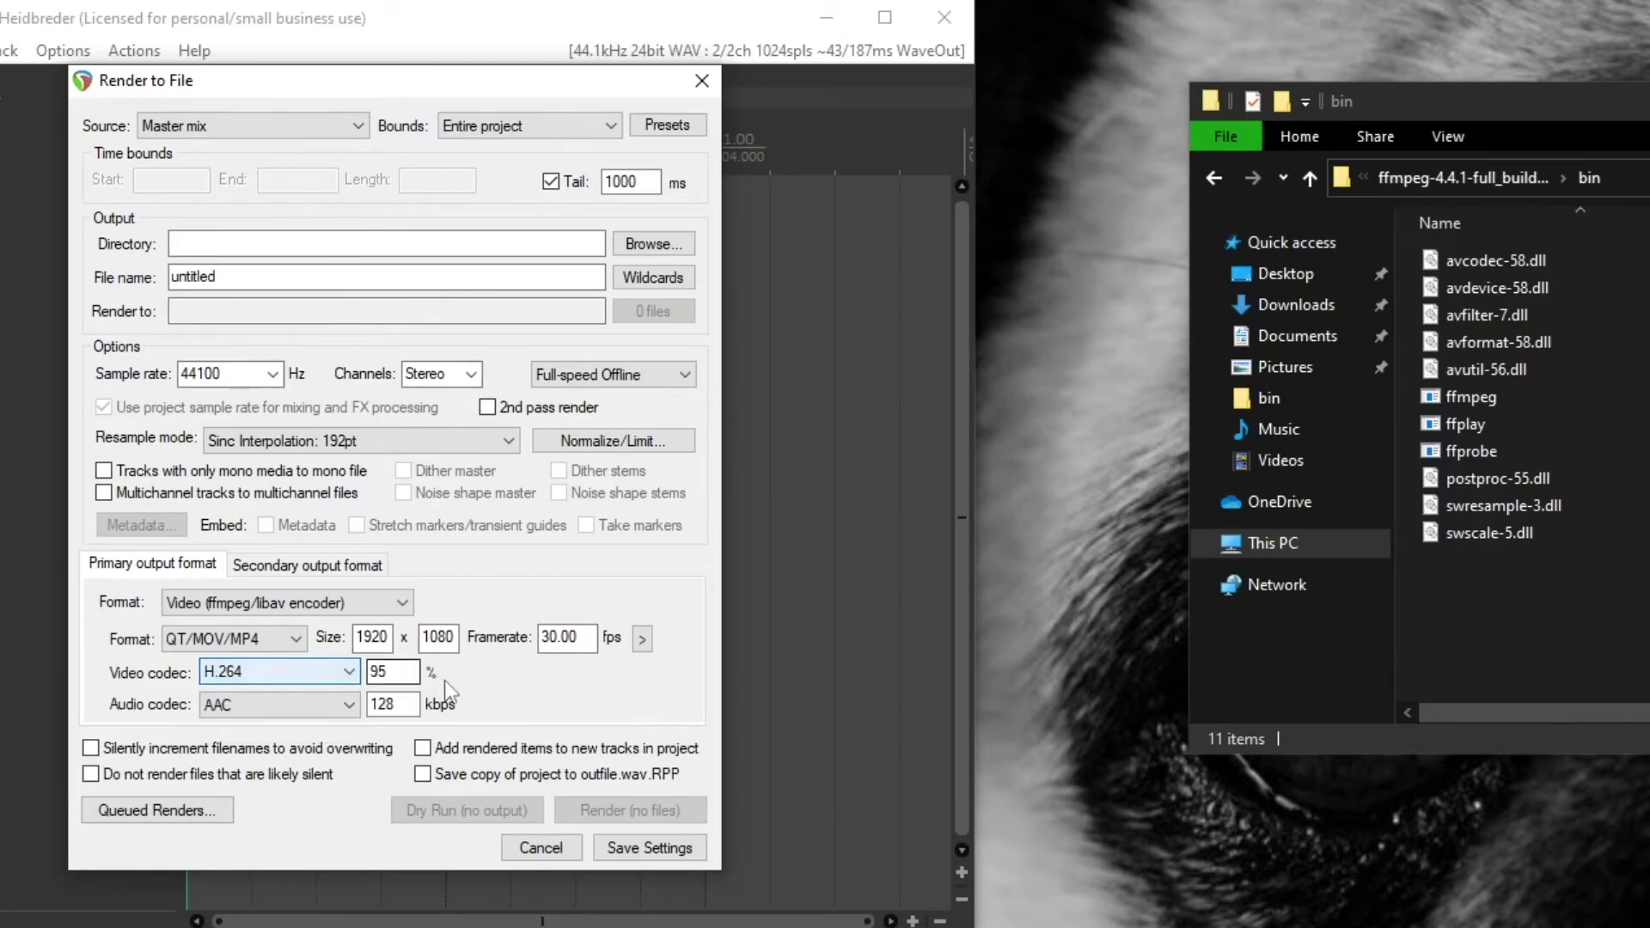